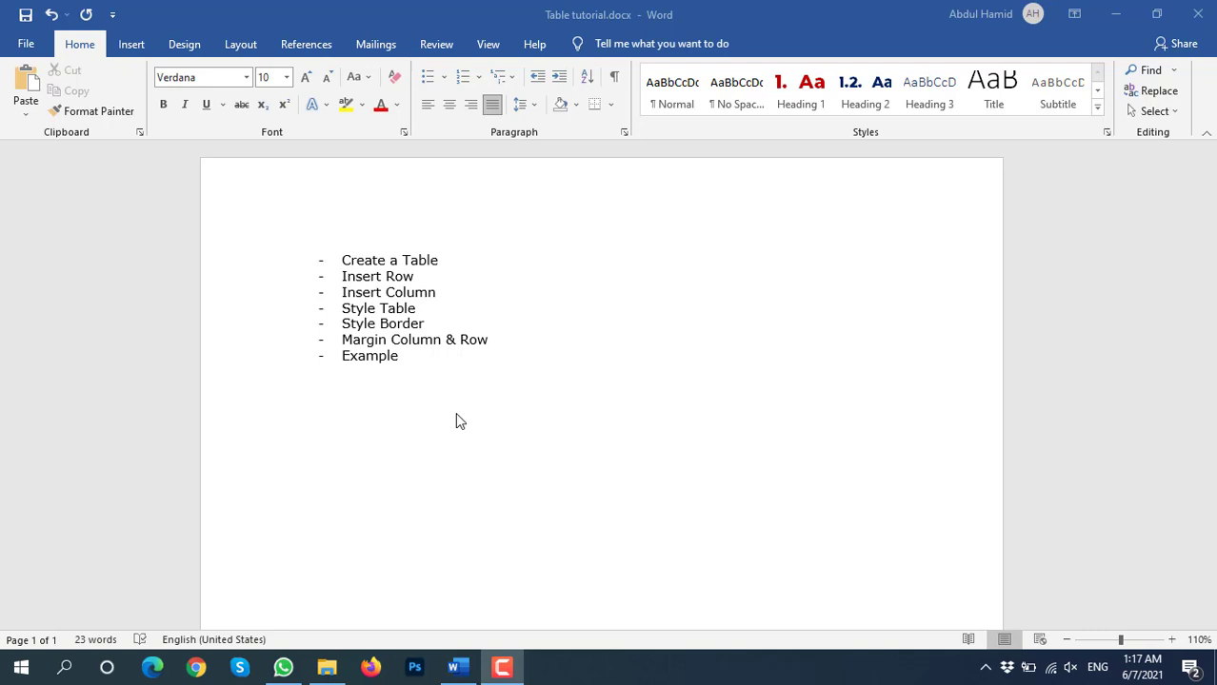
Place the cursor on the empty line below the topic list and bring up the Insert features
click(410, 402)
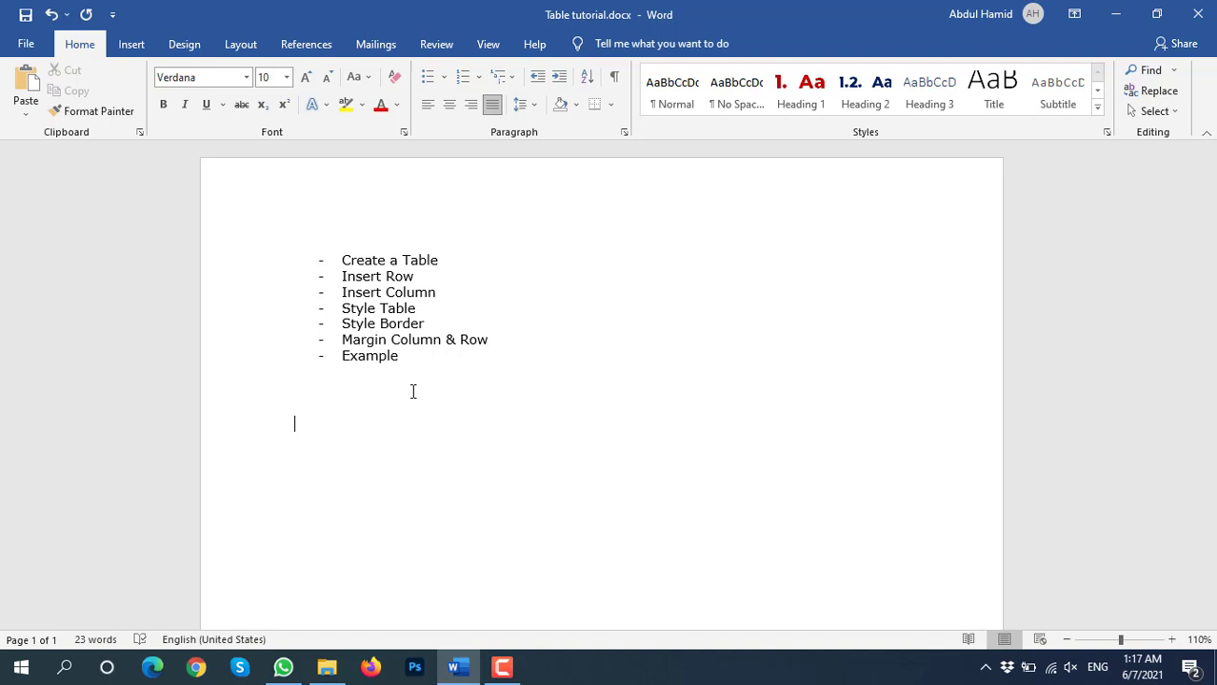
drag(339, 261, 687, 231)
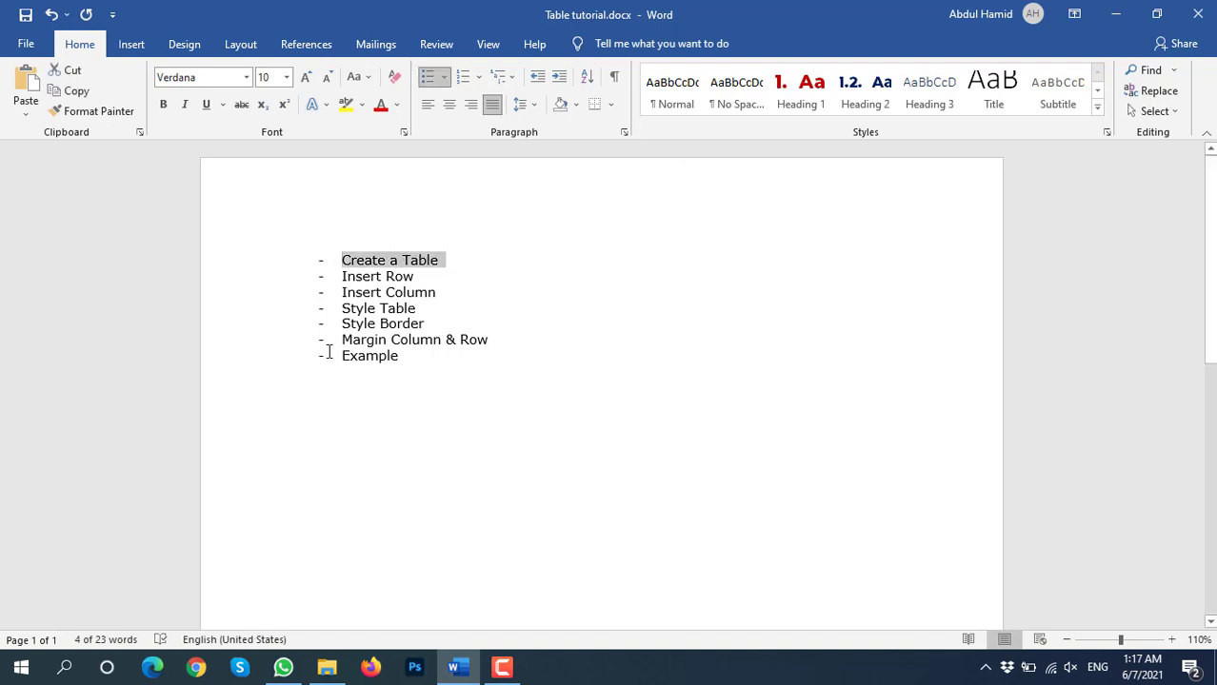
click(316, 410)
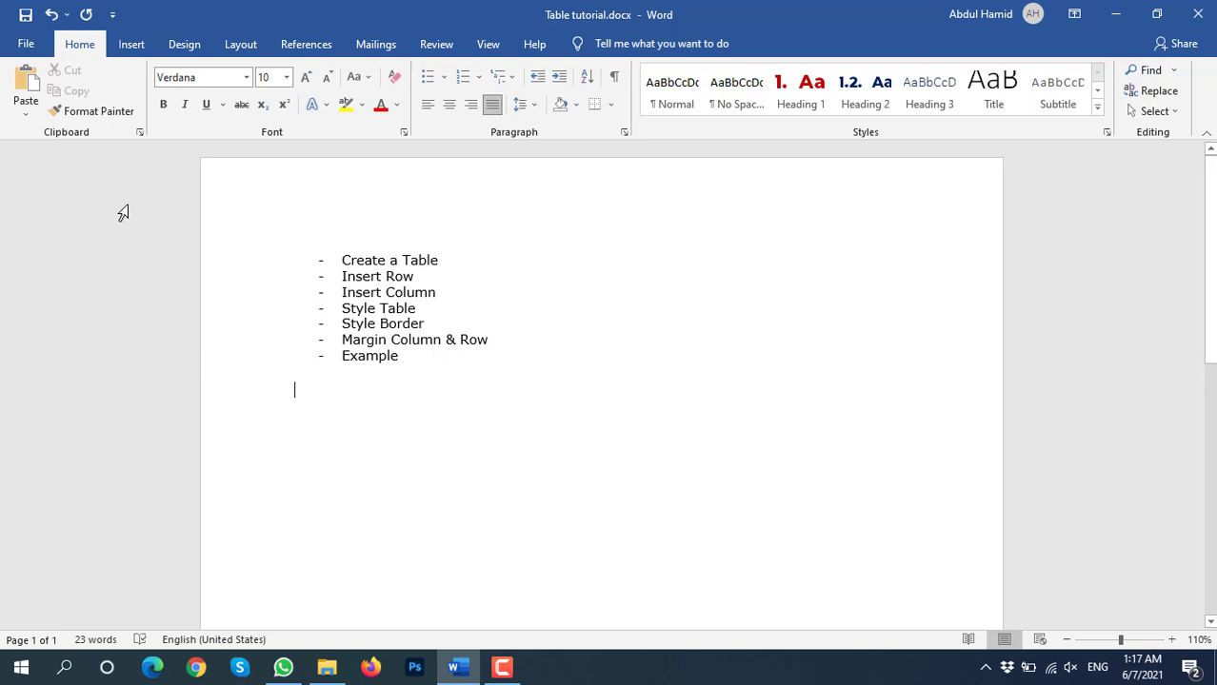
click(143, 43)
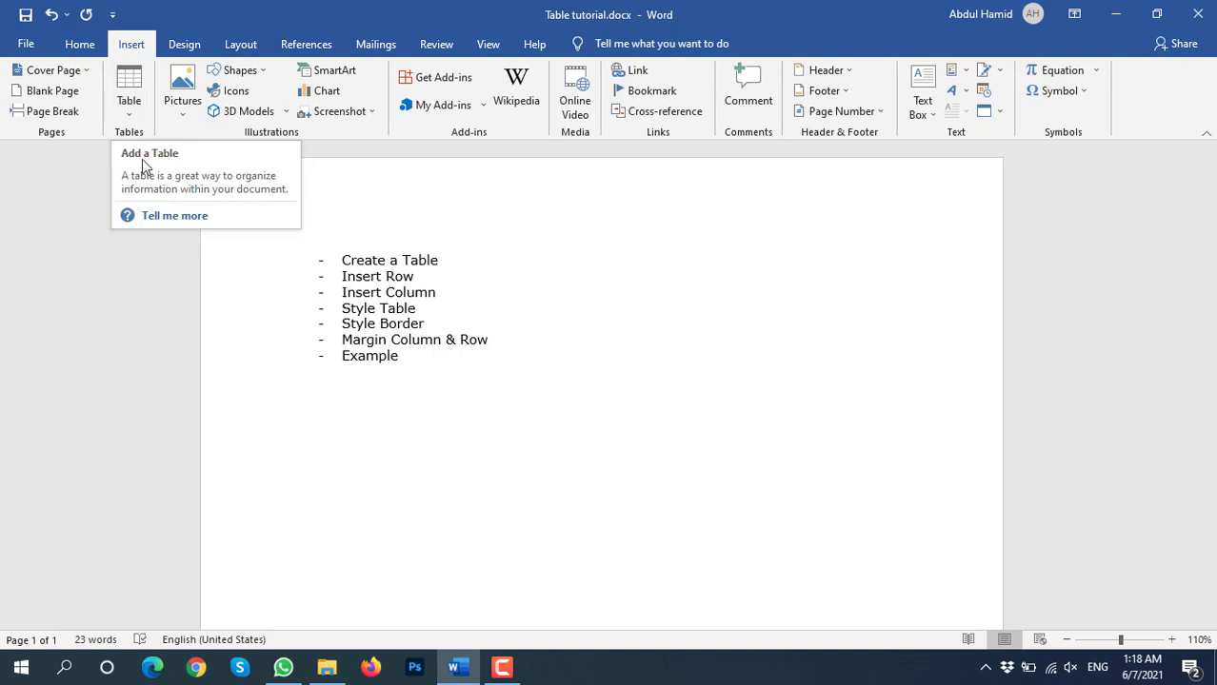
click(131, 105)
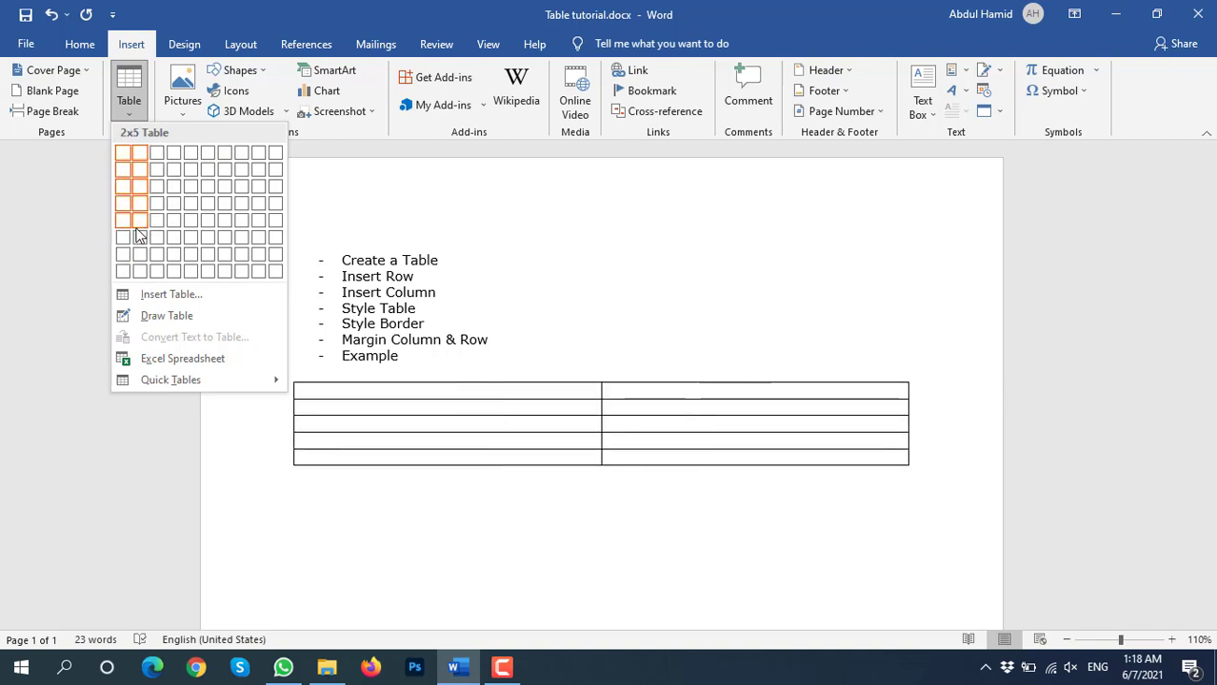
click(159, 293)
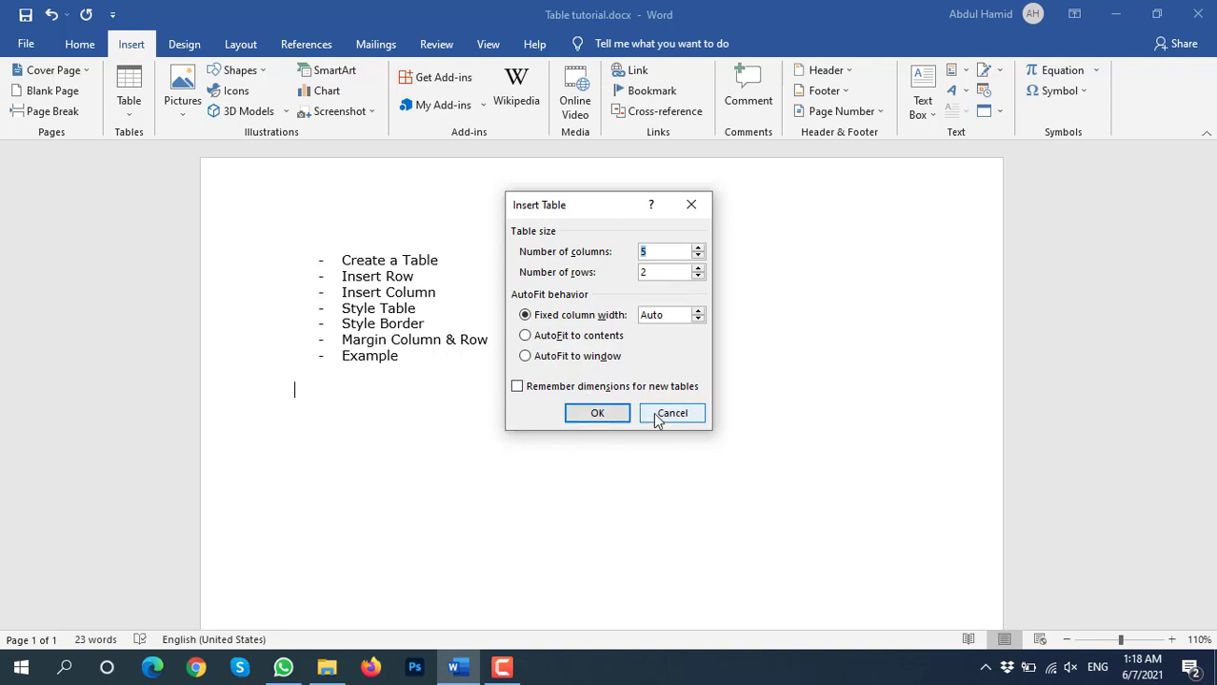
click(600, 415)
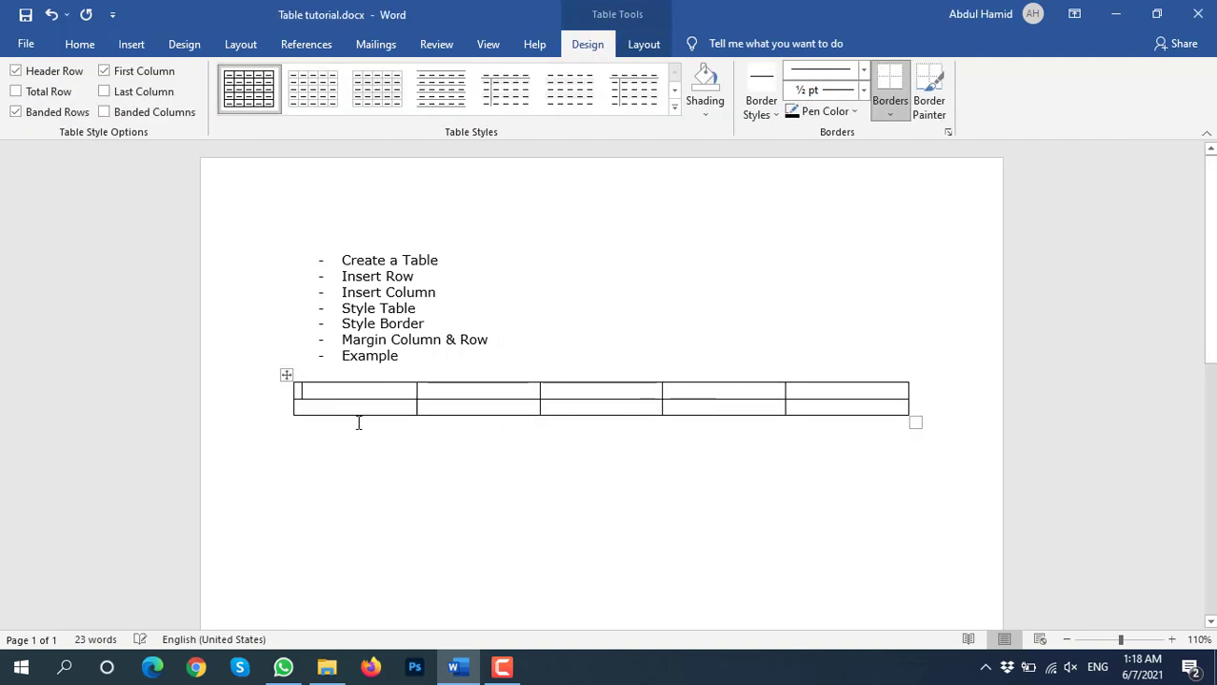
click(286, 376)
key(BackSpace)
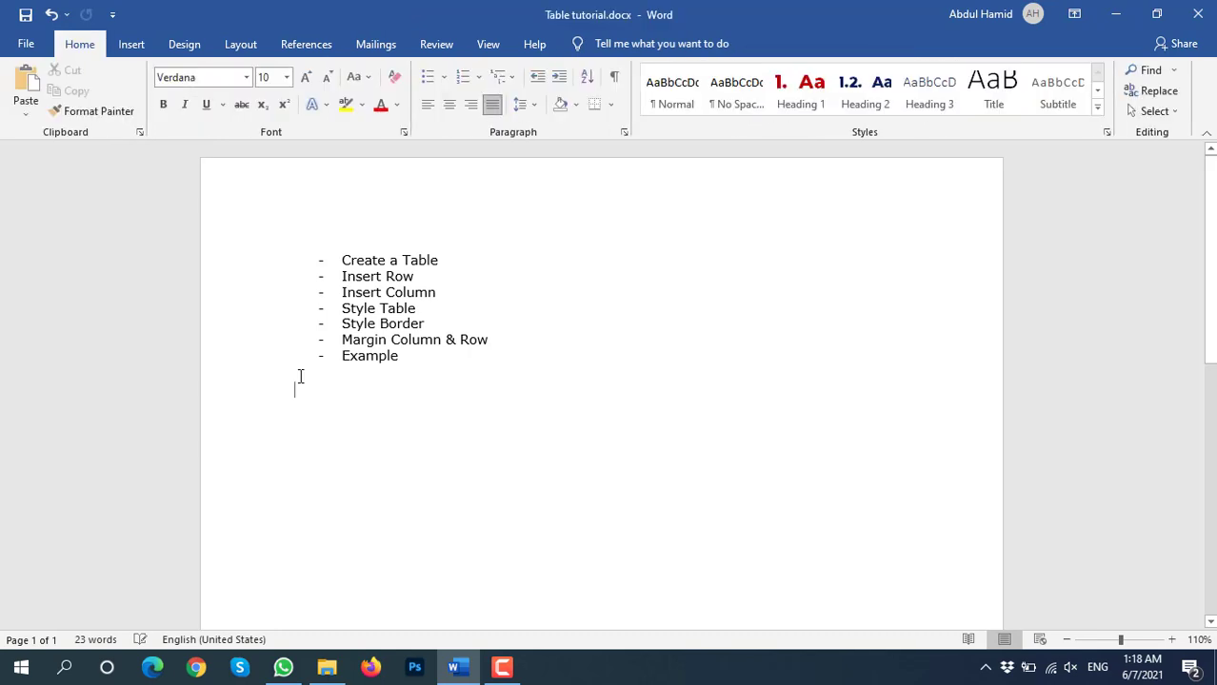
Insert a 3-column by 2-row table below the list and return to the first cell
click(135, 48)
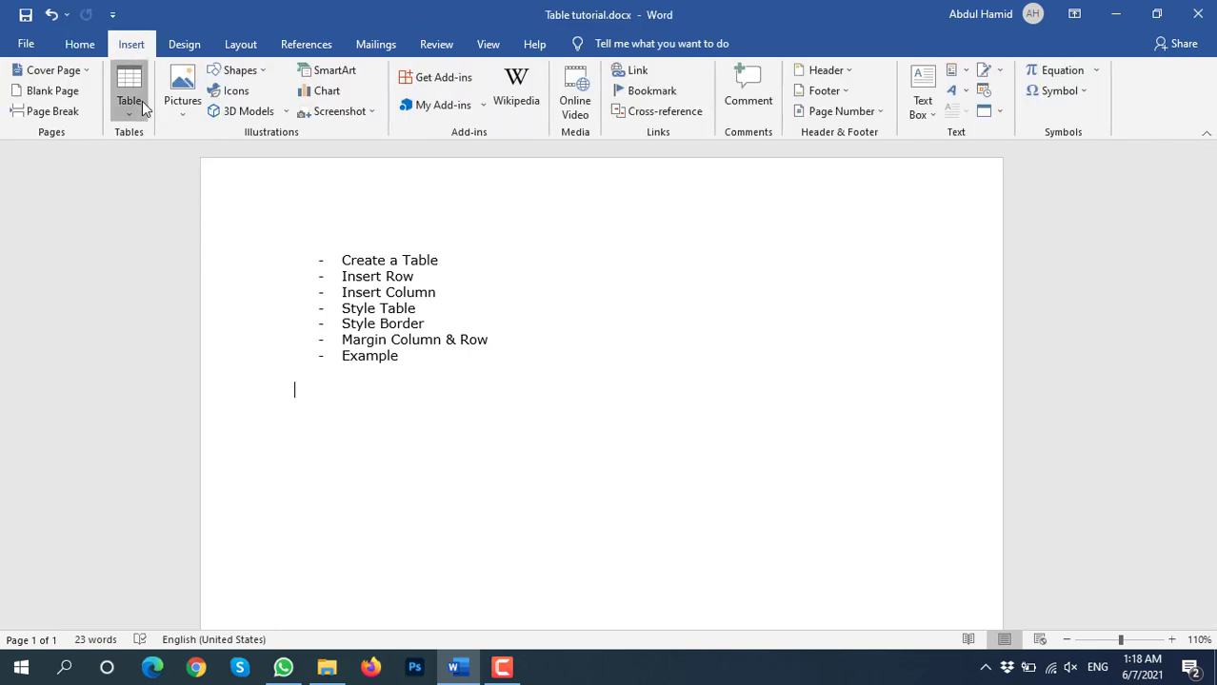
click(139, 95)
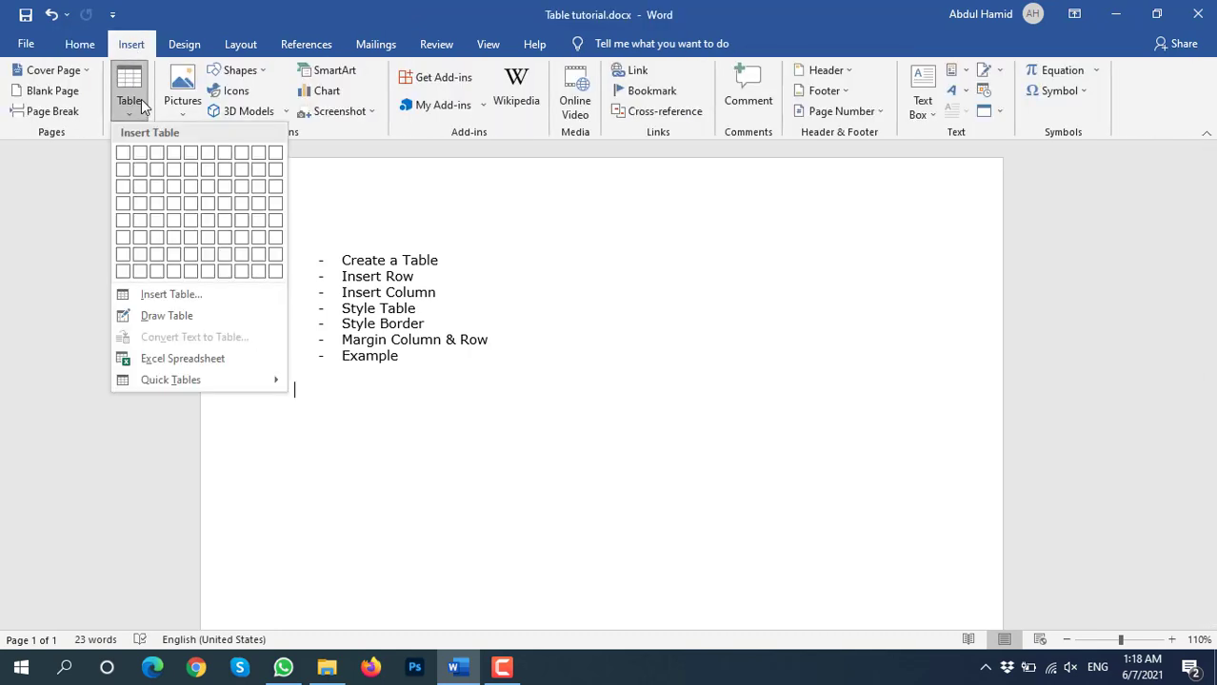
click(158, 171)
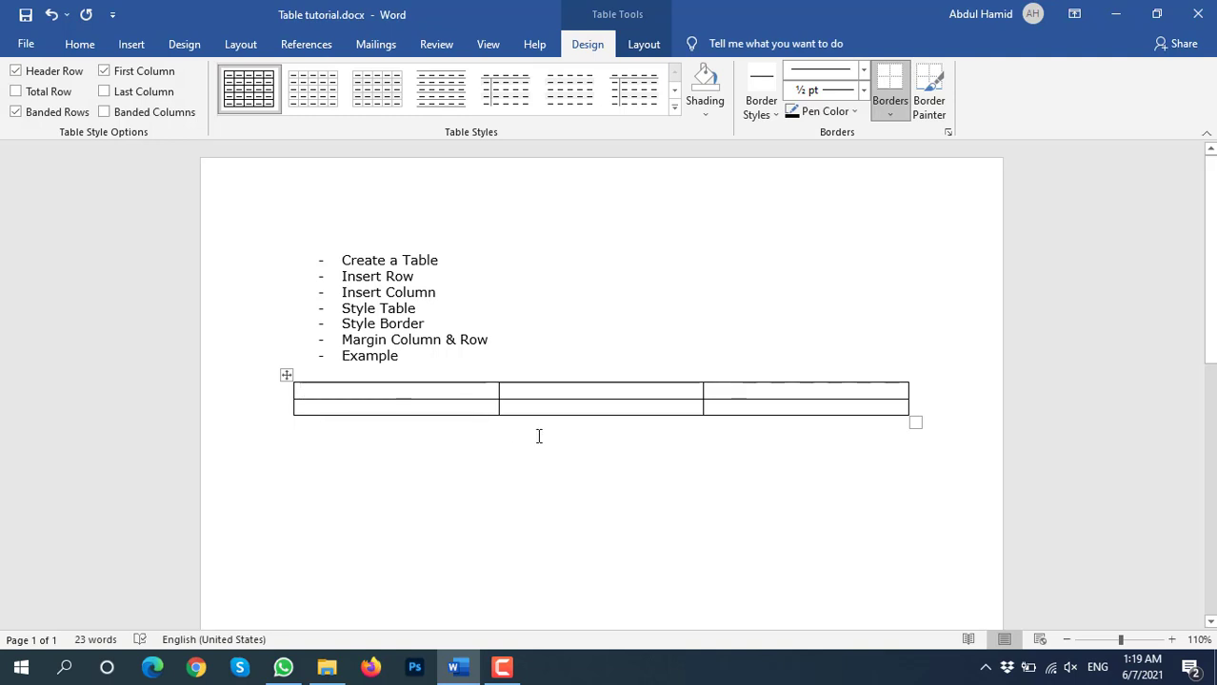
key(Down)
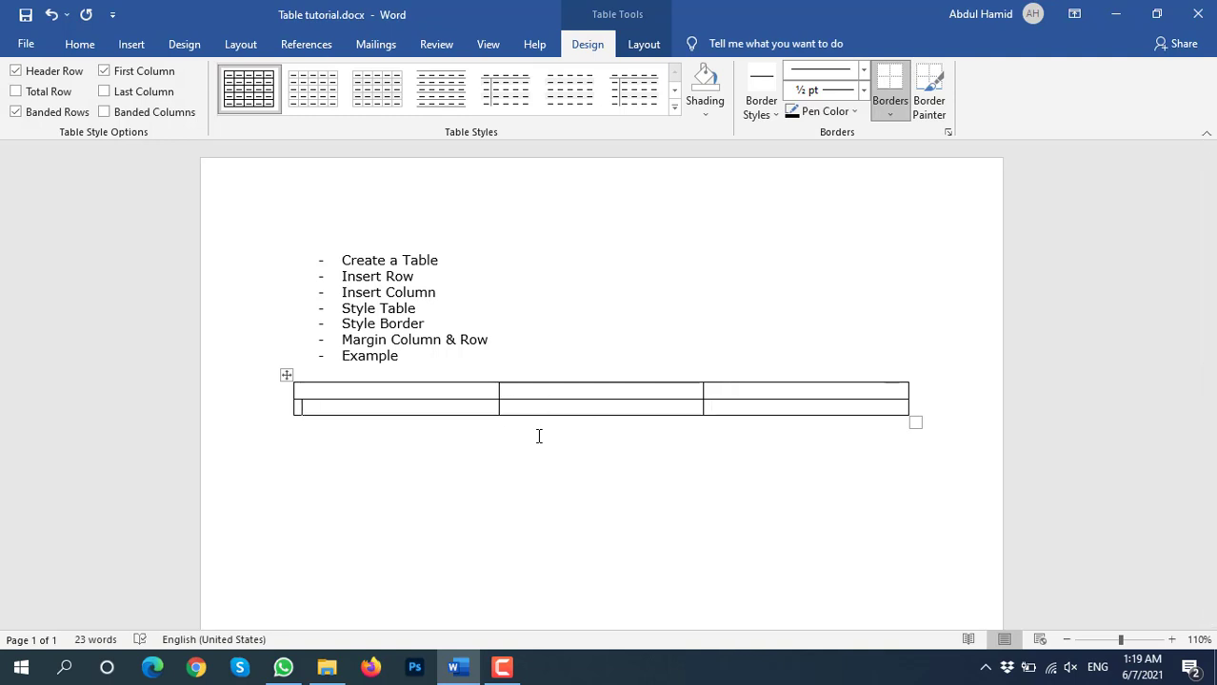
key(Up)
Enter 'Table 01: Practice' in the top-left cell and check the text
text(Table 01: Pract)
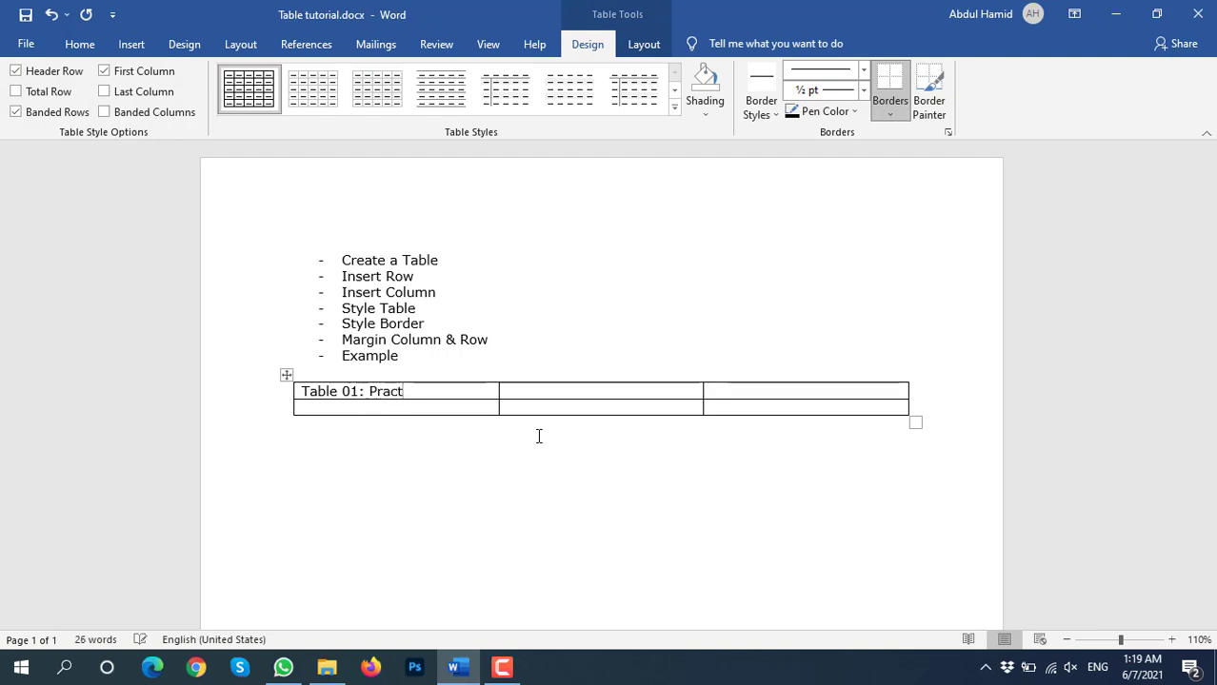
text(ice)
key(Left)
key(Down)
key(Up)
key(Left)
key(Left)
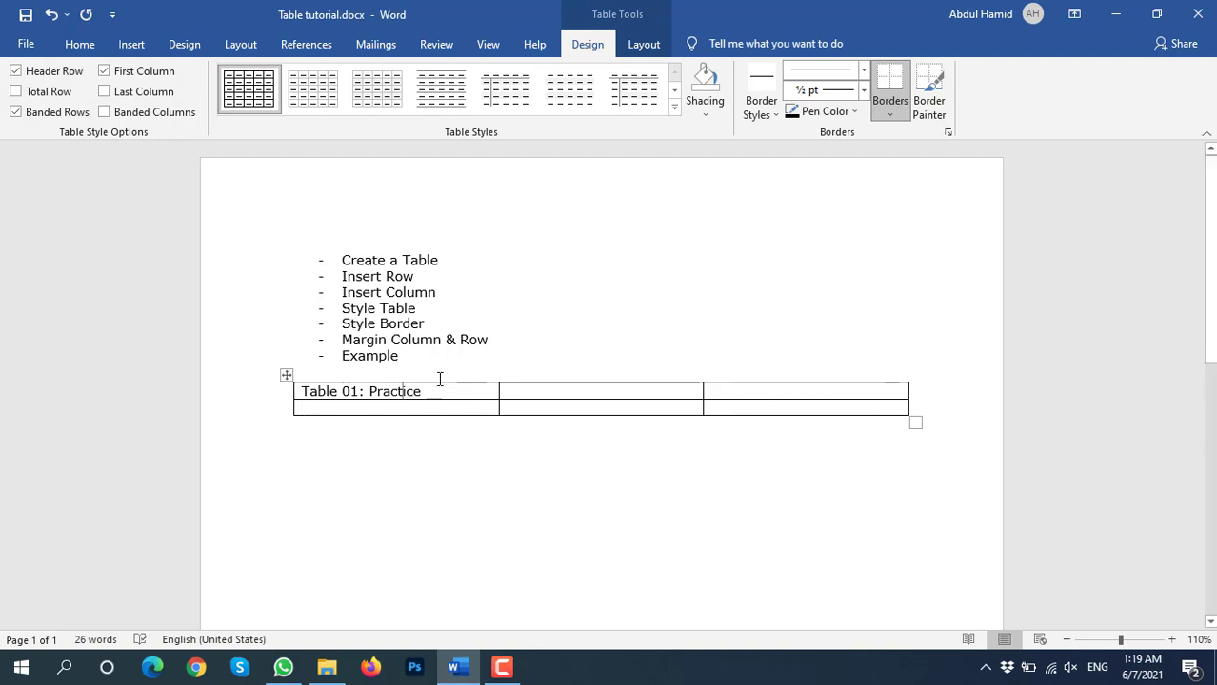
click(402, 391)
Merge the top row's three cells into a single cell
drag(735, 393, 467, 388)
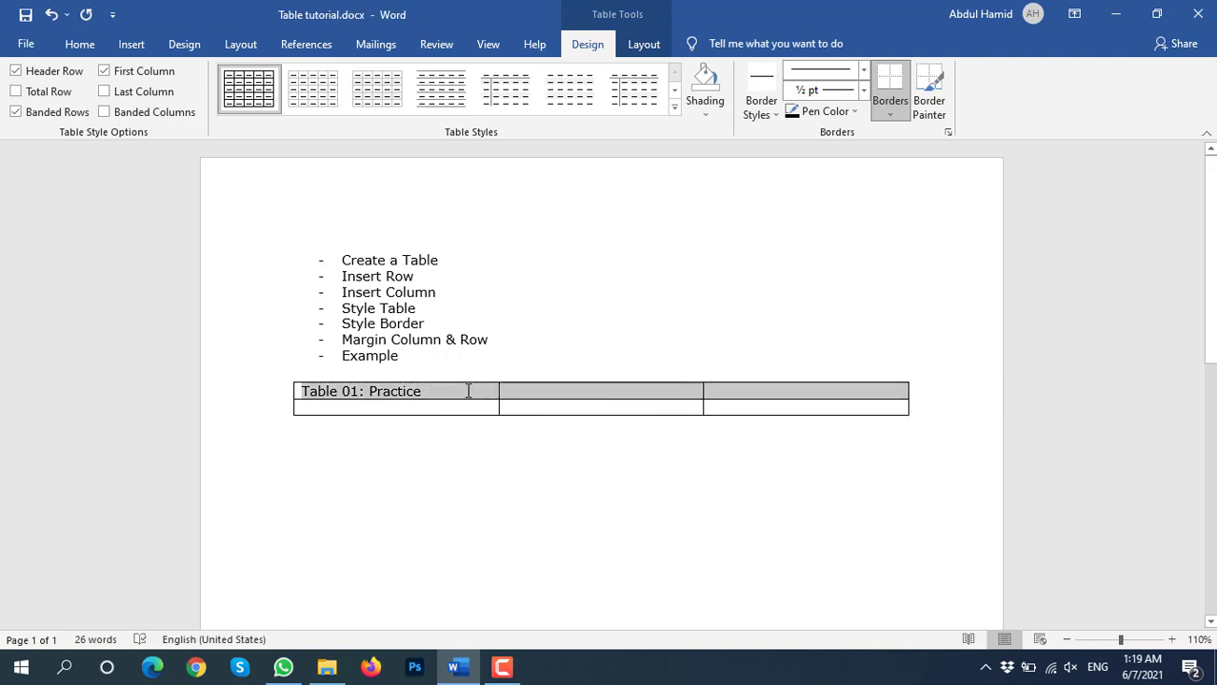
click(640, 48)
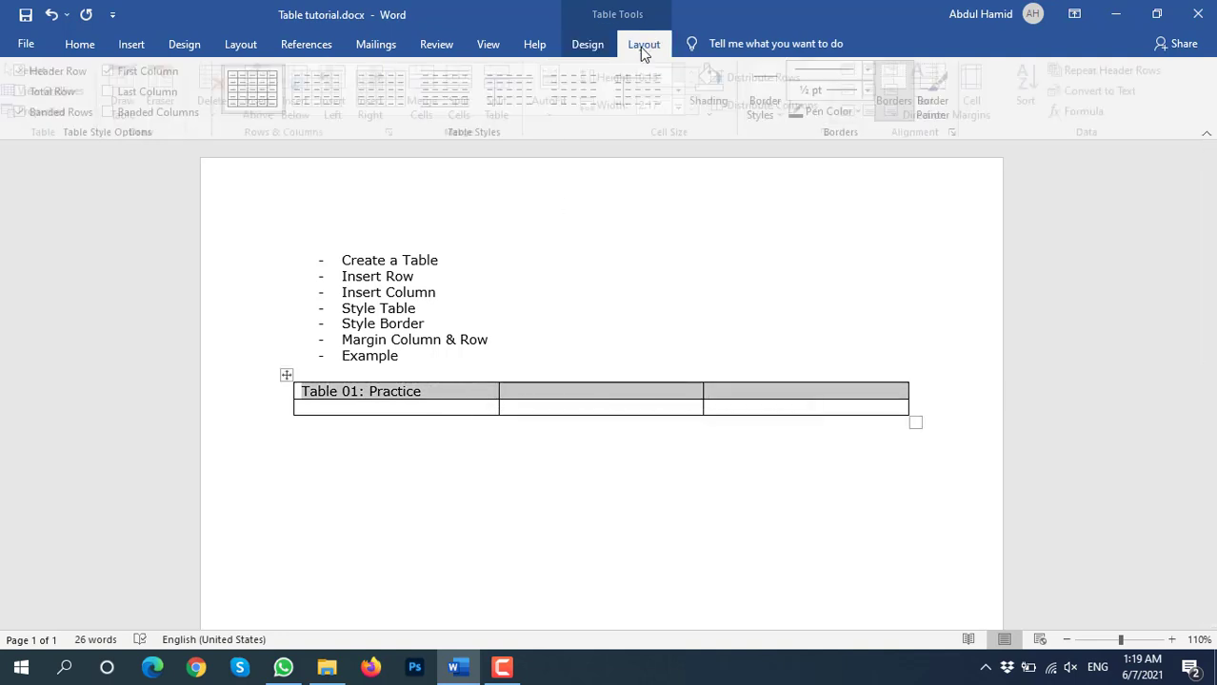
click(433, 96)
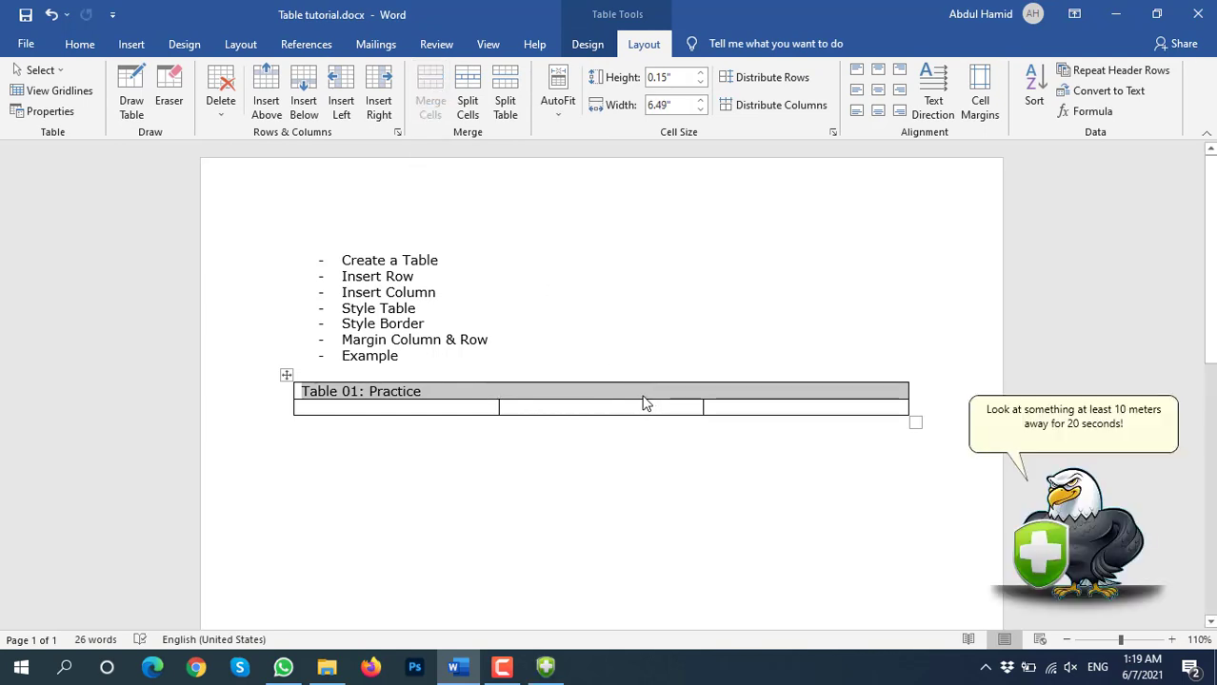
click(374, 401)
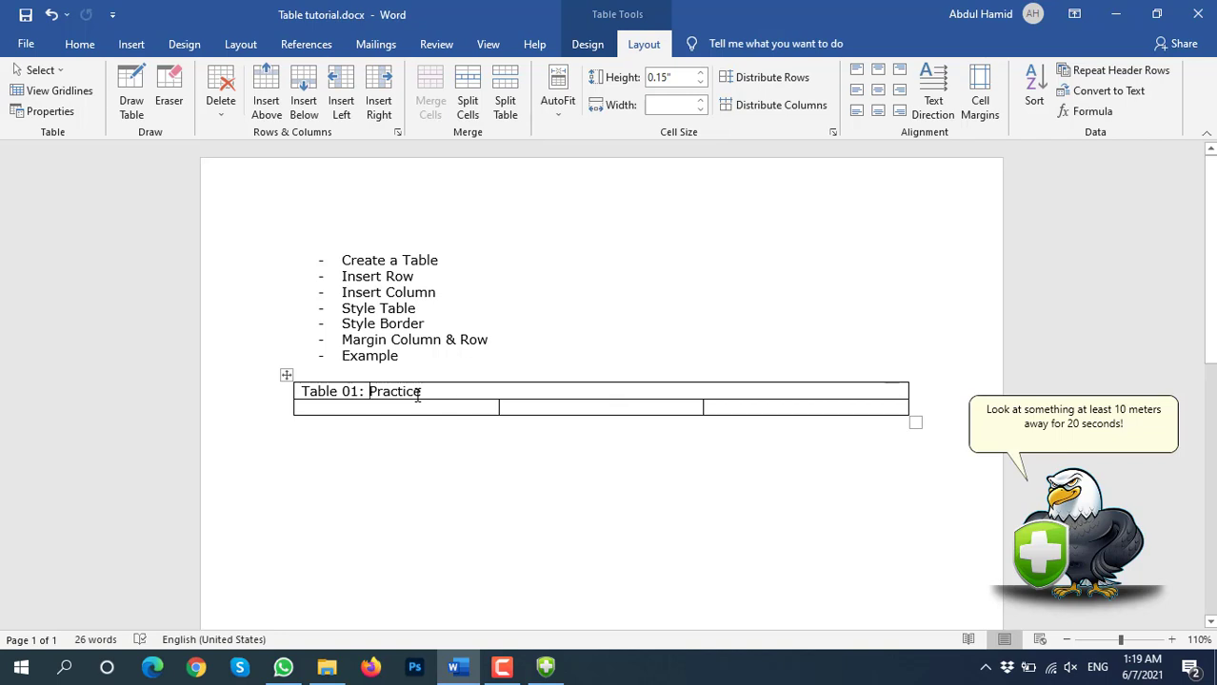
Centre 'Table 01: Practice' in the merged cell and make the title row 0.24" tall
drag(304, 391, 419, 394)
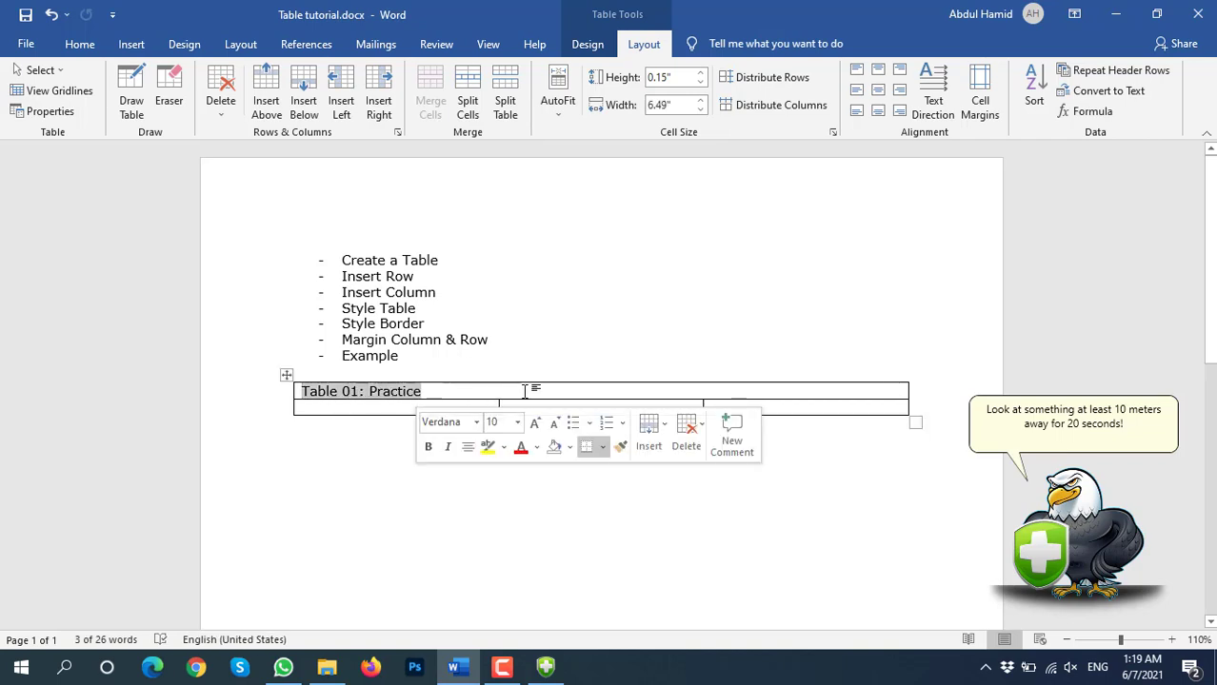
click(877, 97)
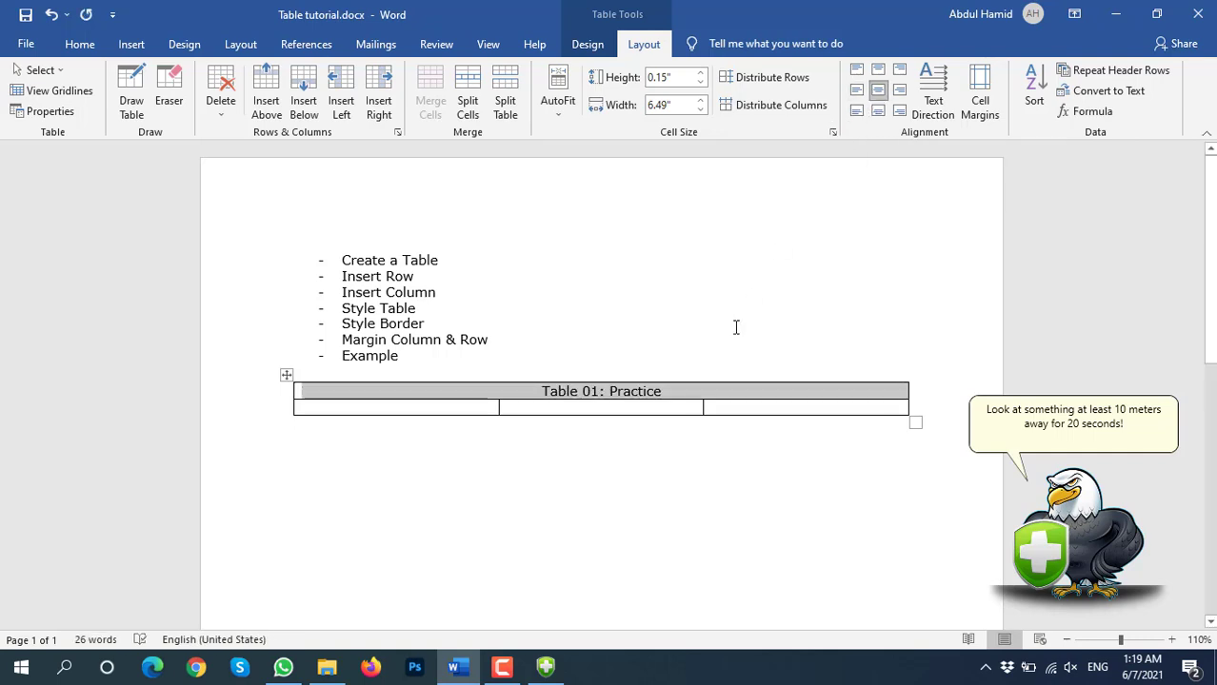
click(679, 400)
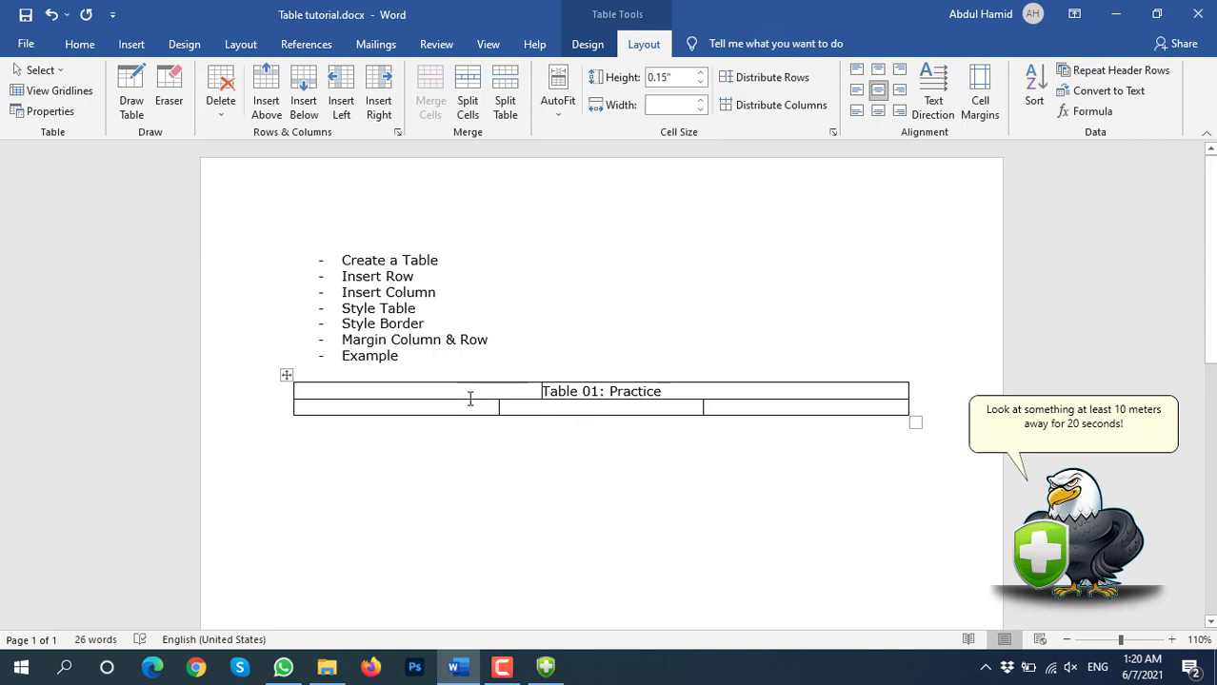
drag(468, 399, 469, 406)
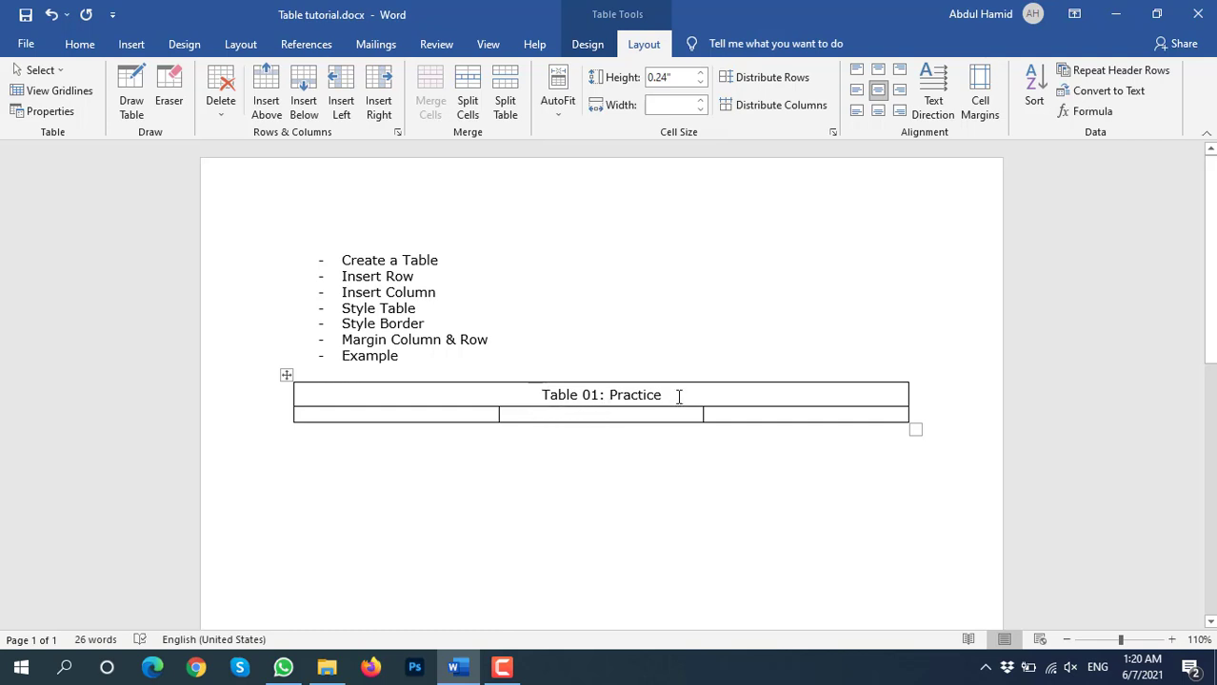
drag(679, 396, 528, 395)
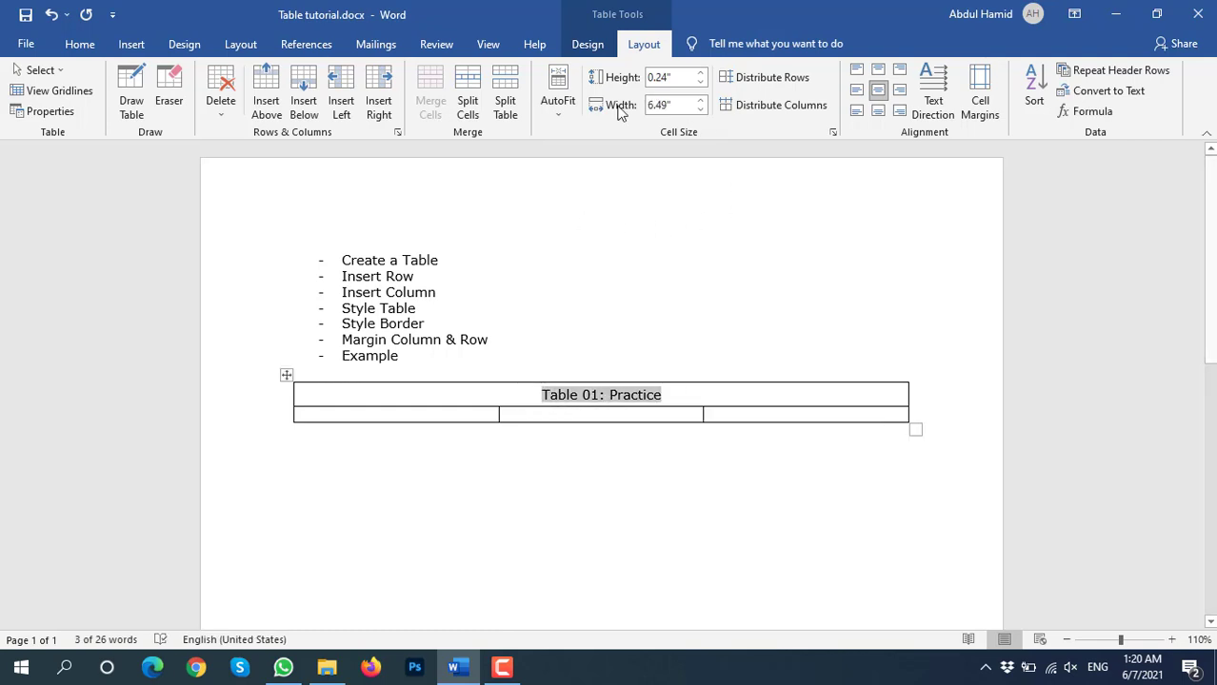
click(596, 50)
Shade the merged 'Table 01: Practice' row yellow
click(705, 106)
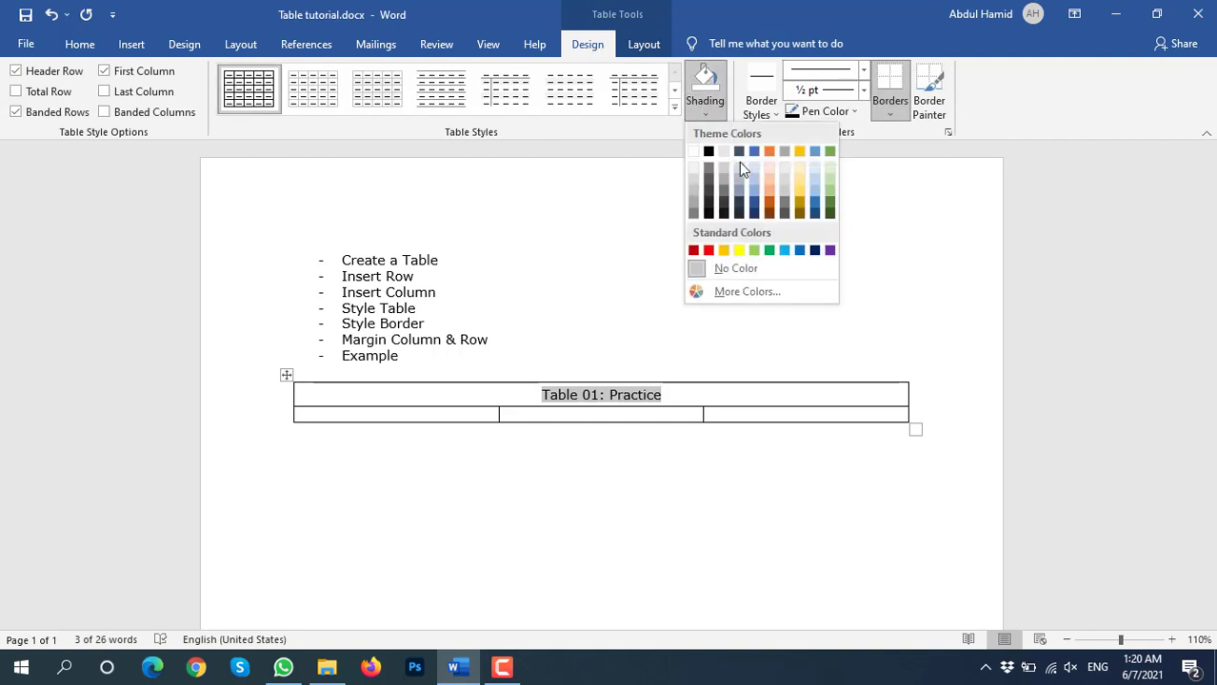
click(739, 250)
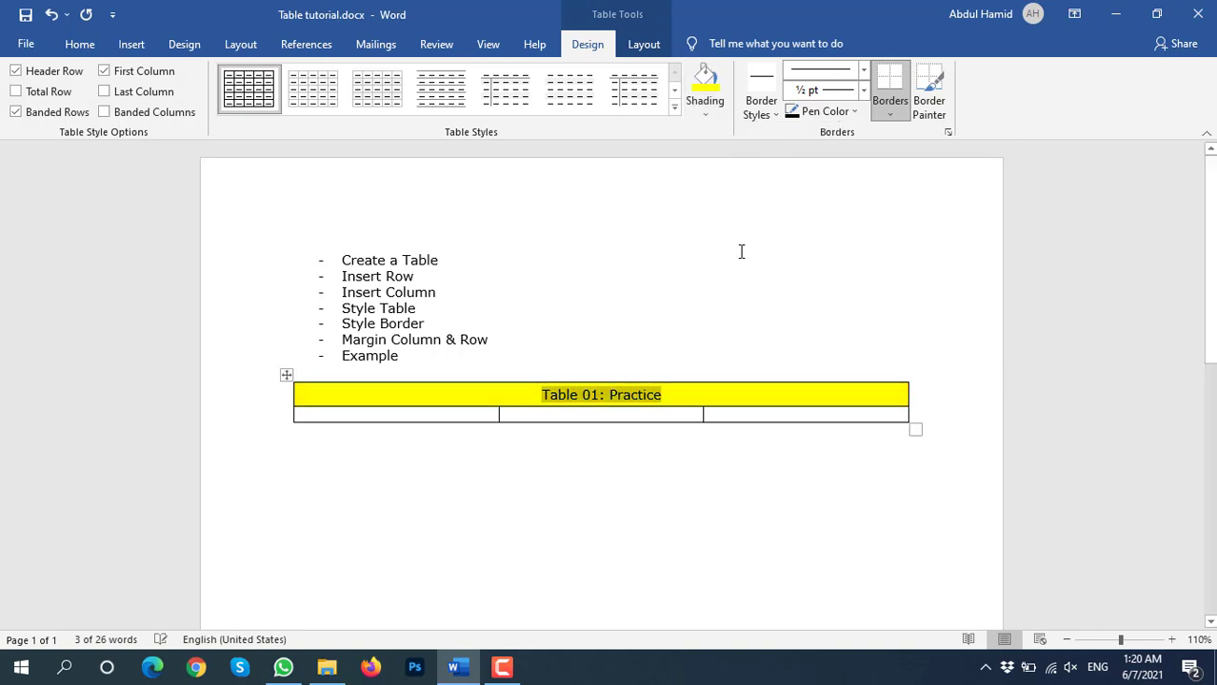
click(457, 416)
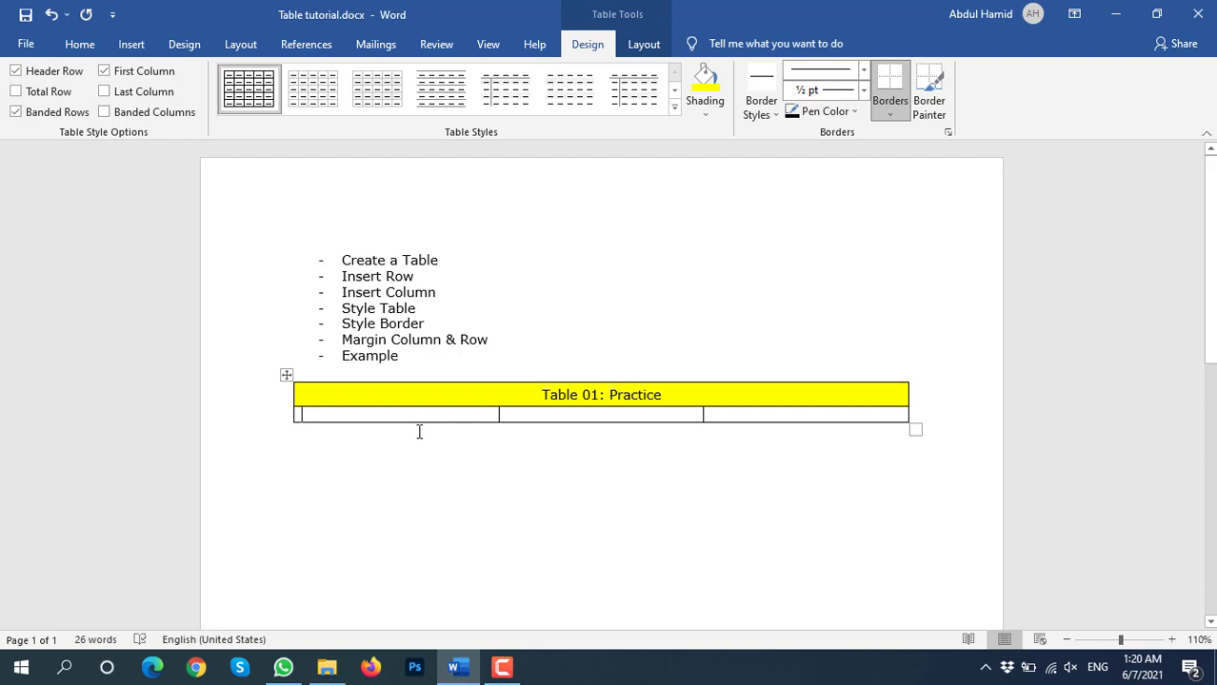
Enter the headings Name, Phone and Email across the second row's cells
text(Name )
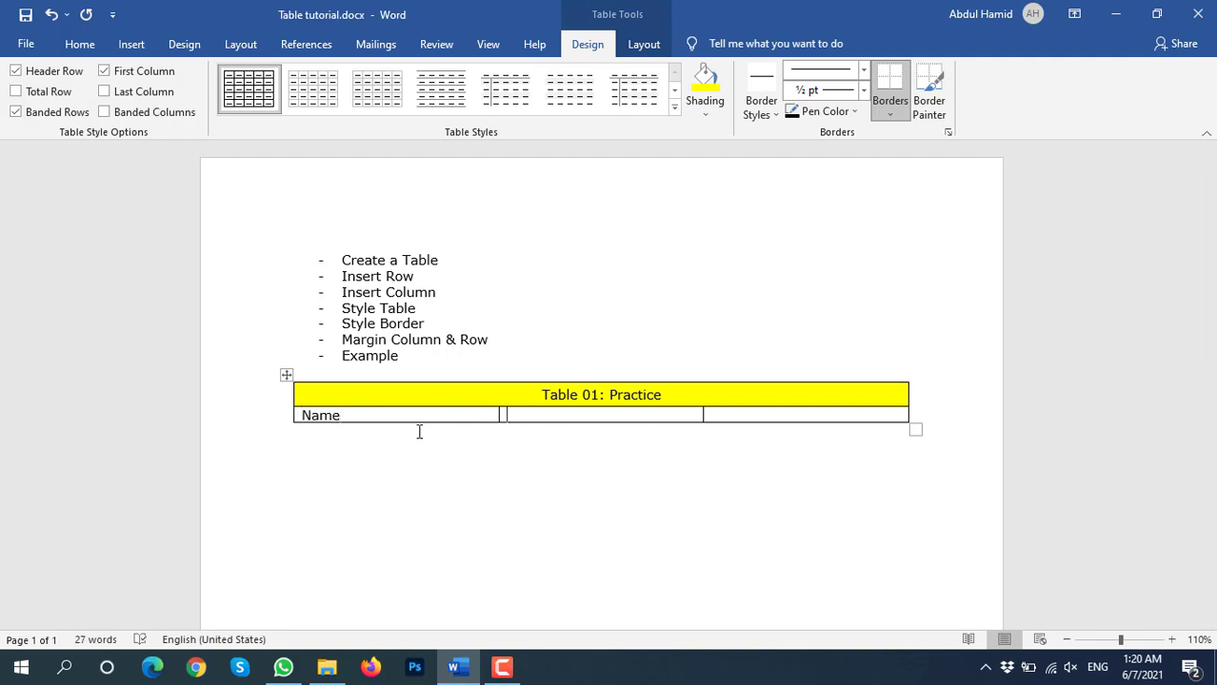
text(Phone)
text(Email)
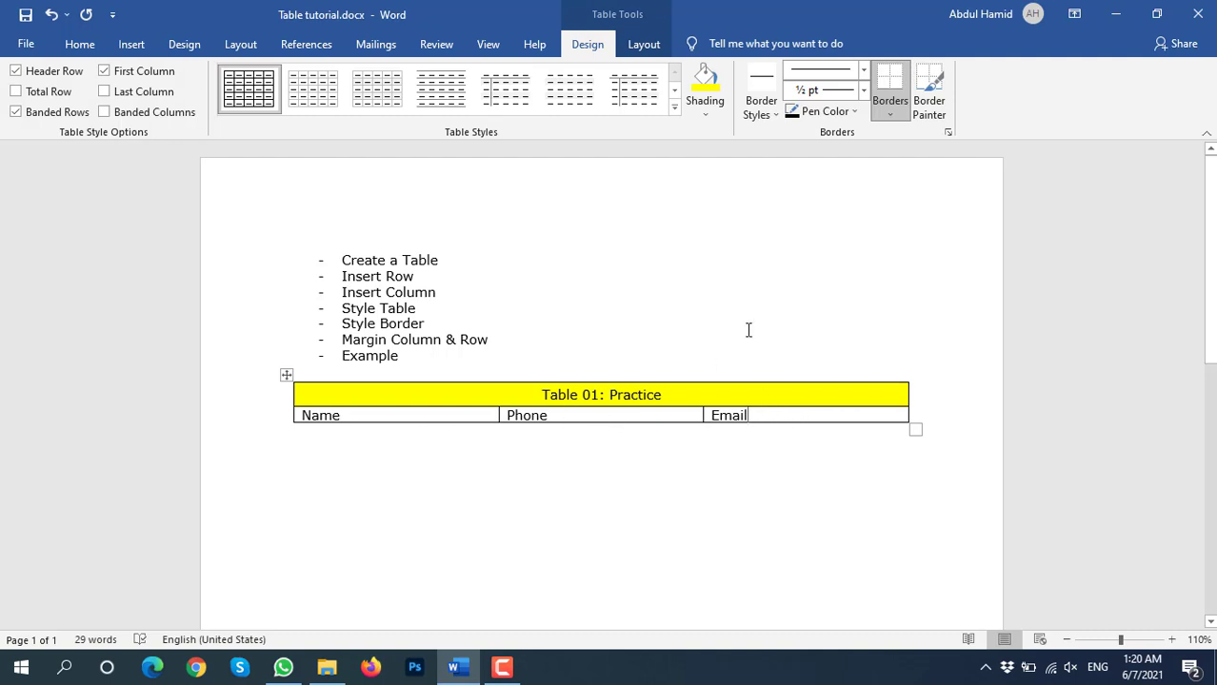
Insert a new column to the right of the Email column
right_click(849, 419)
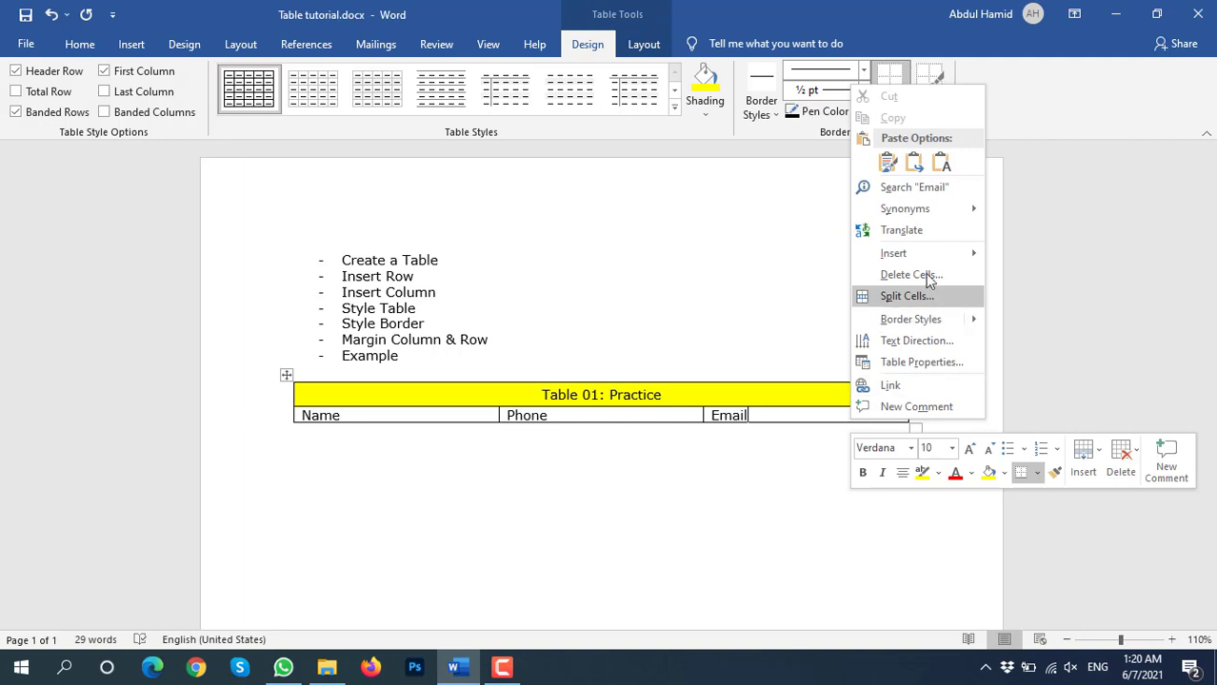
mouse_move(933, 255)
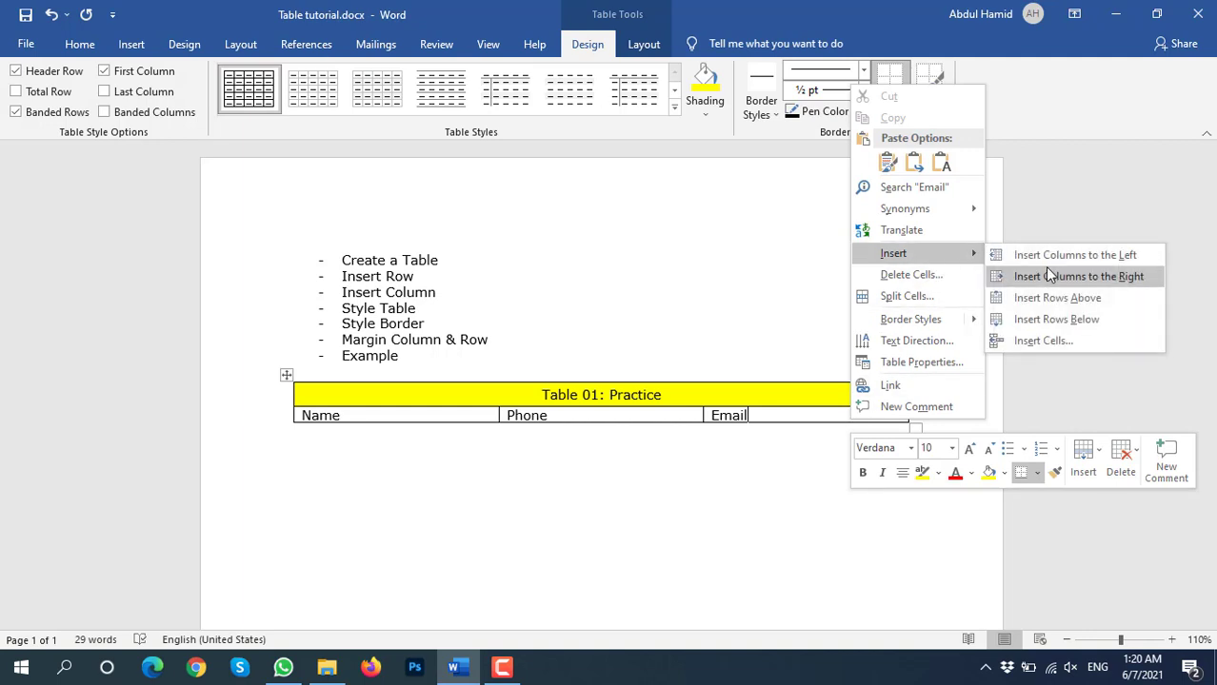
click(1127, 255)
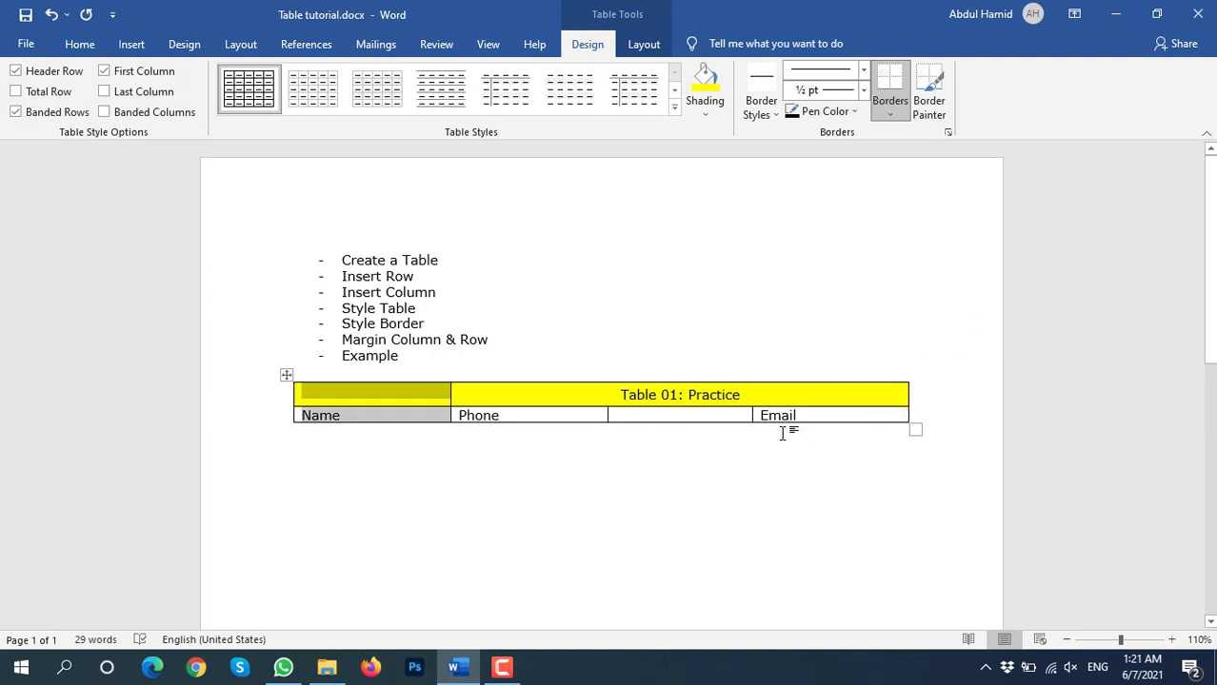
key(ctrl+z)
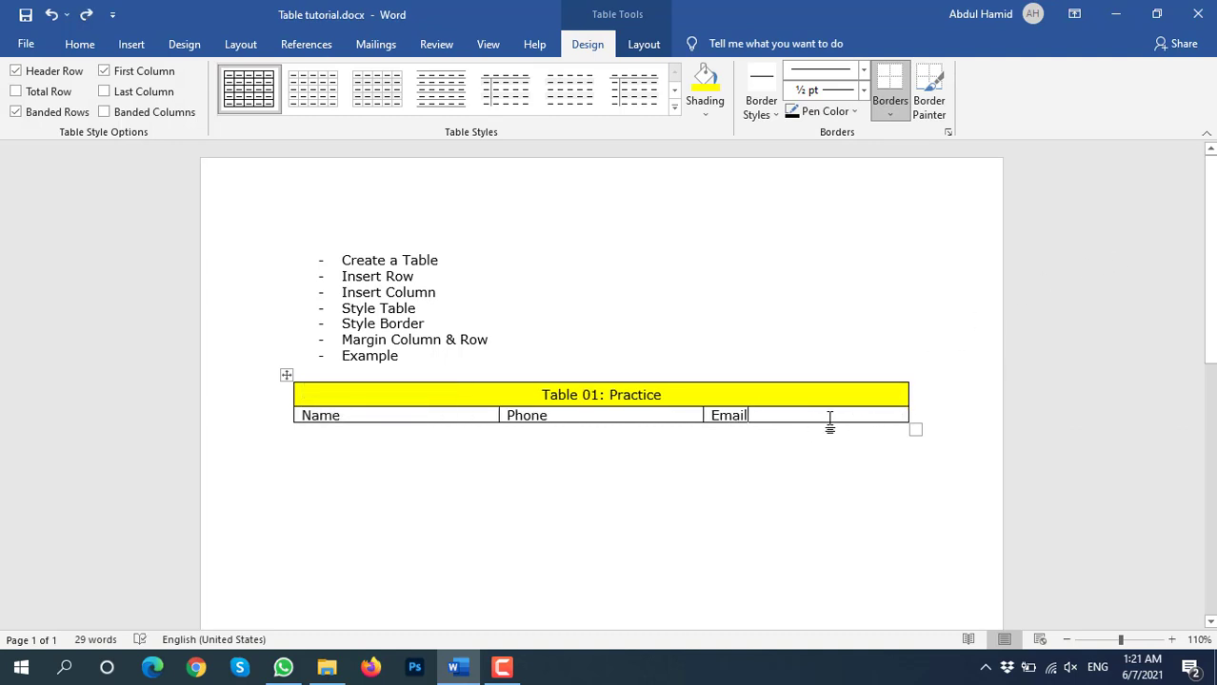
right_click(829, 420)
mouse_move(910, 253)
click(1046, 278)
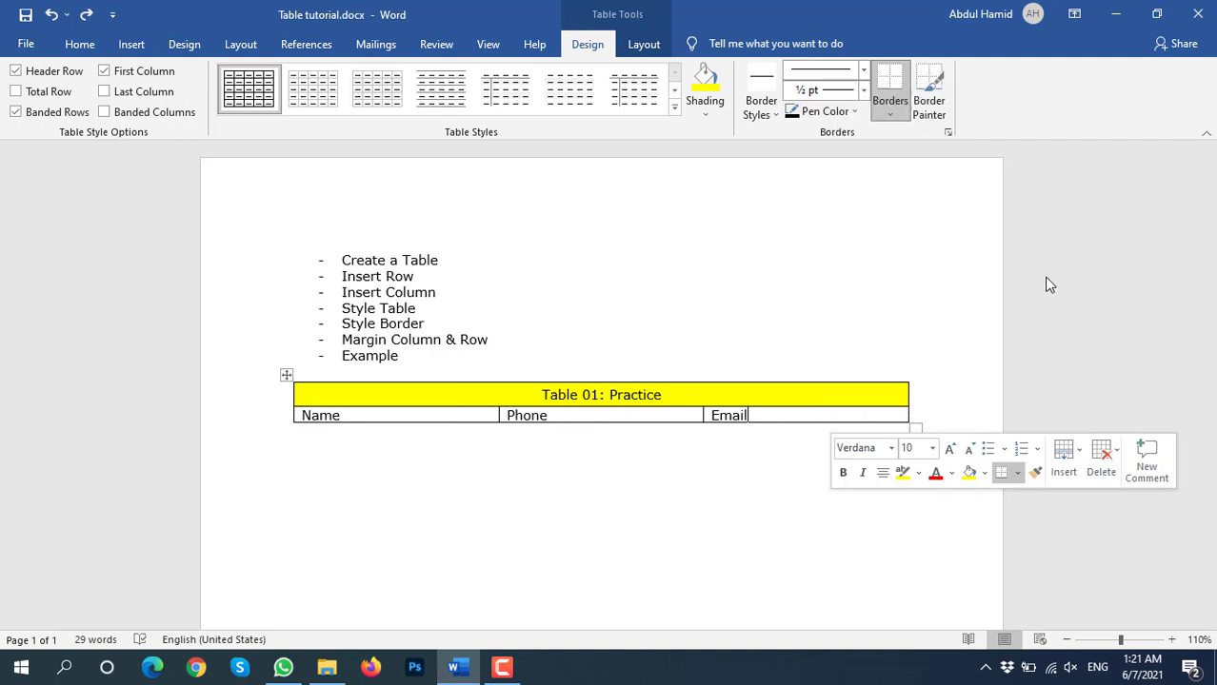
click(804, 436)
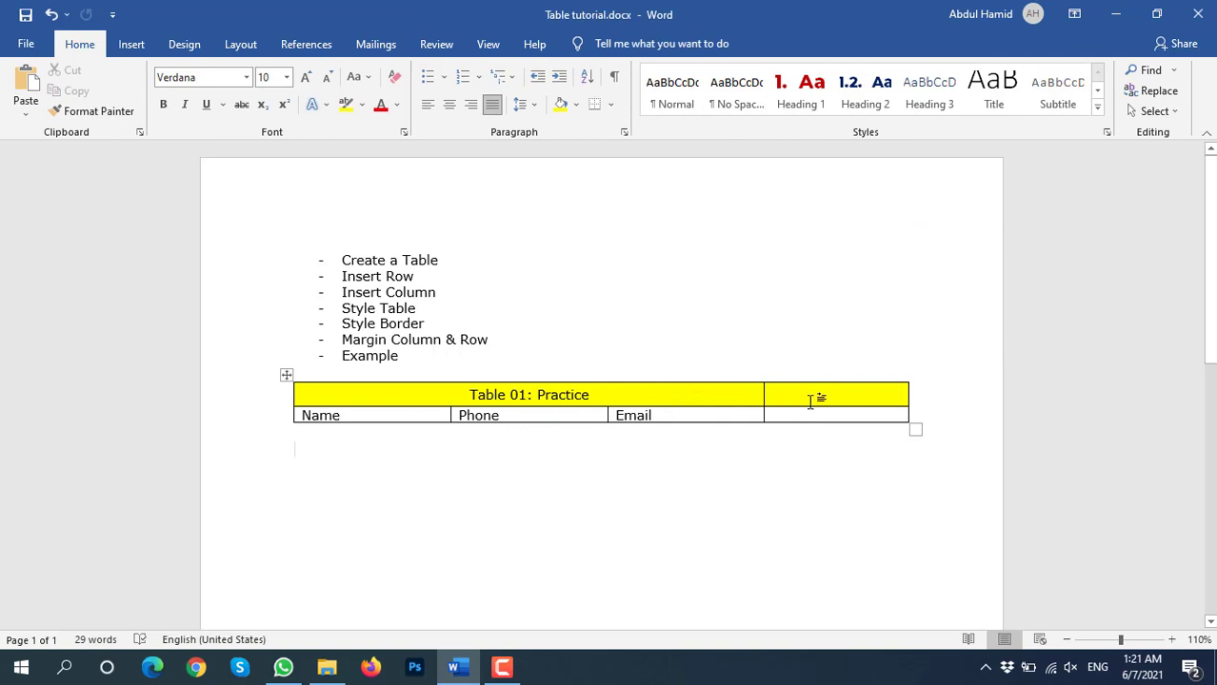
Merge the yellow title row so it spans all four columns
drag(798, 395, 682, 405)
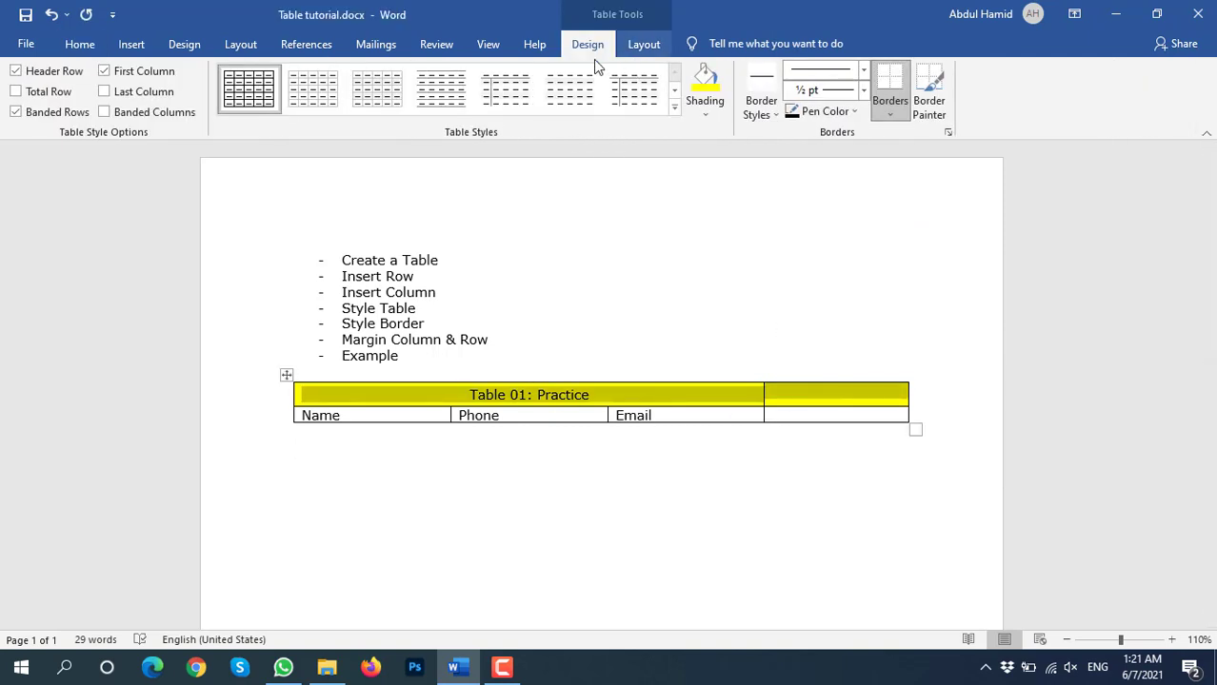
click(536, 45)
click(640, 48)
click(431, 100)
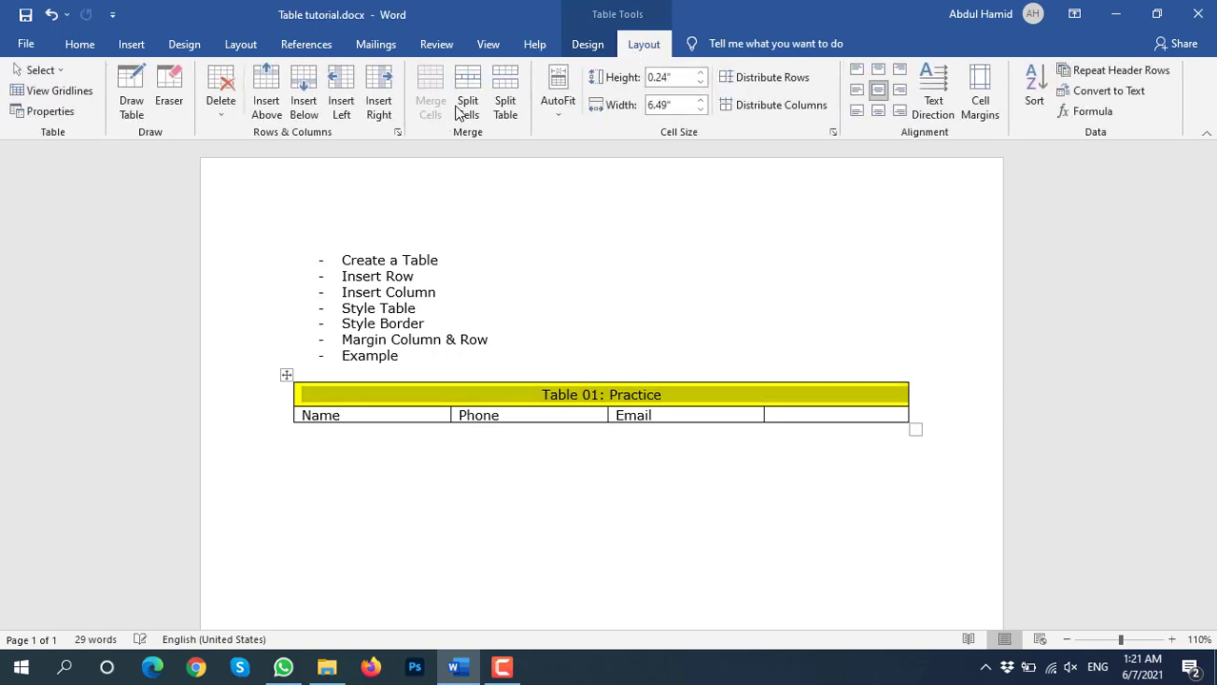
Enter the heading Country in the new fourth column
click(816, 415)
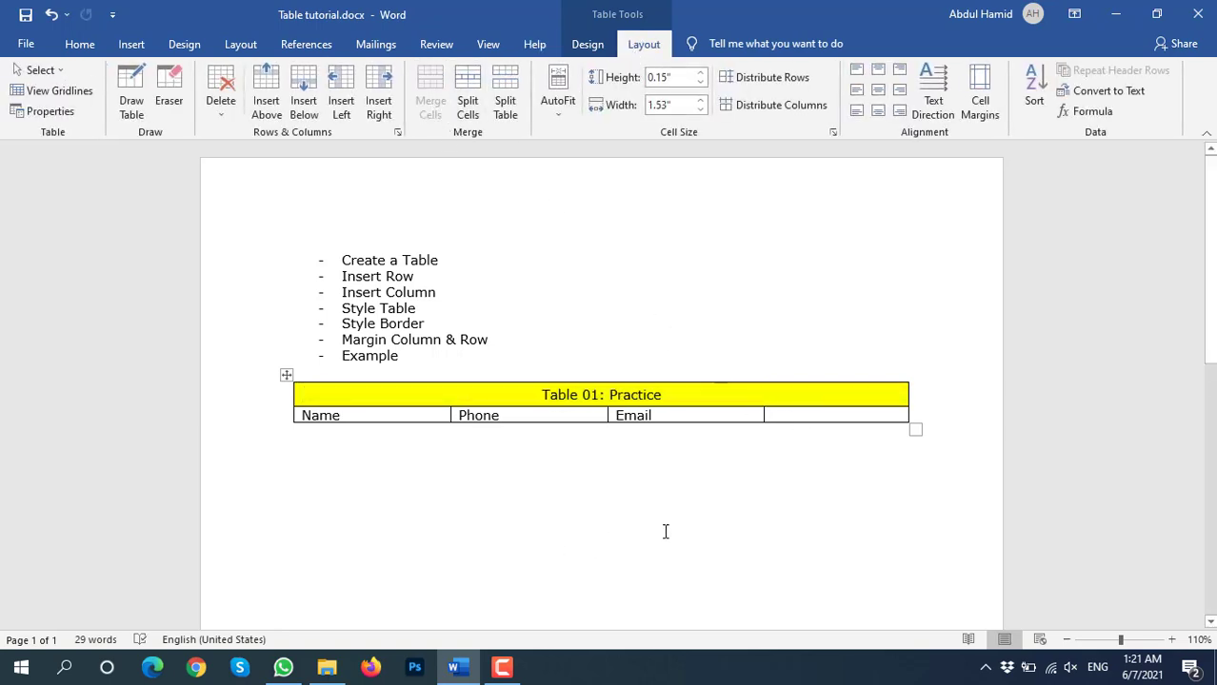
text(Country)
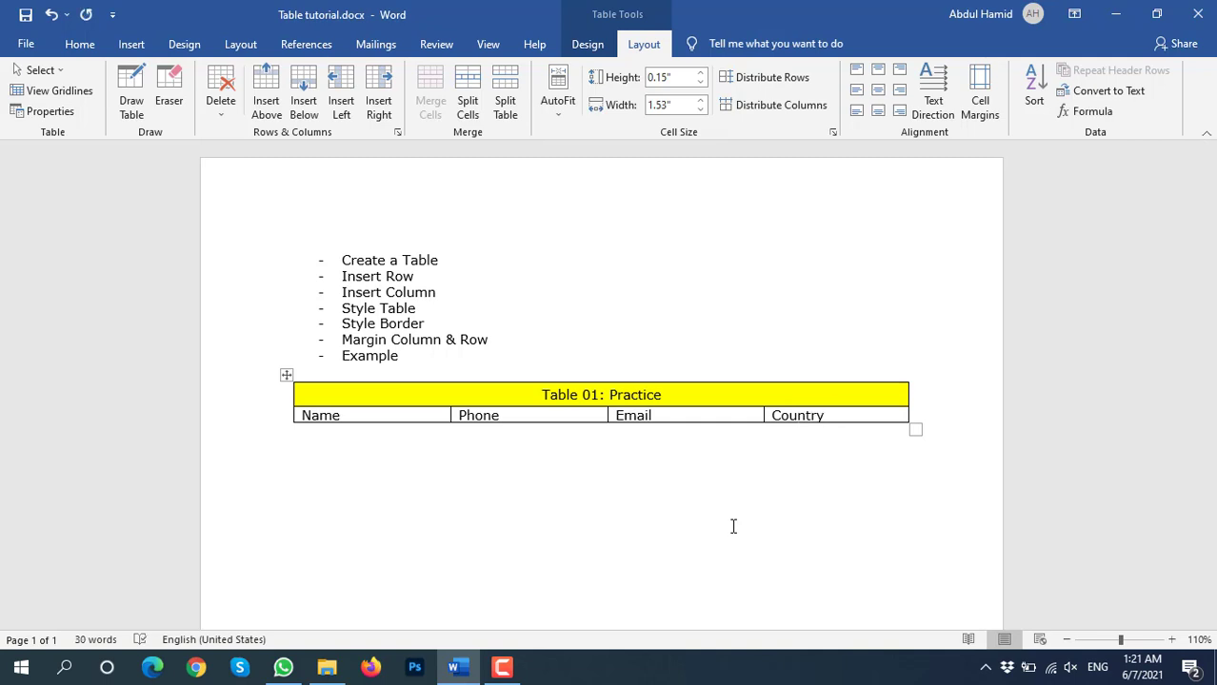
click(733, 526)
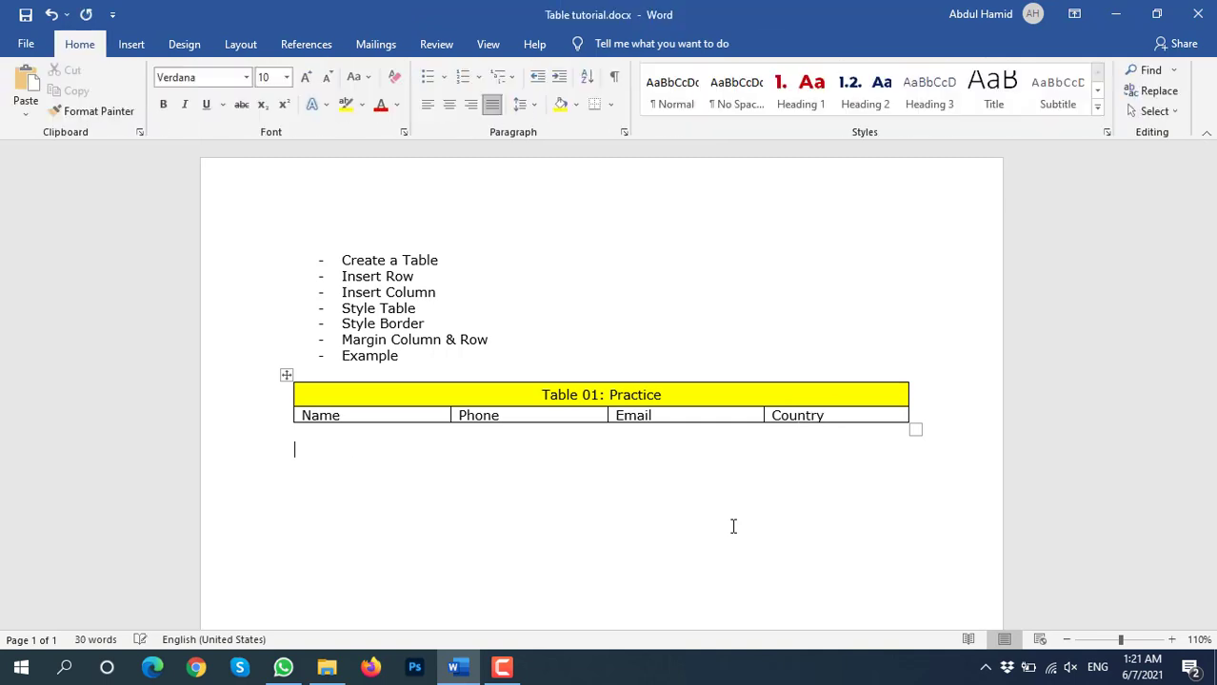
key(Left)
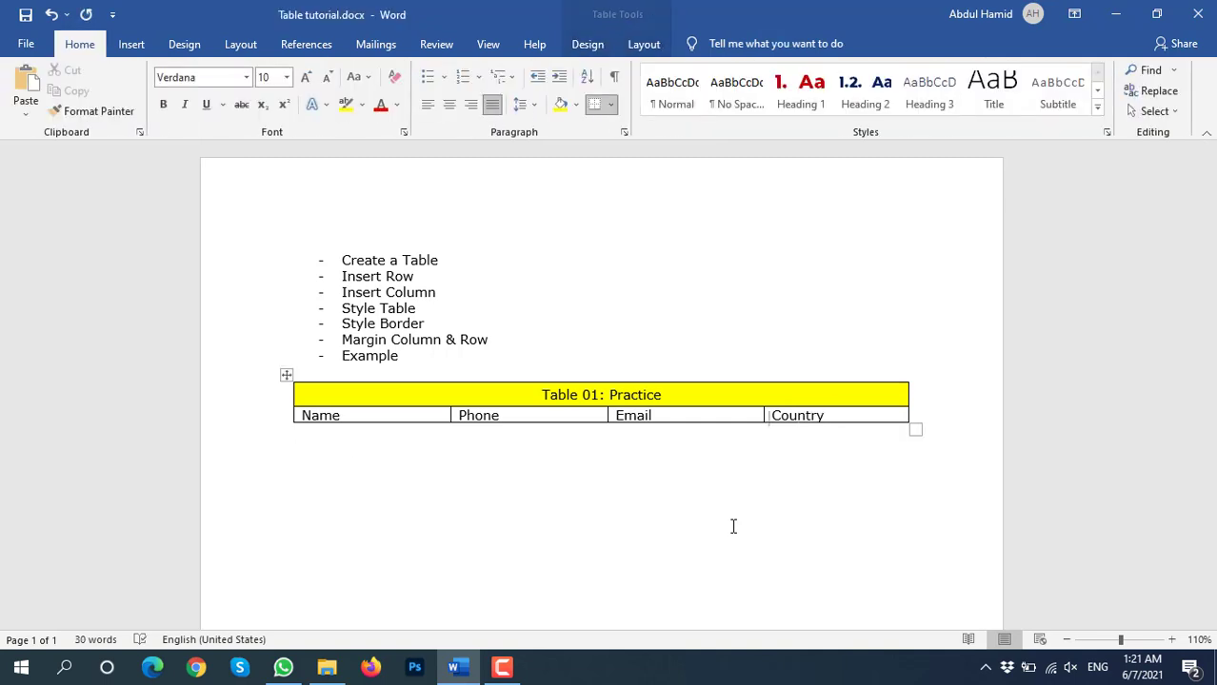
key(Right)
key(Left)
key(Up)
key(Up)
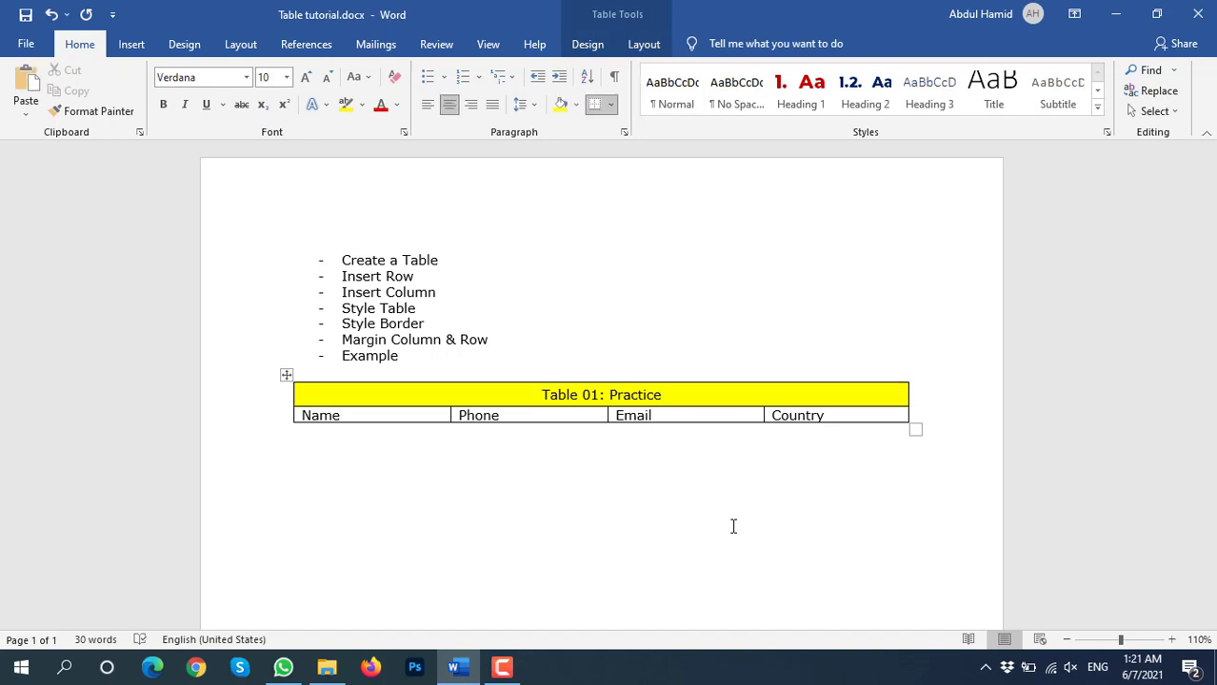
click(584, 417)
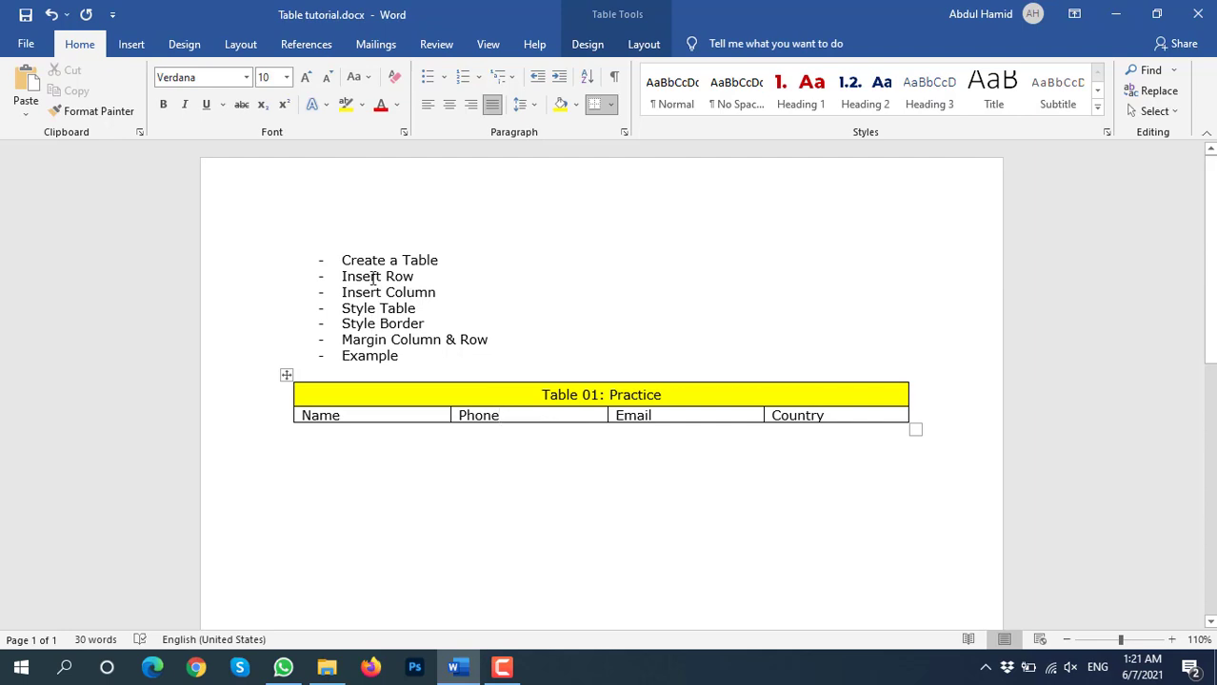
drag(370, 297, 307, 287)
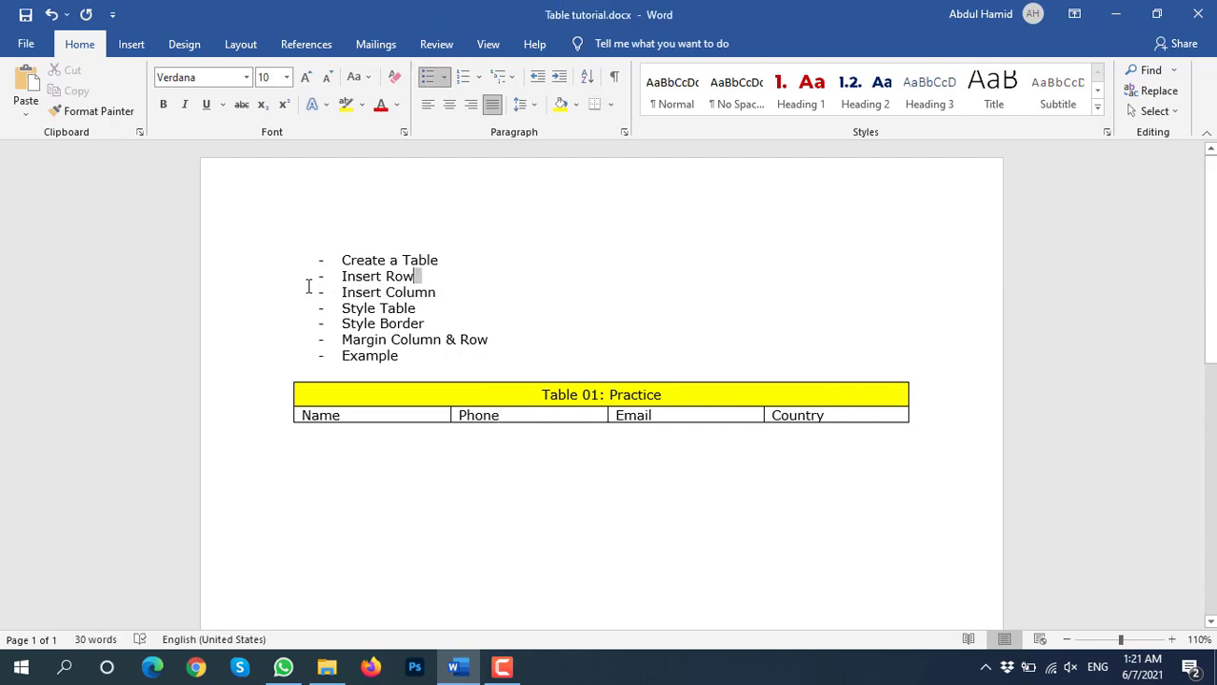
Insert an empty four-cell row directly below the Name, Phone, Email, Country headings
click(385, 417)
right_click(384, 417)
mouse_move(493, 255)
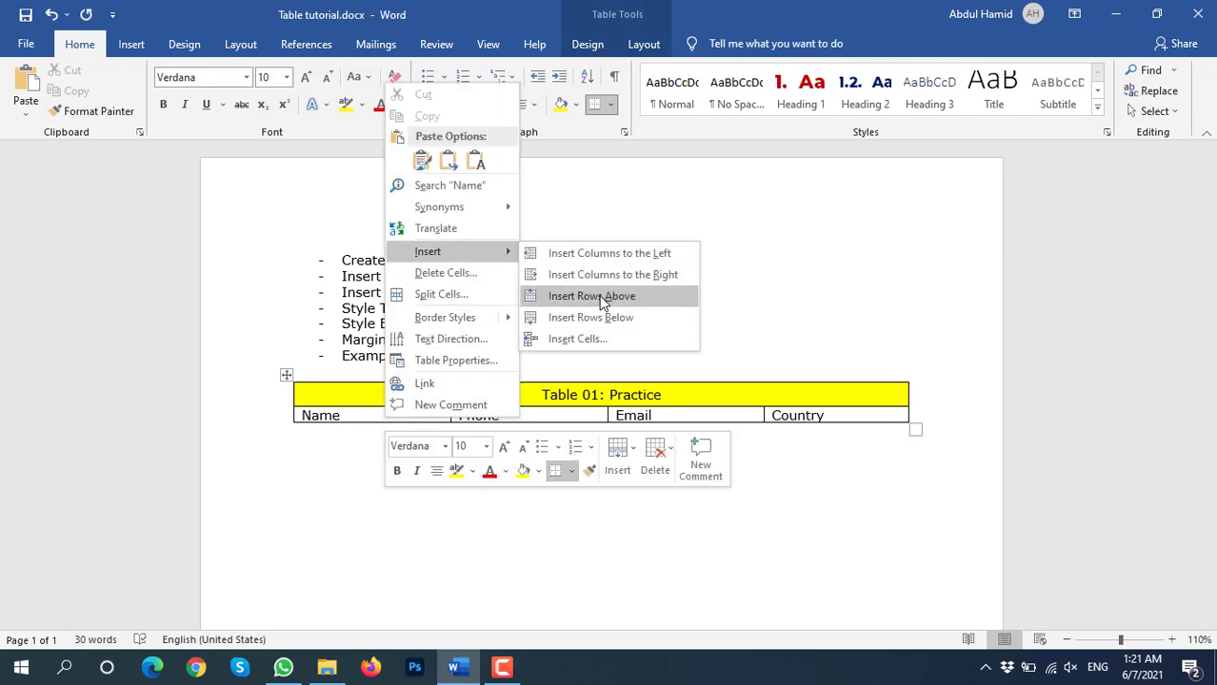
click(606, 326)
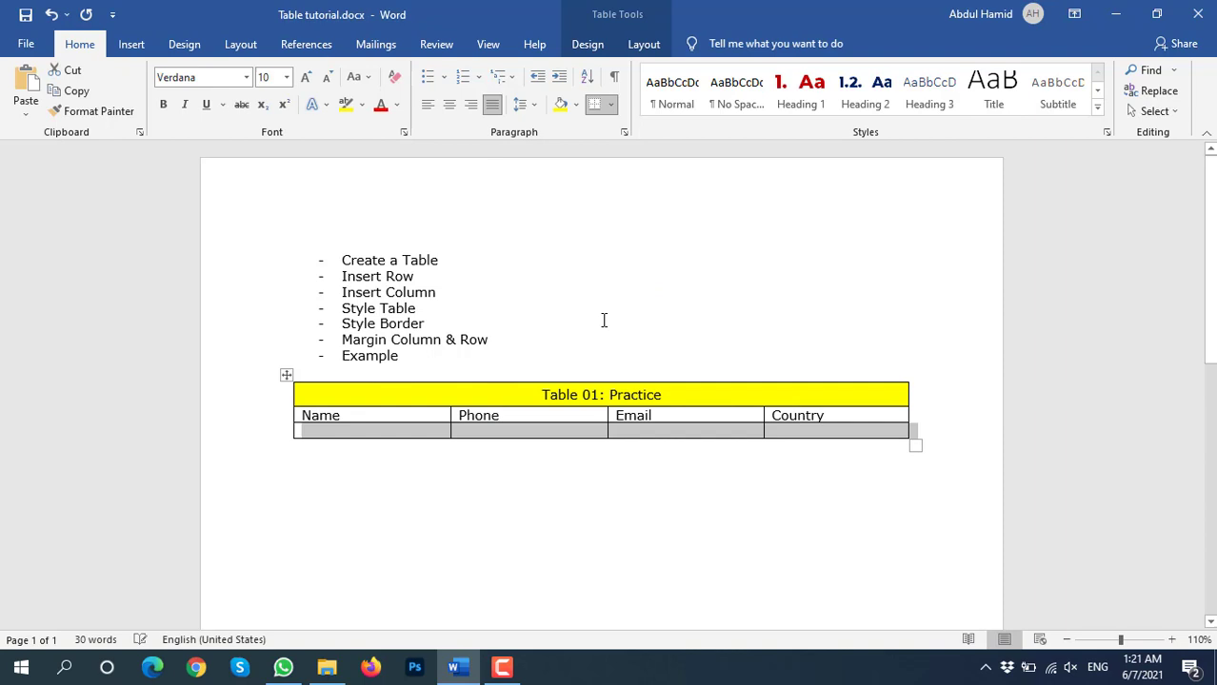
click(437, 431)
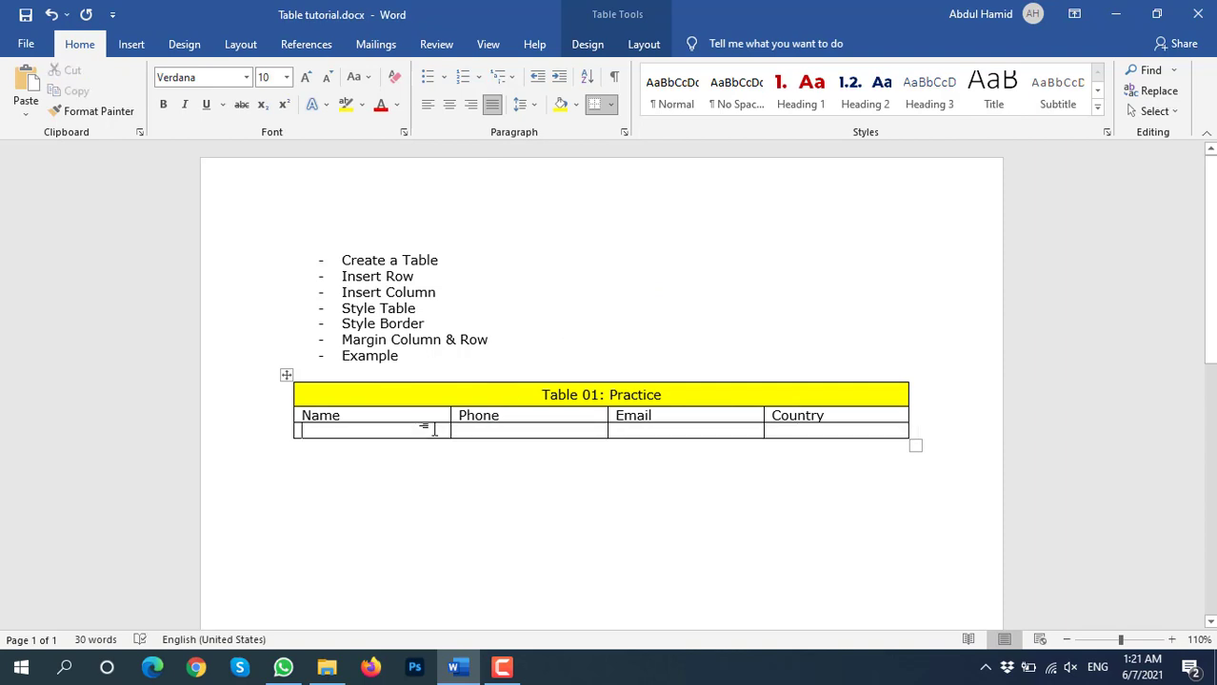
click(588, 44)
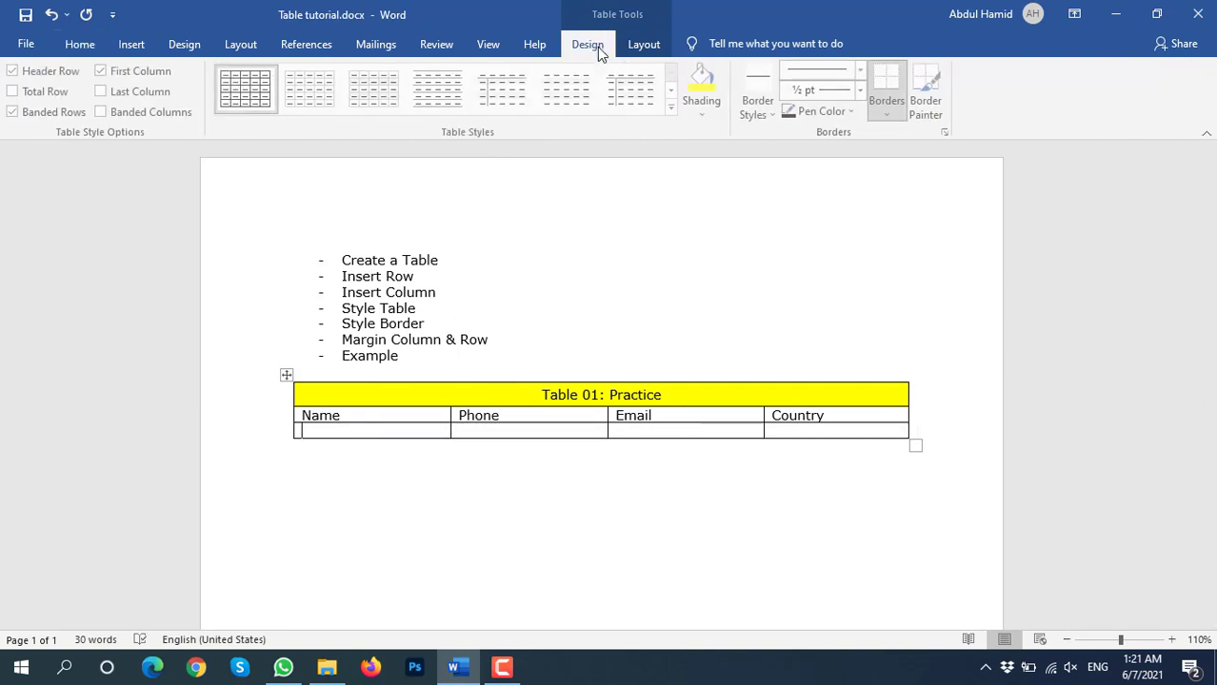
Add one empty row above and one below the current data row
click(657, 45)
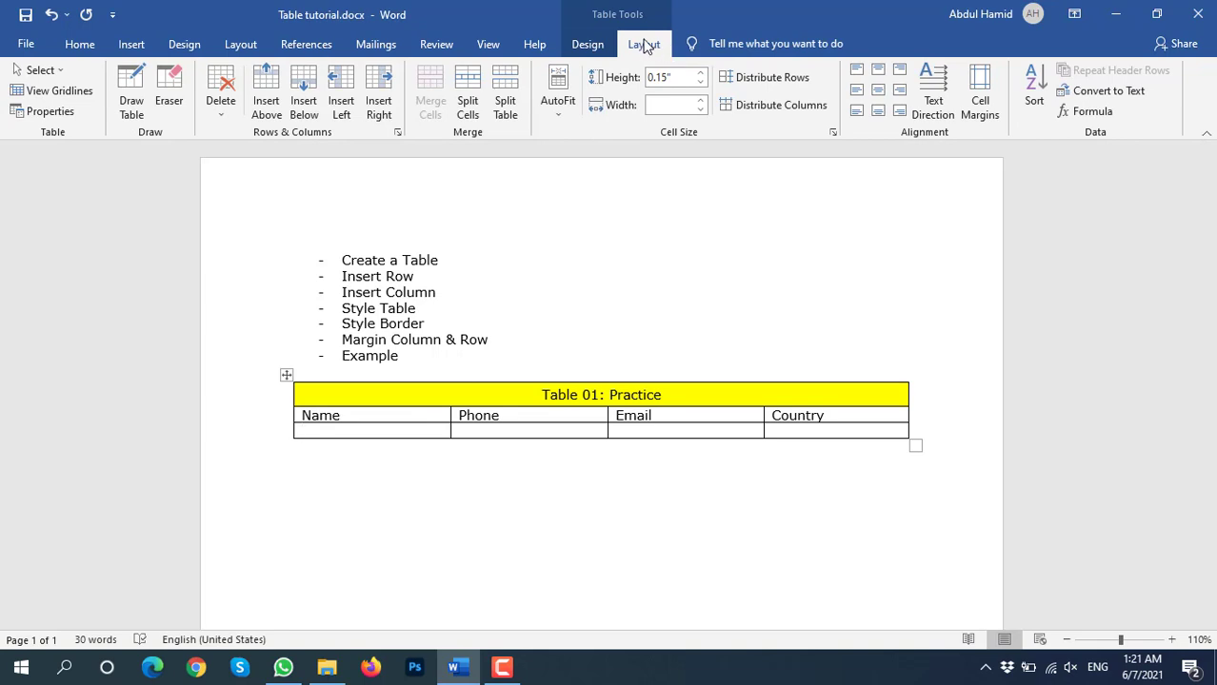
click(266, 89)
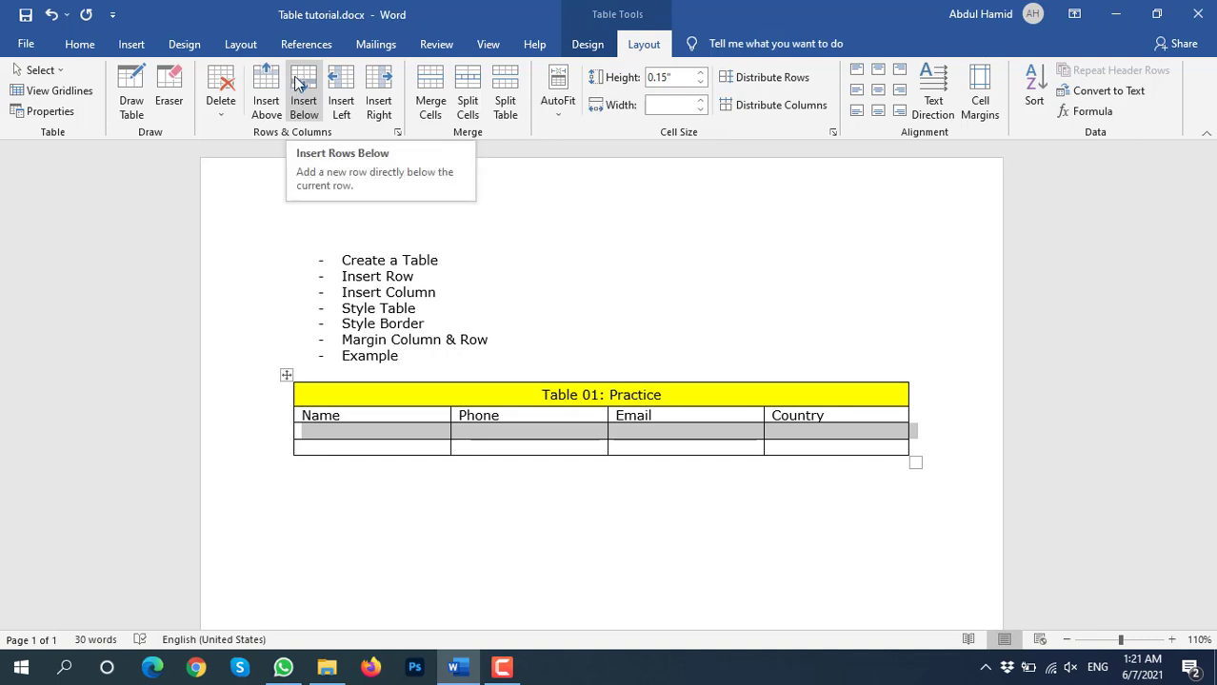
click(298, 84)
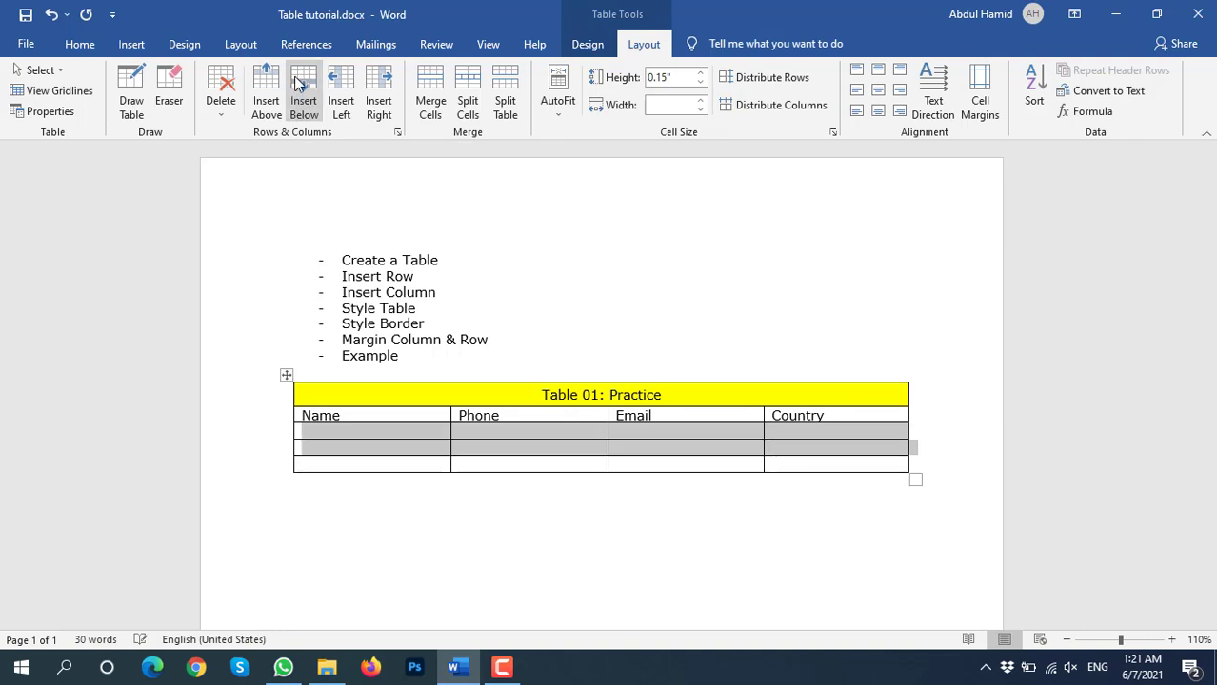
Try inserting columns on the left, undo it, then add a blank column left of Name
click(345, 84)
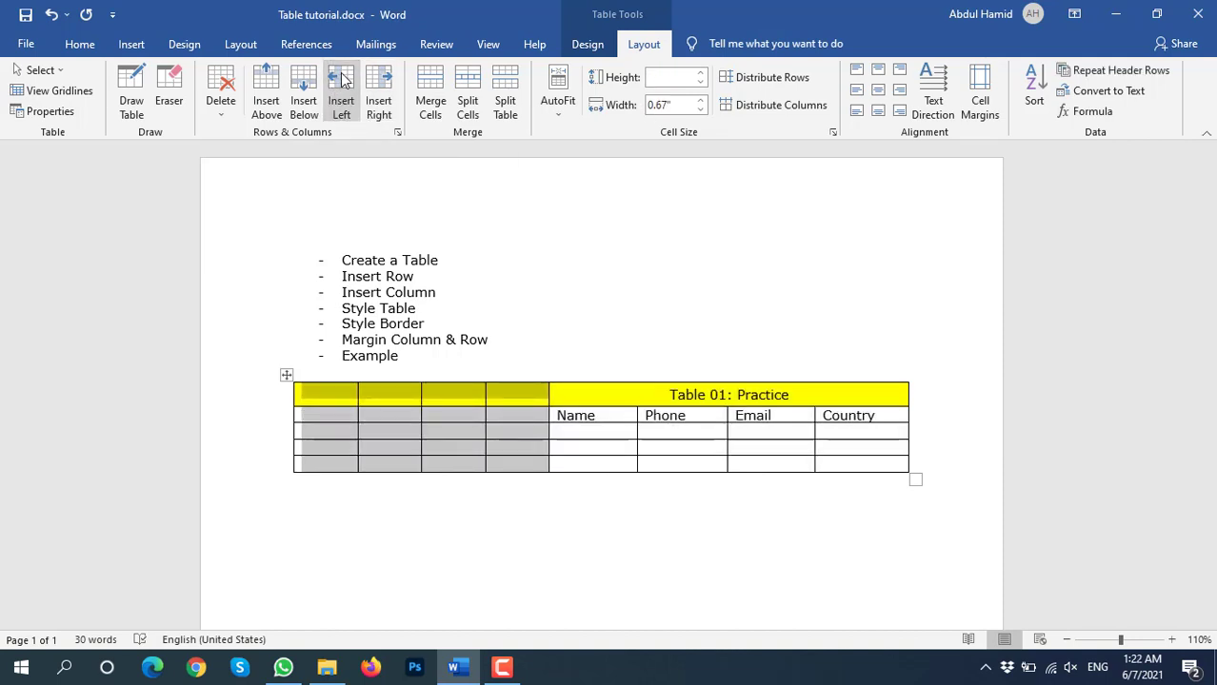
key(ctrl+z)
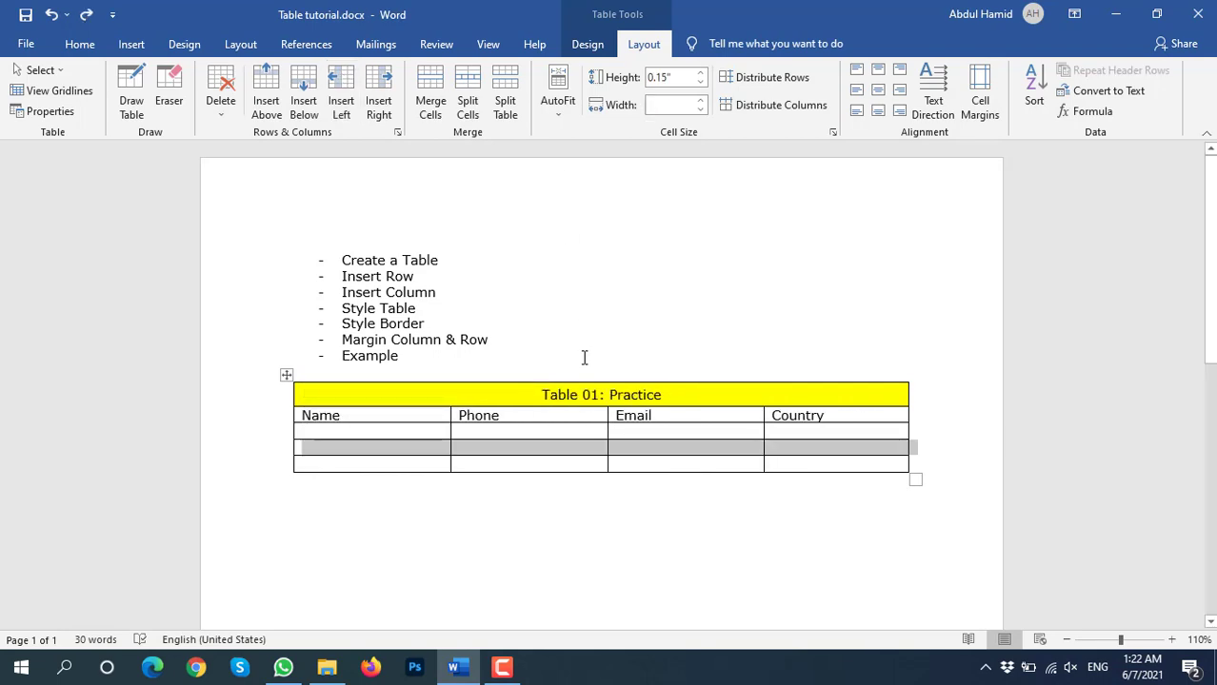
click(643, 438)
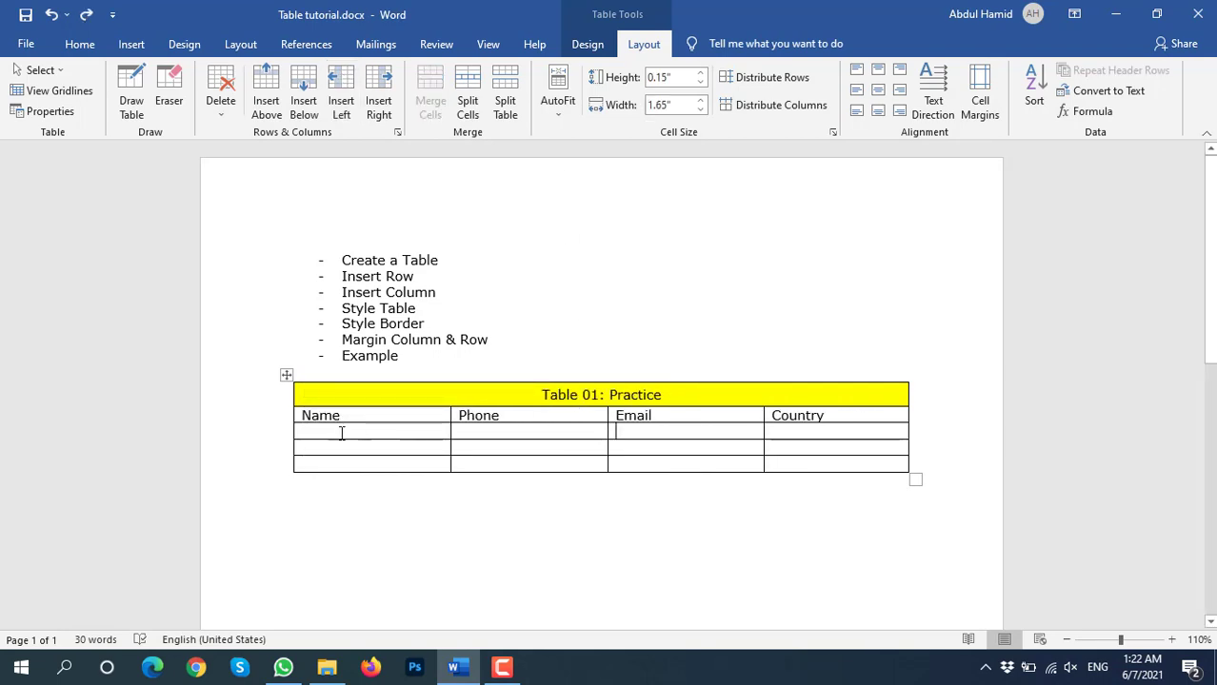
click(338, 432)
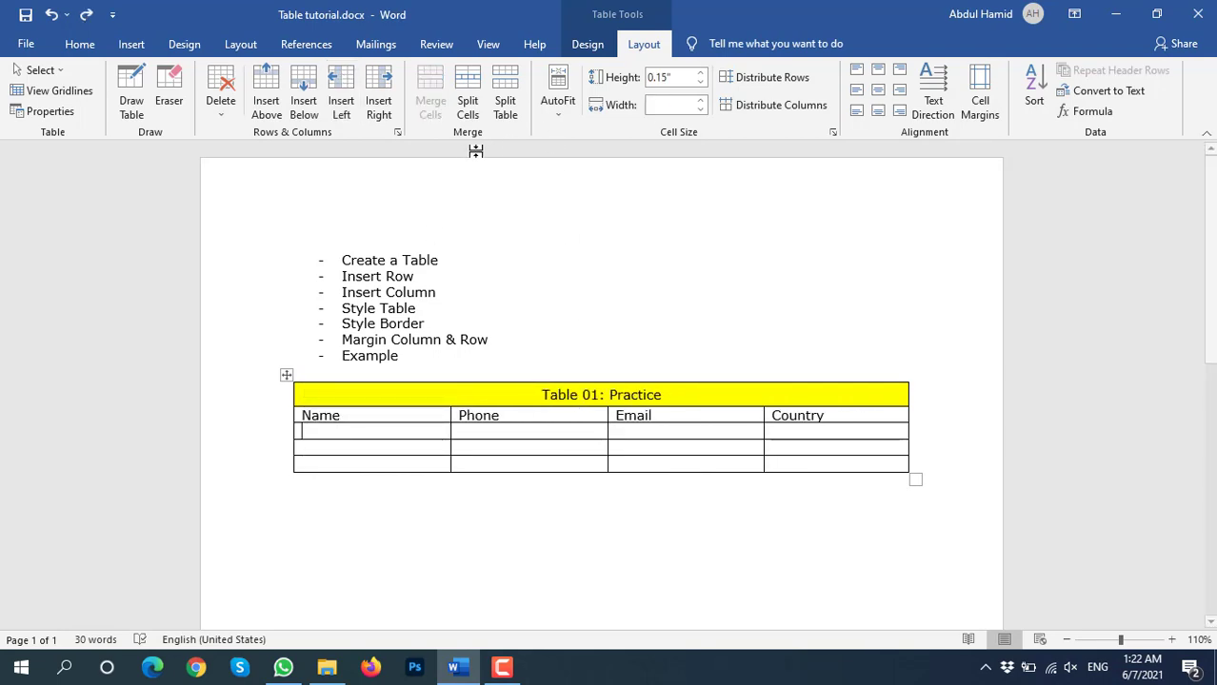
click(341, 95)
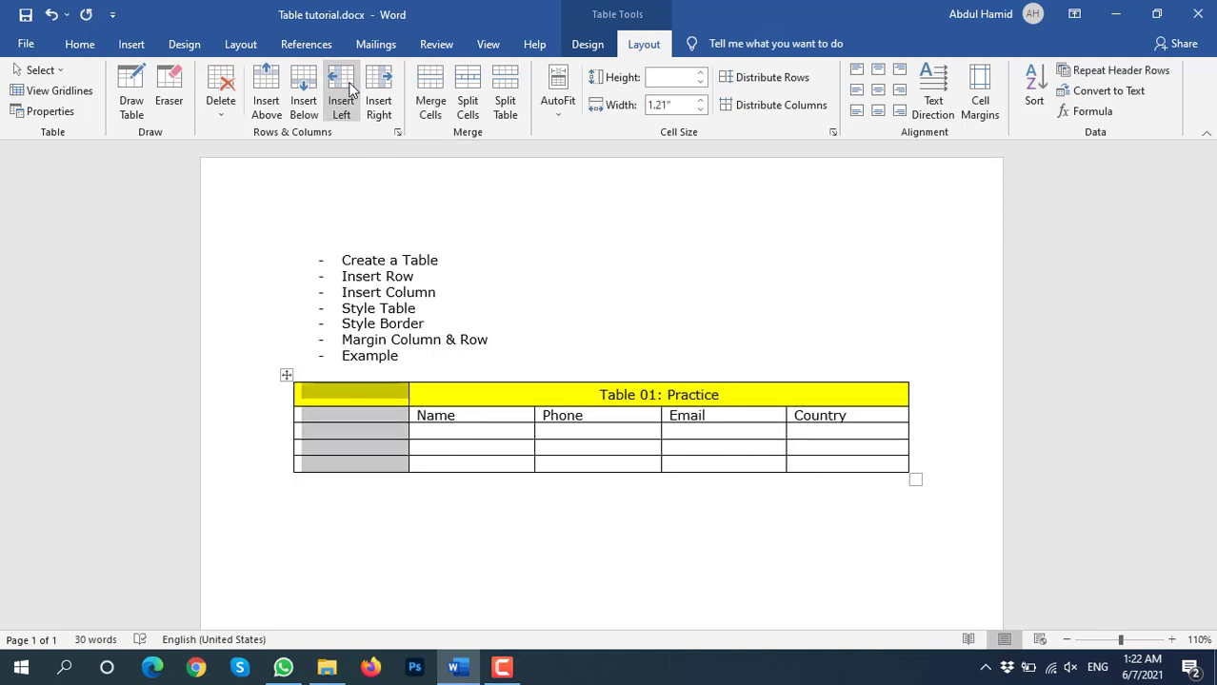
key(ctrl+z)
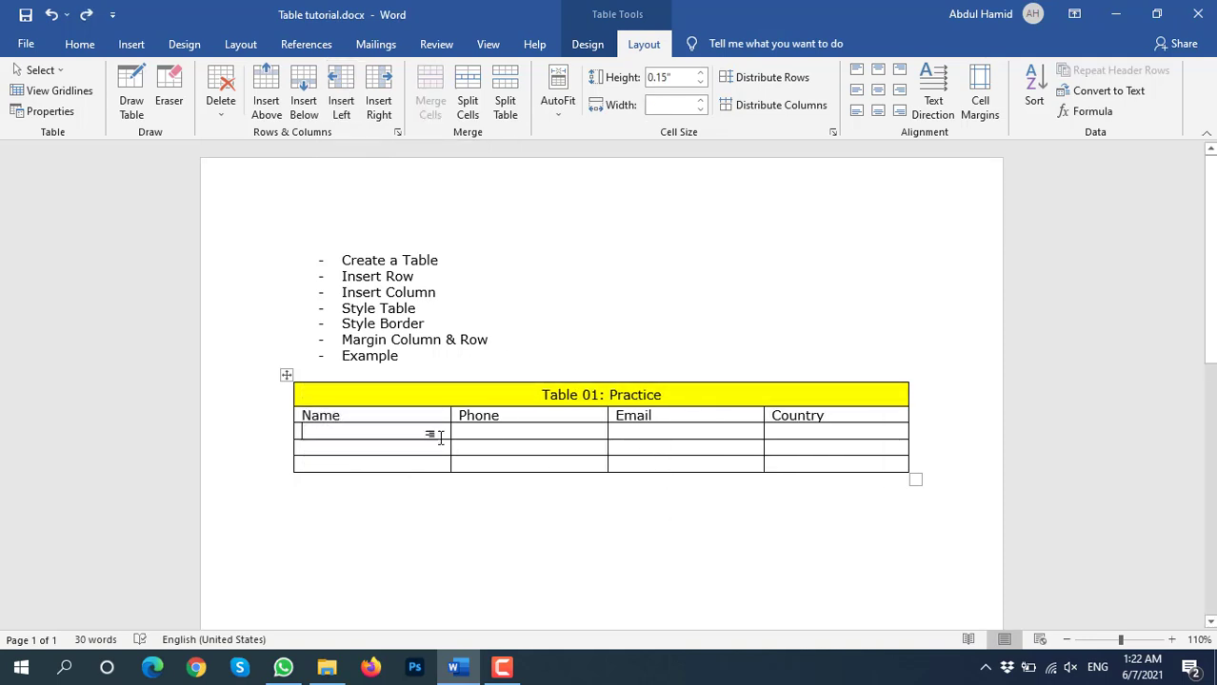
drag(457, 430, 404, 431)
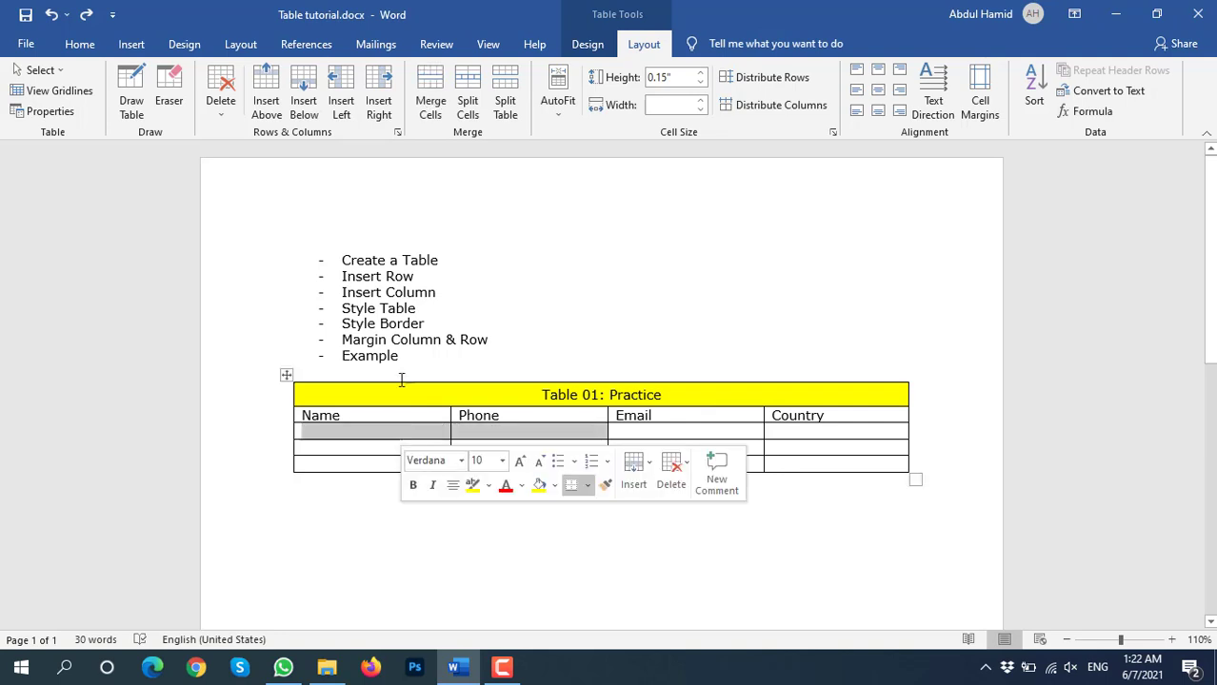
click(331, 88)
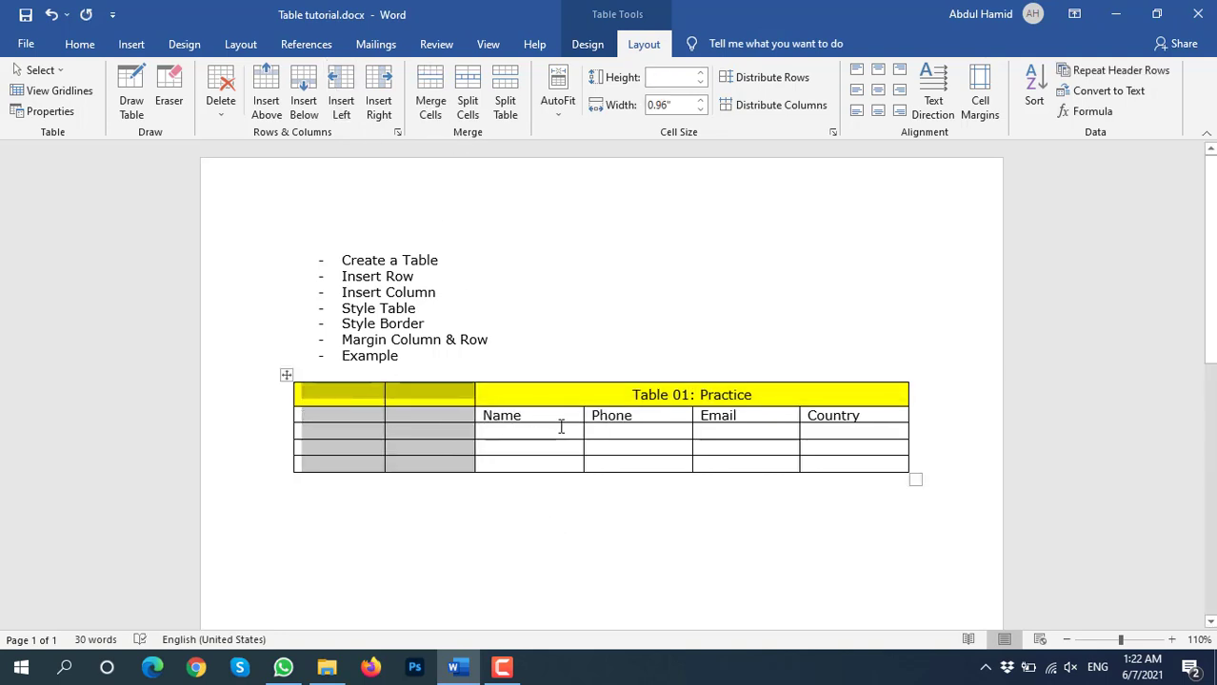
key(ctrl+z)
drag(668, 431, 324, 431)
click(430, 101)
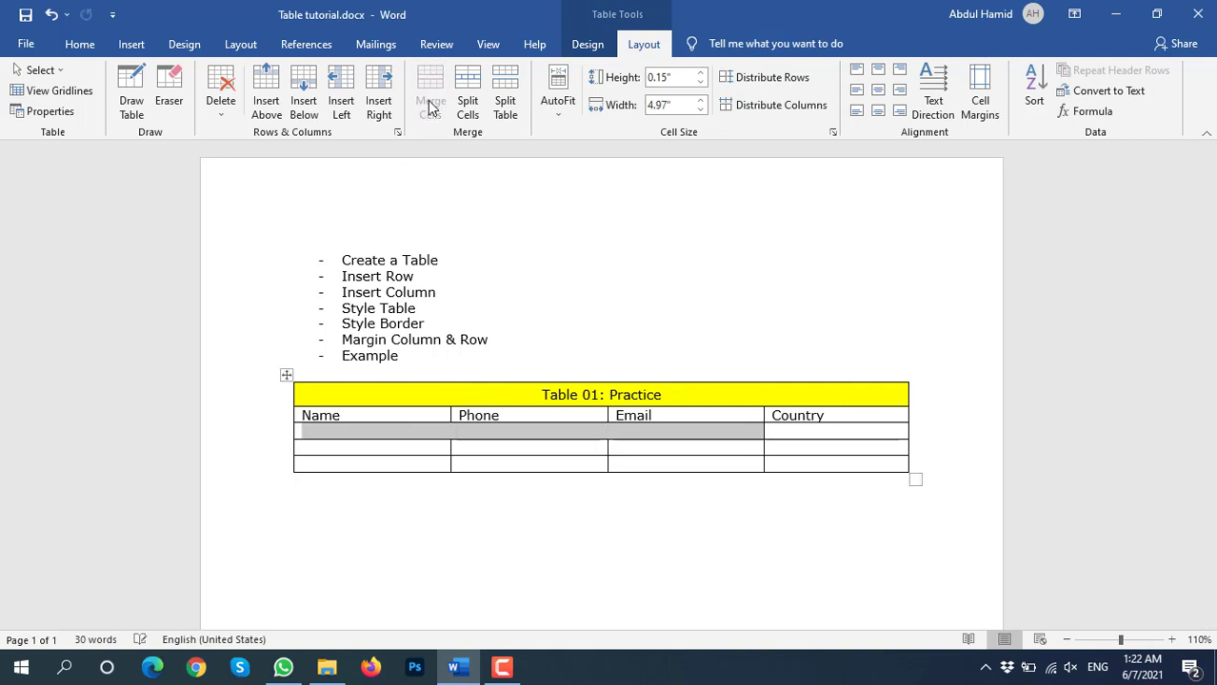
key(ctrl+z)
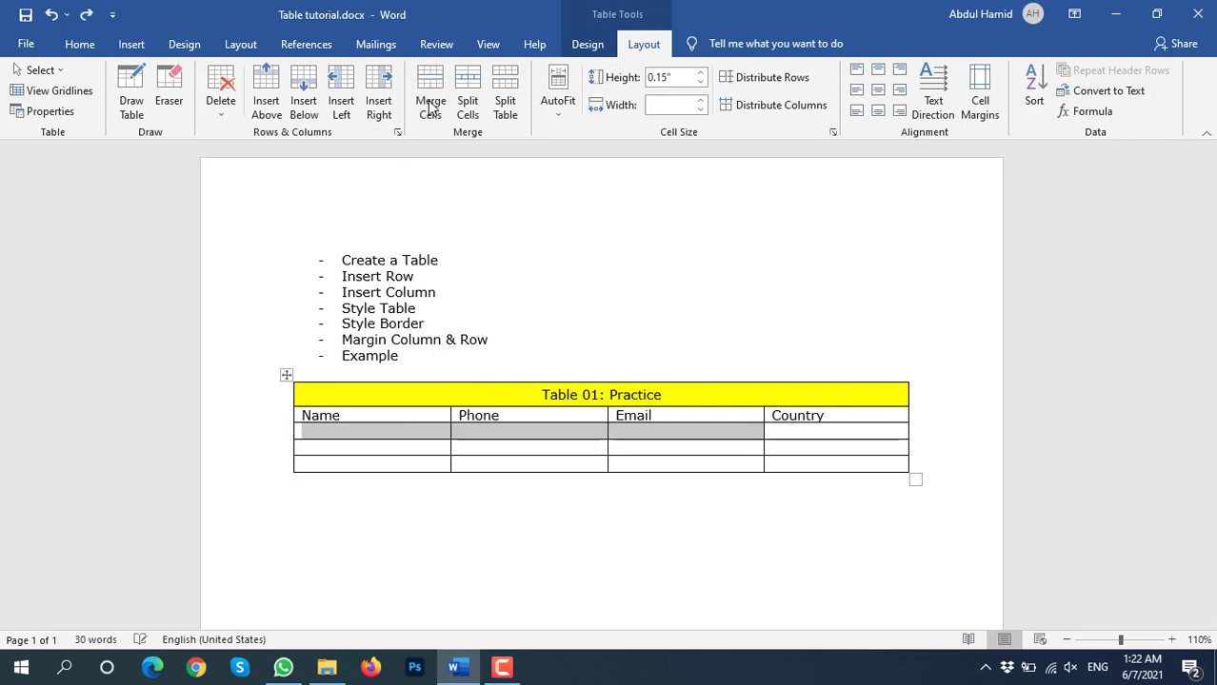
click(340, 95)
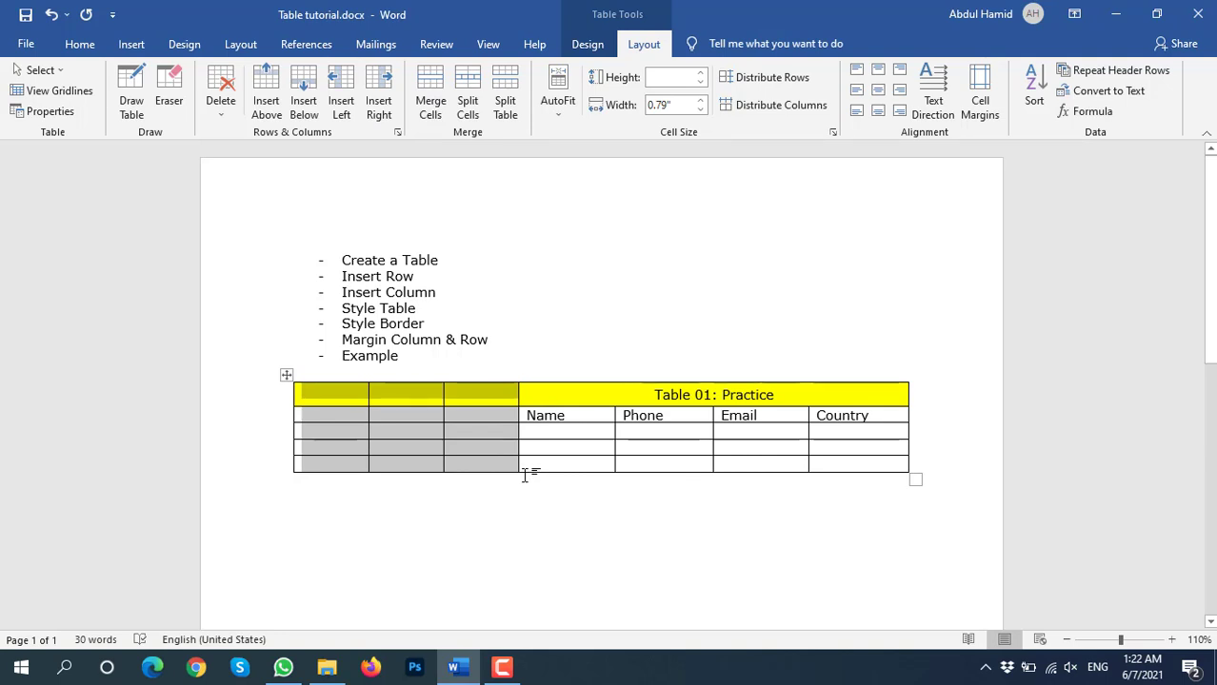
key(ctrl+z)
click(348, 432)
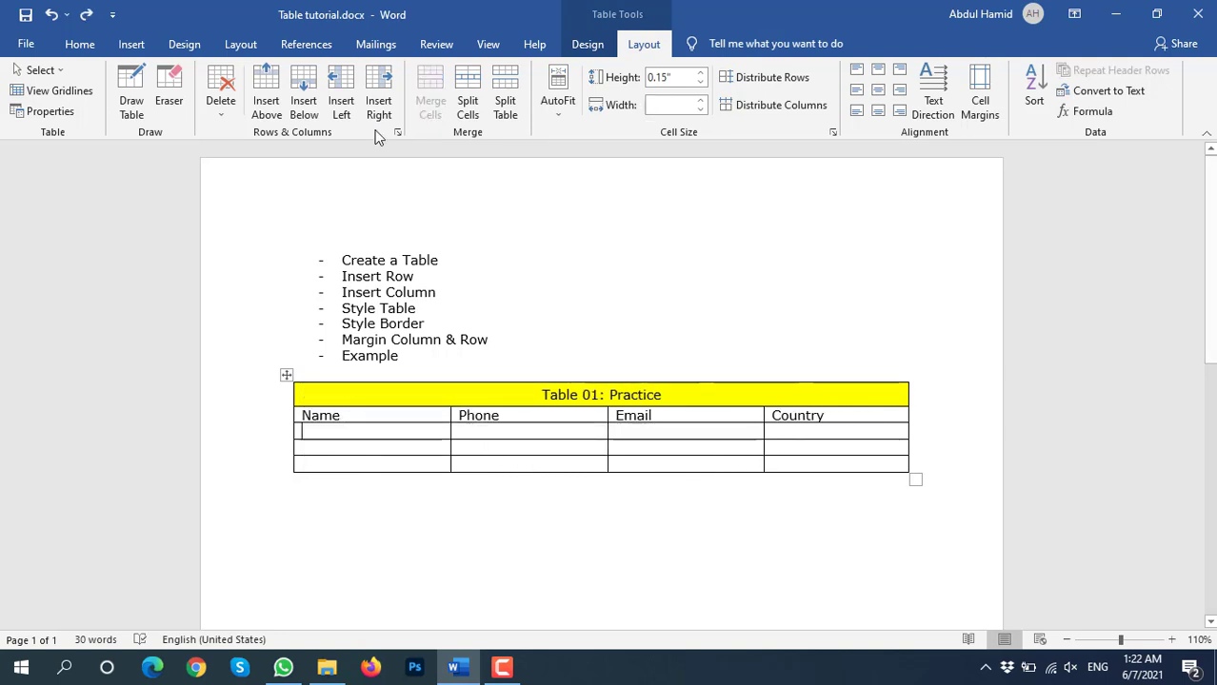
click(344, 86)
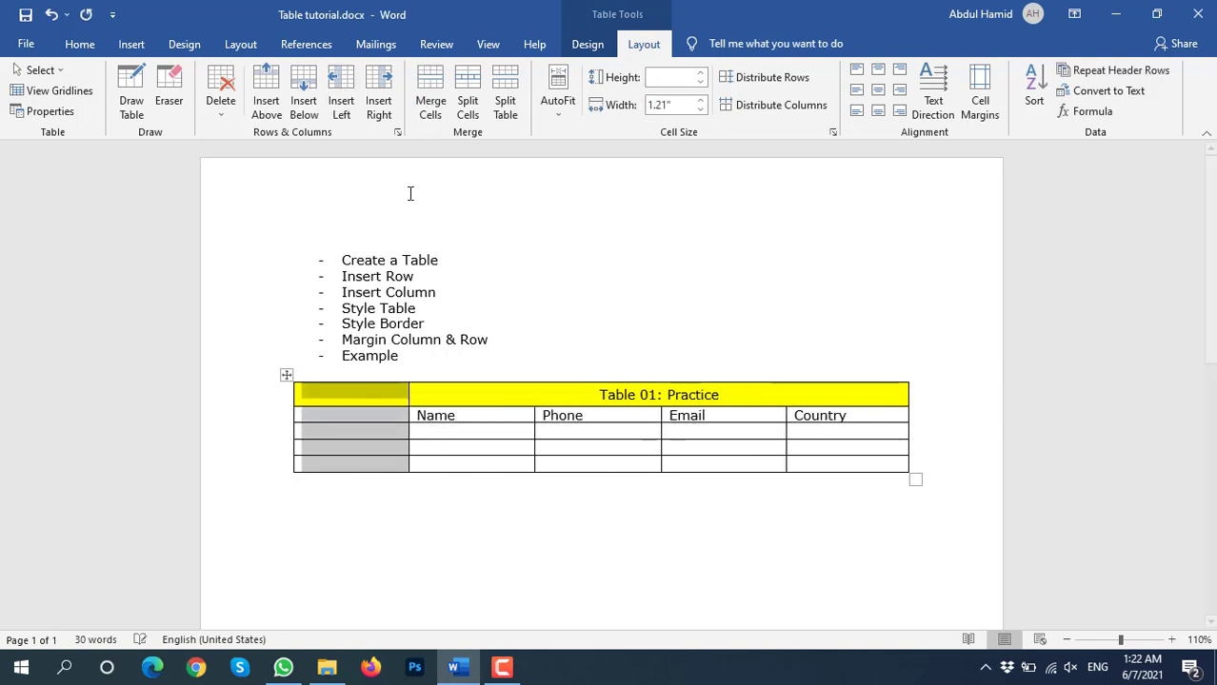
click(874, 432)
click(378, 95)
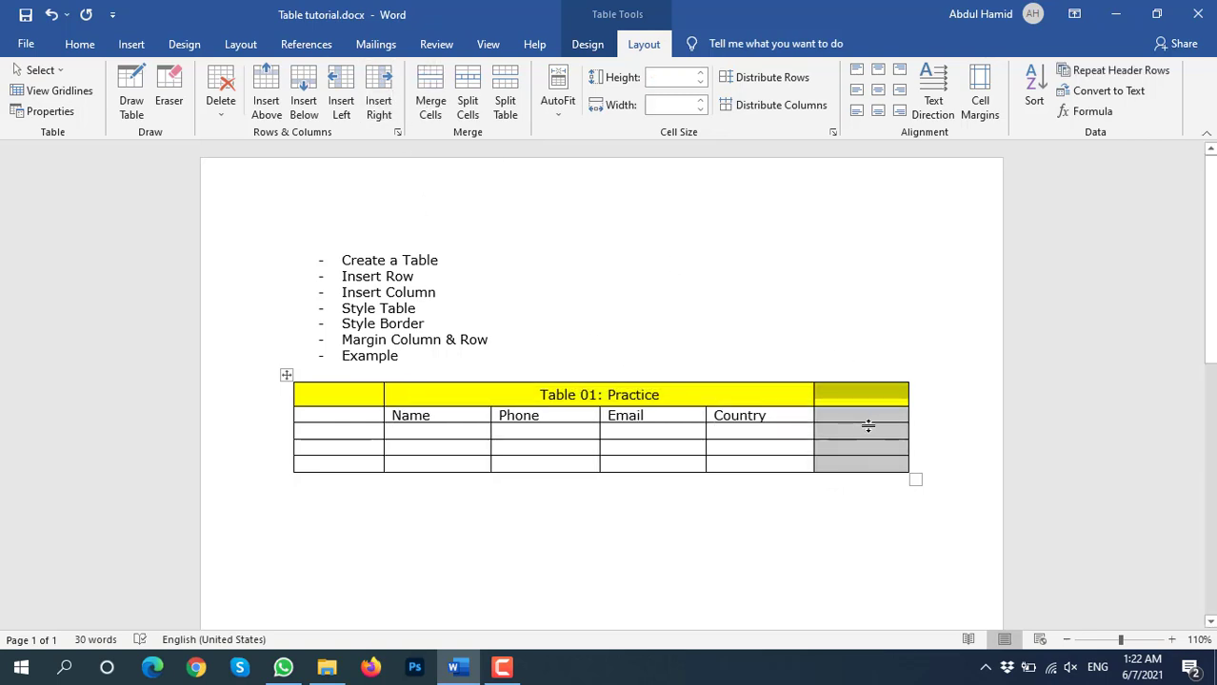
key(BackSpace)
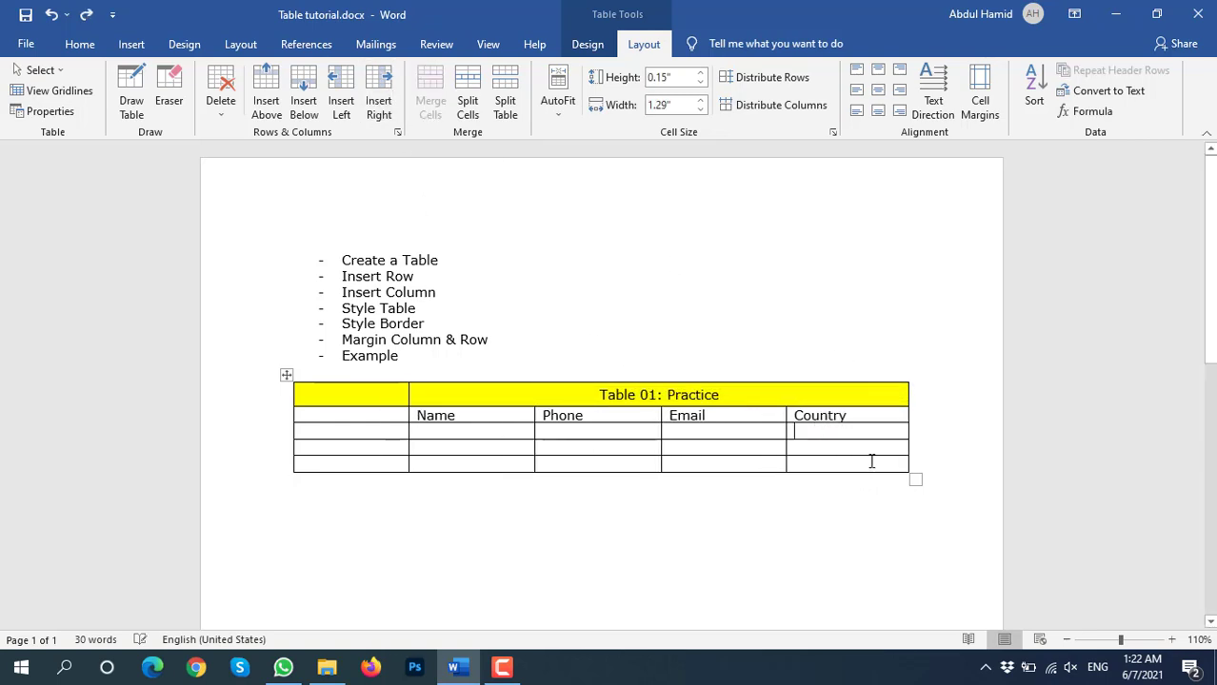
click(404, 432)
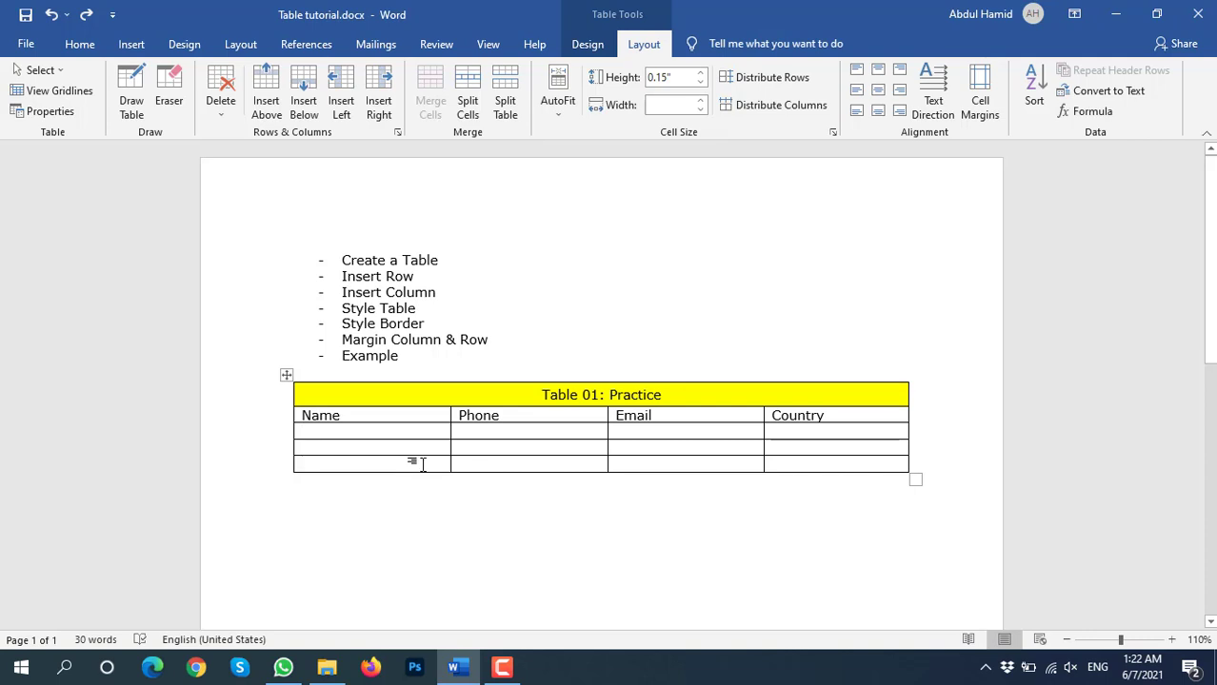
Extend the table with four more empty rows using the bottom-edge + marker and Tab
mouse_move(291, 482)
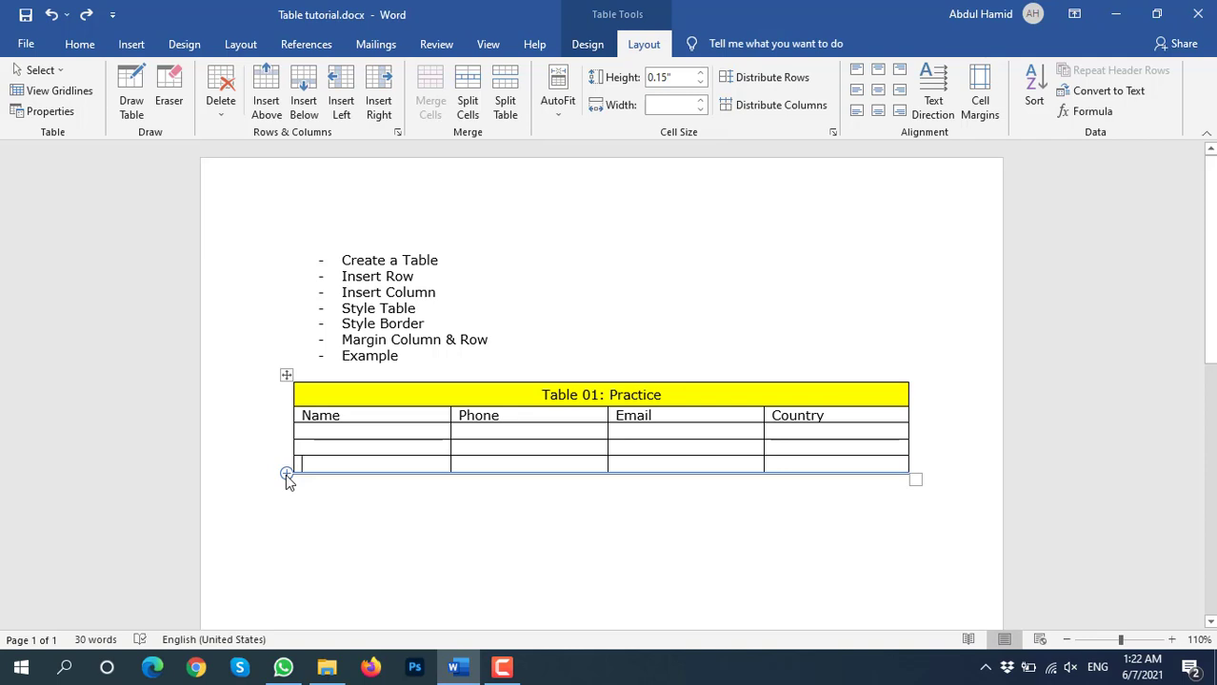
click(285, 474)
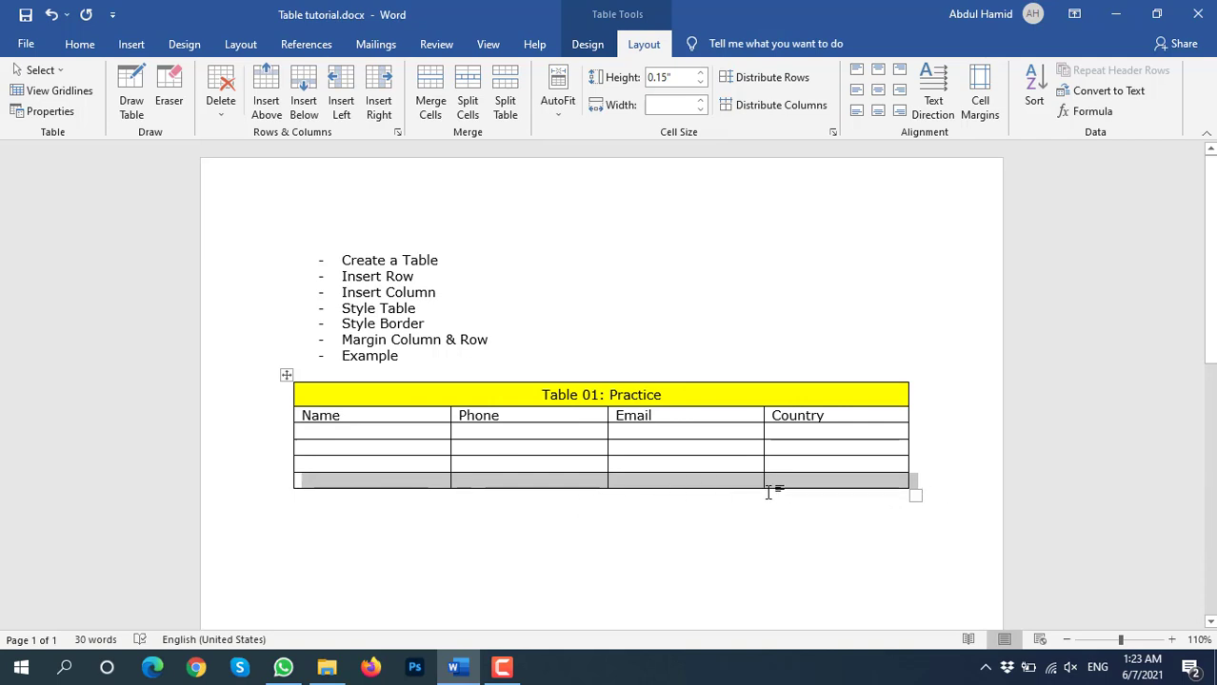
click(480, 487)
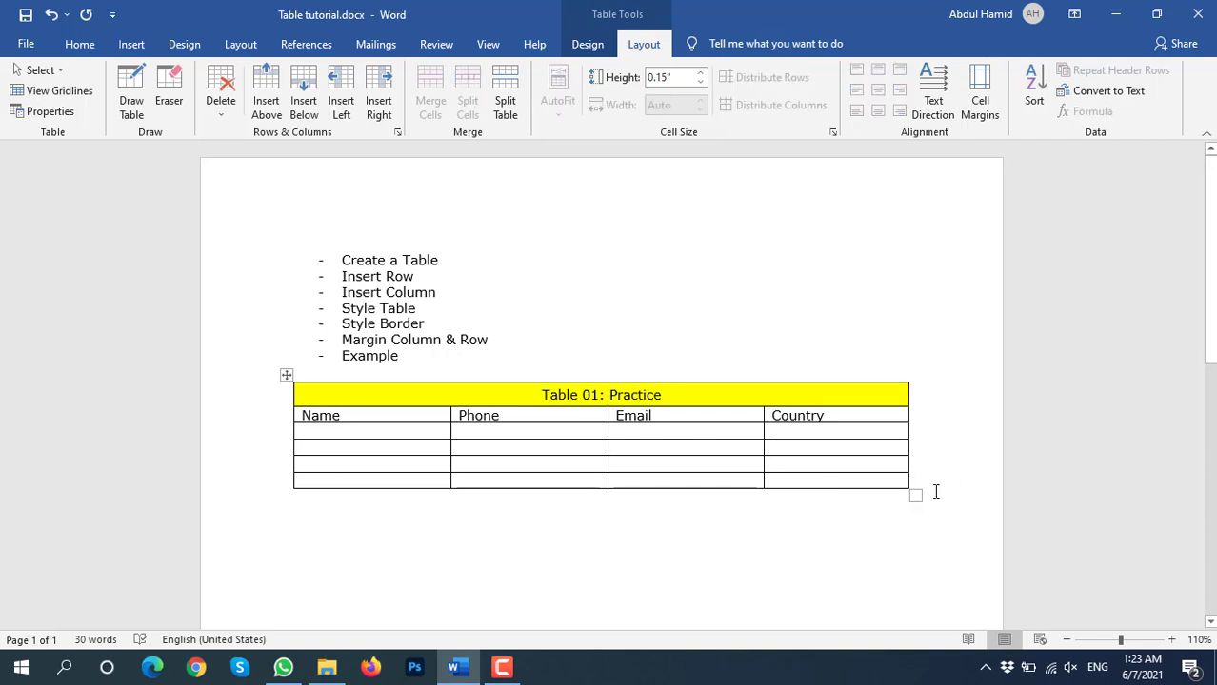
key(Tab)
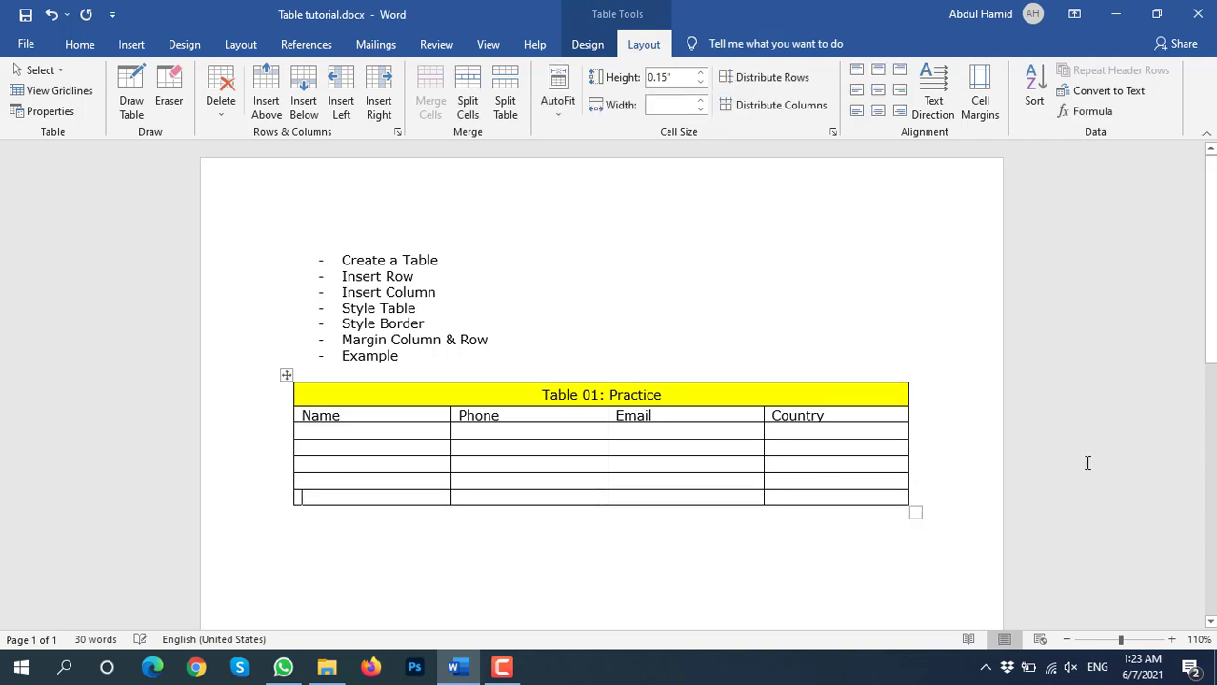
key(Tab)
key(Tab)
key(Tab)
key(Tab)
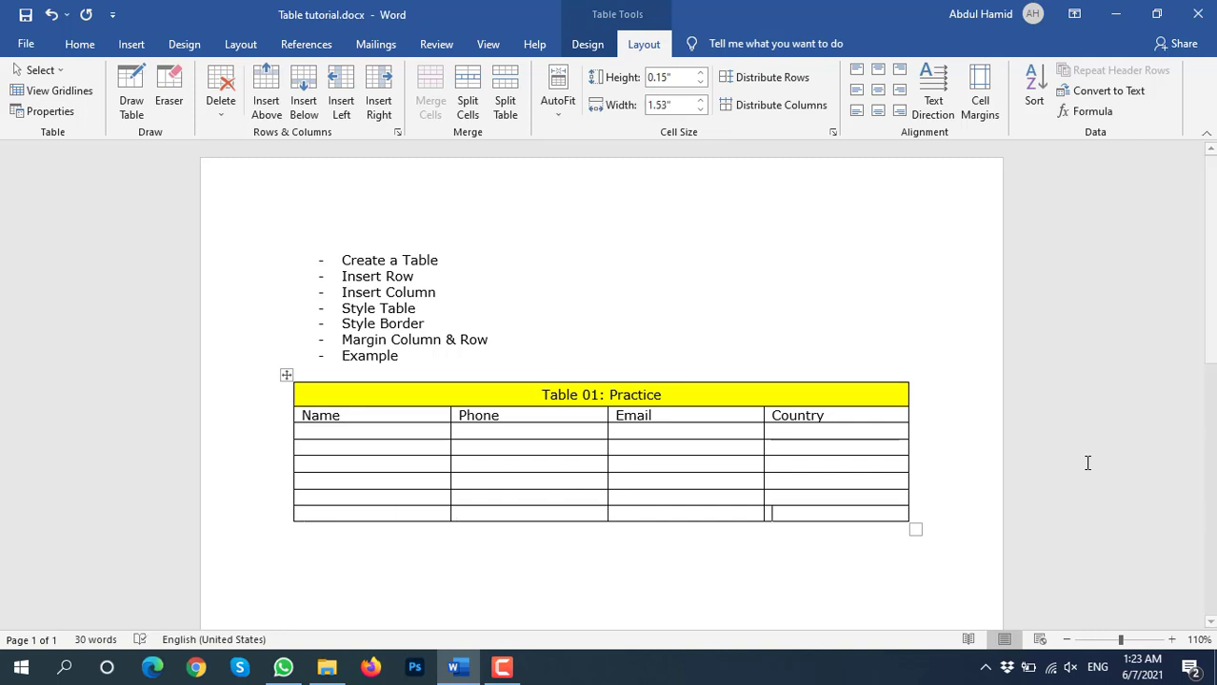
key(Tab)
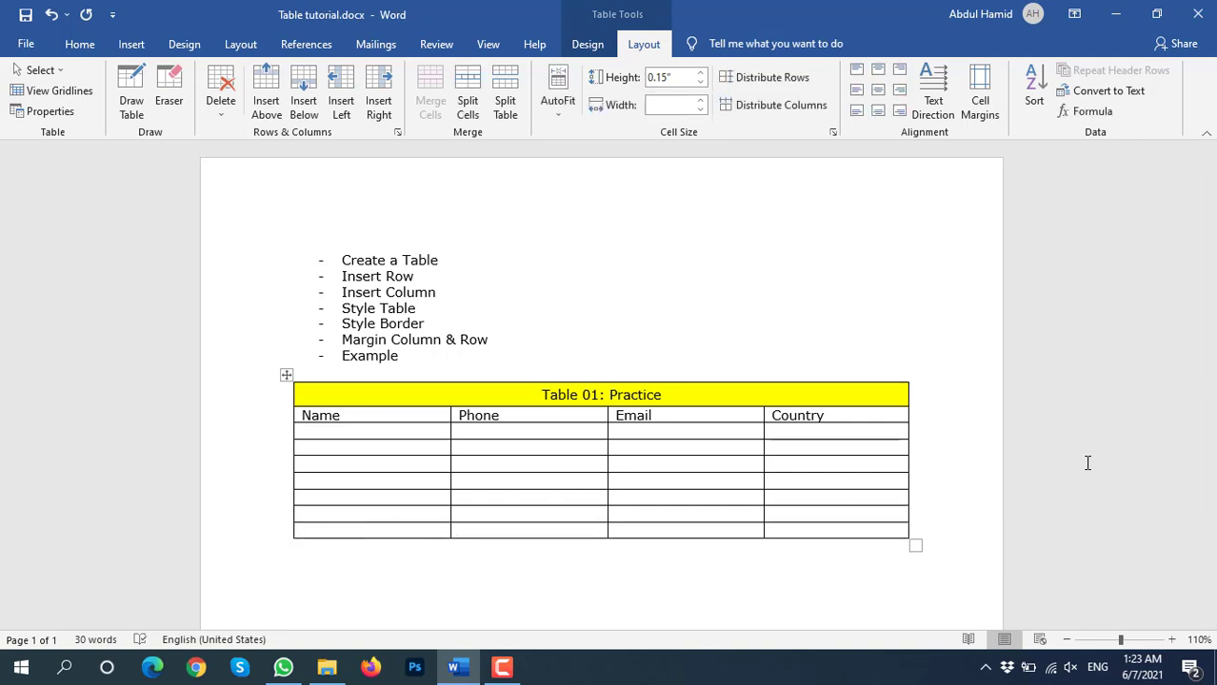
key(Up)
key(Up)
key(Up)
key(Up)
key(Up)
key(Up)
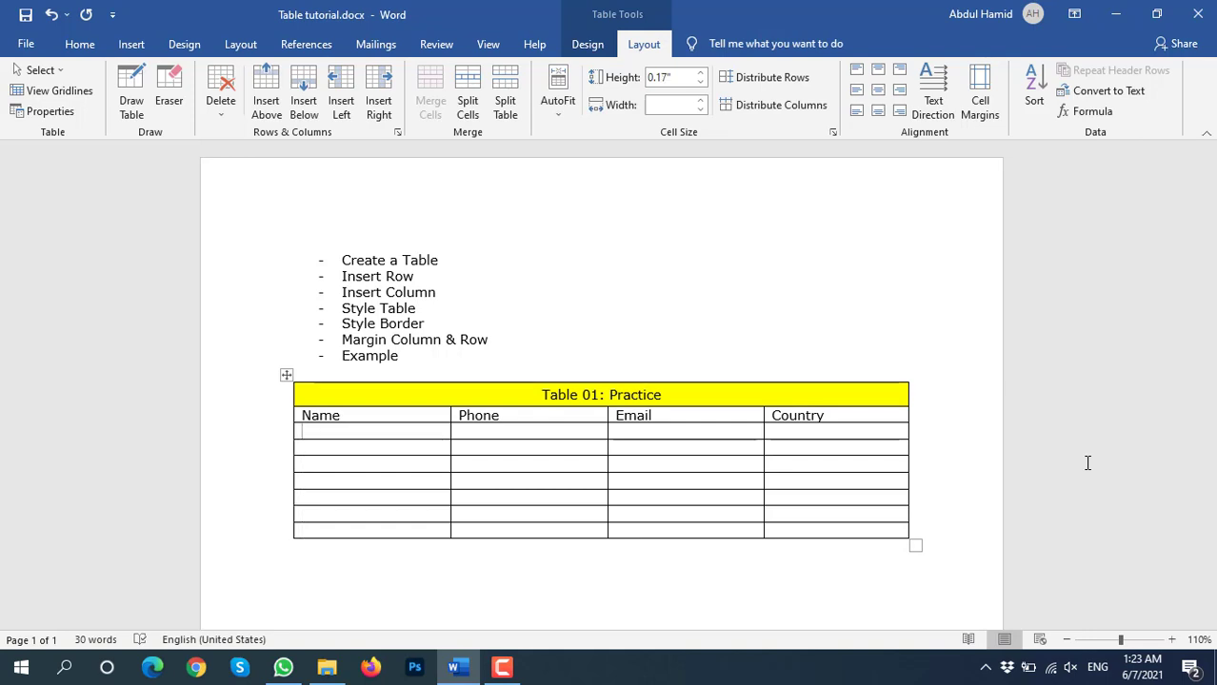
Fill the first data row with a sample name, phone number, e-mail and the country Bangladesh
text(1)
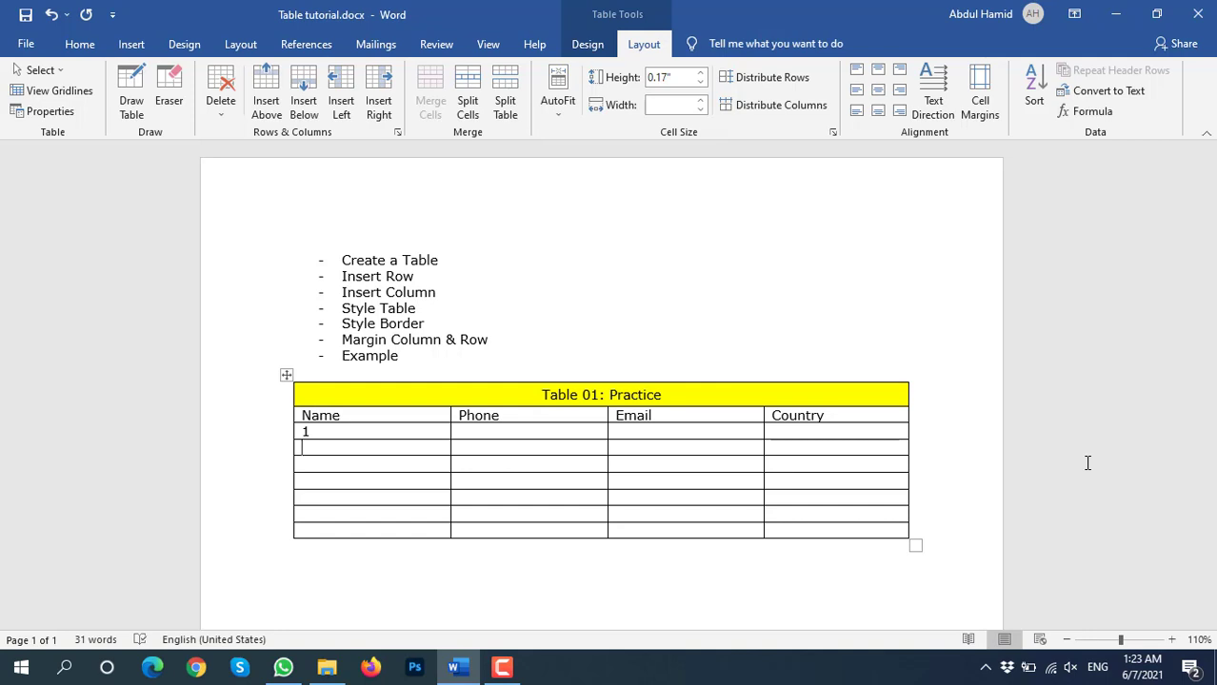
key(shift+Right)
text(Hami)
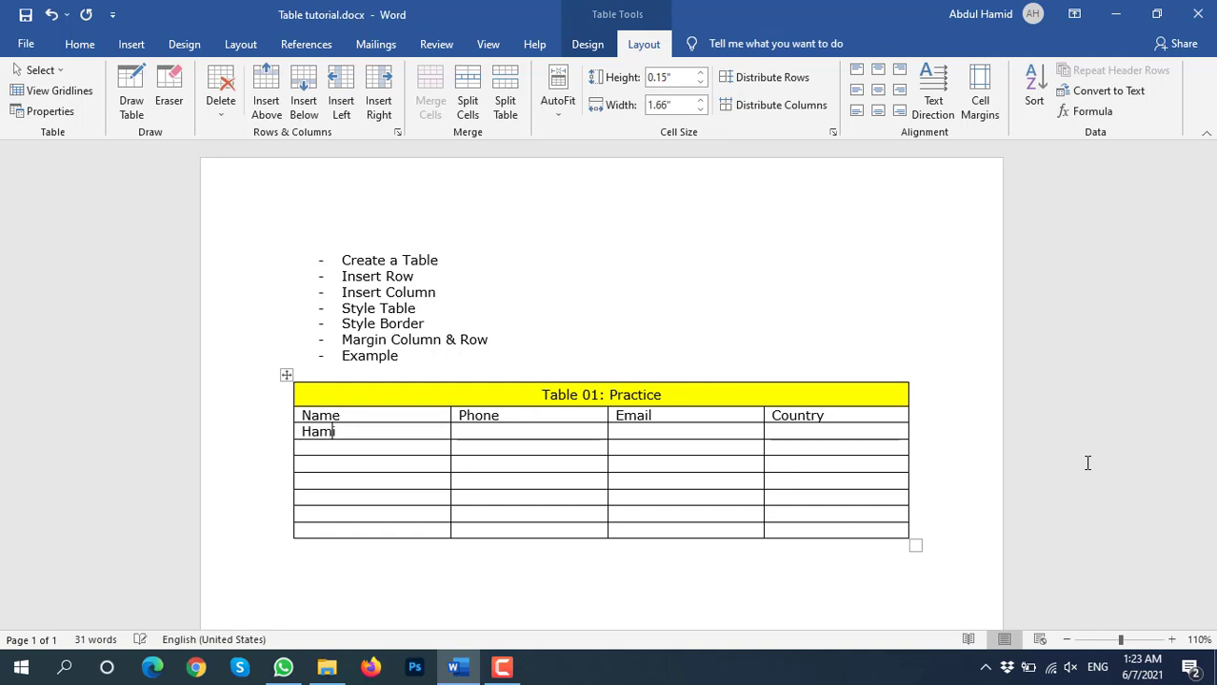
text(dHamid 1)
key(Tab)
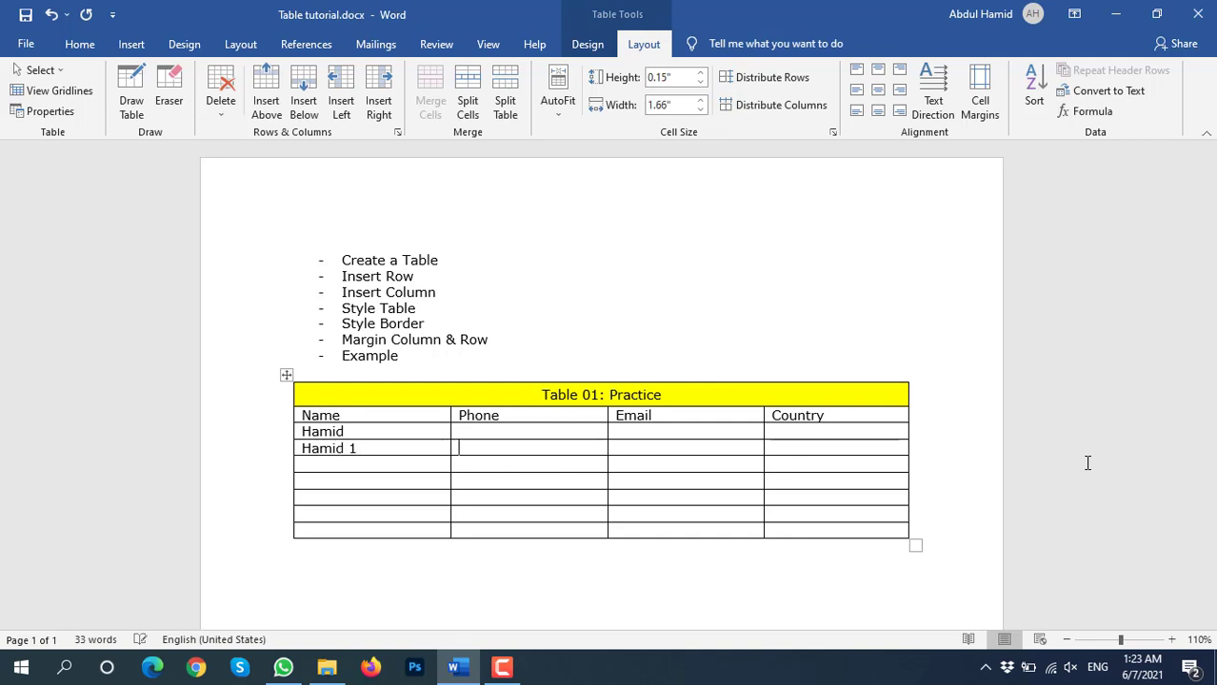
key(Up)
text(12345645)
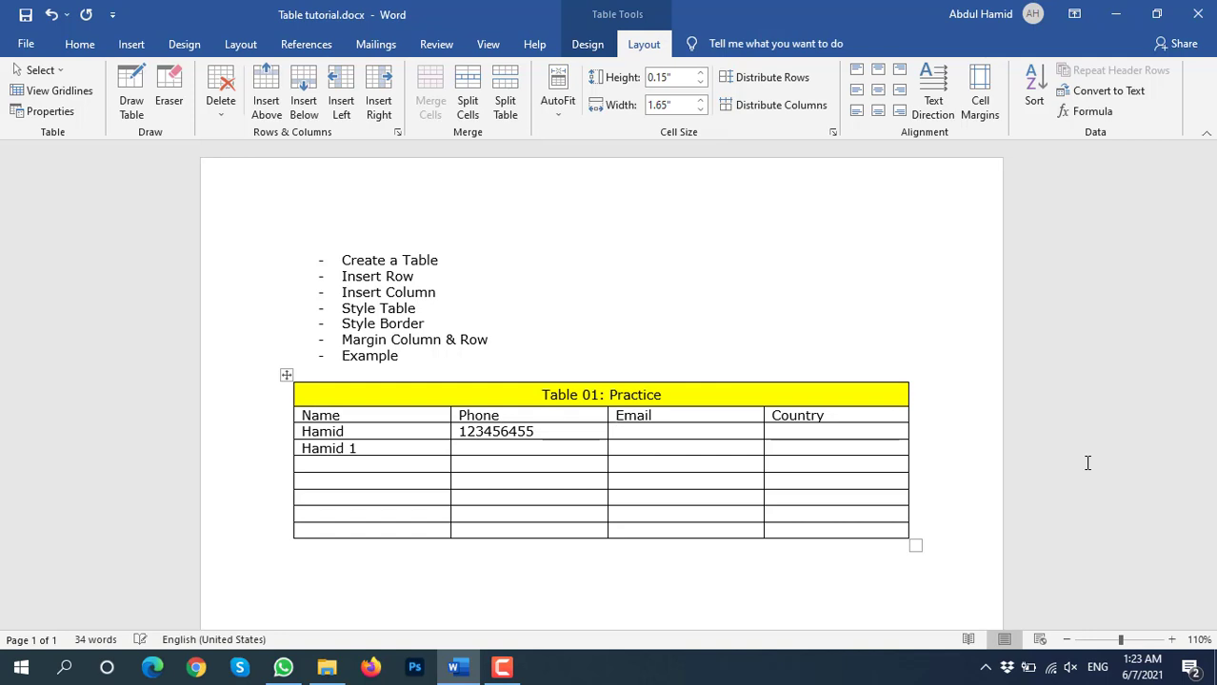
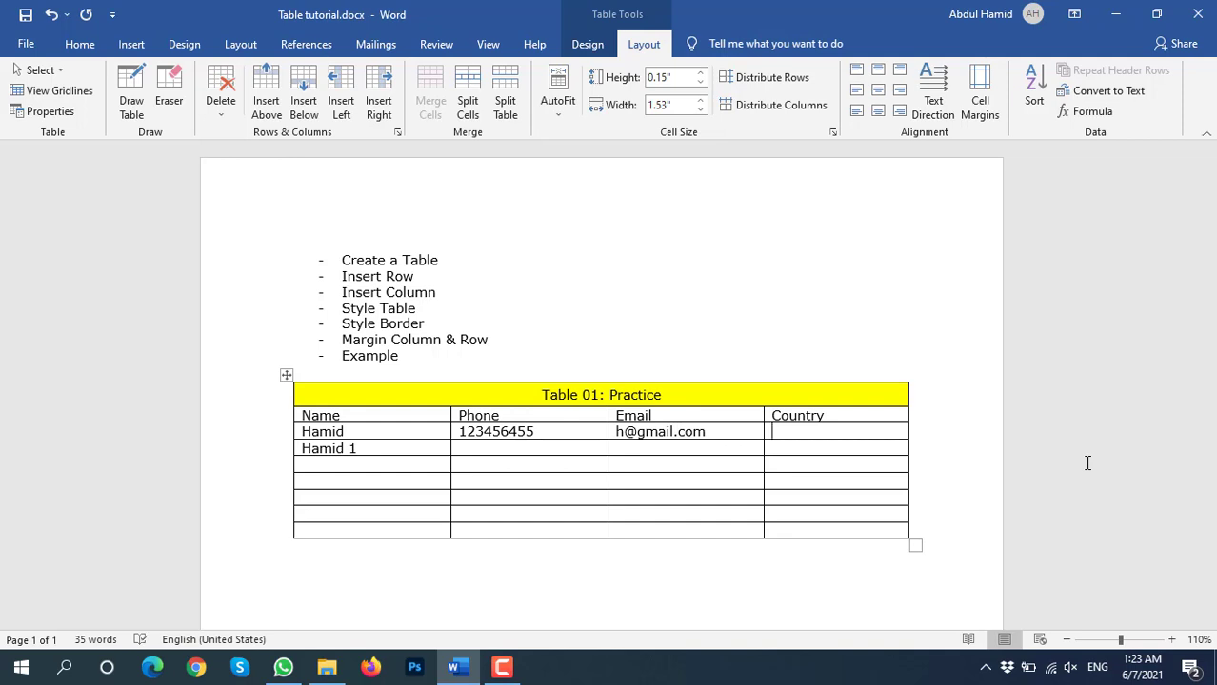
text(Banc)
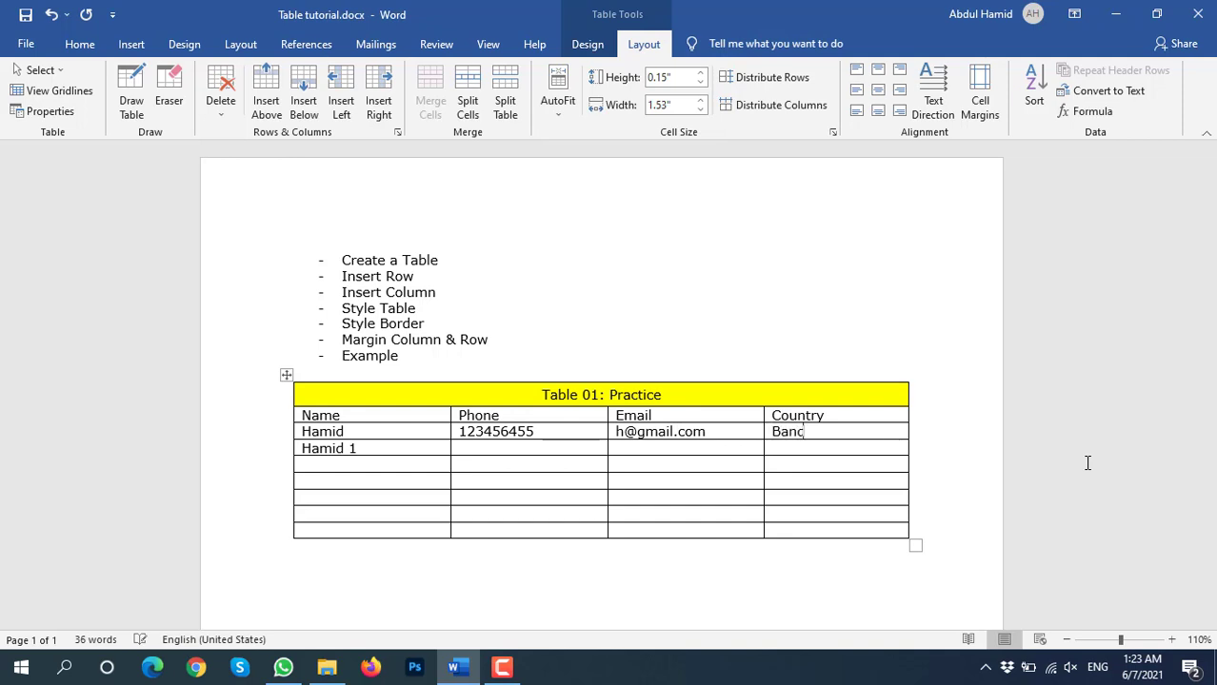
key(BackSpace)
text(gladesh)
Enter a sample phone number and e-mail in the second data row, then select both Country cells
key(Left)
key(Left)
key(Left)
key(Right)
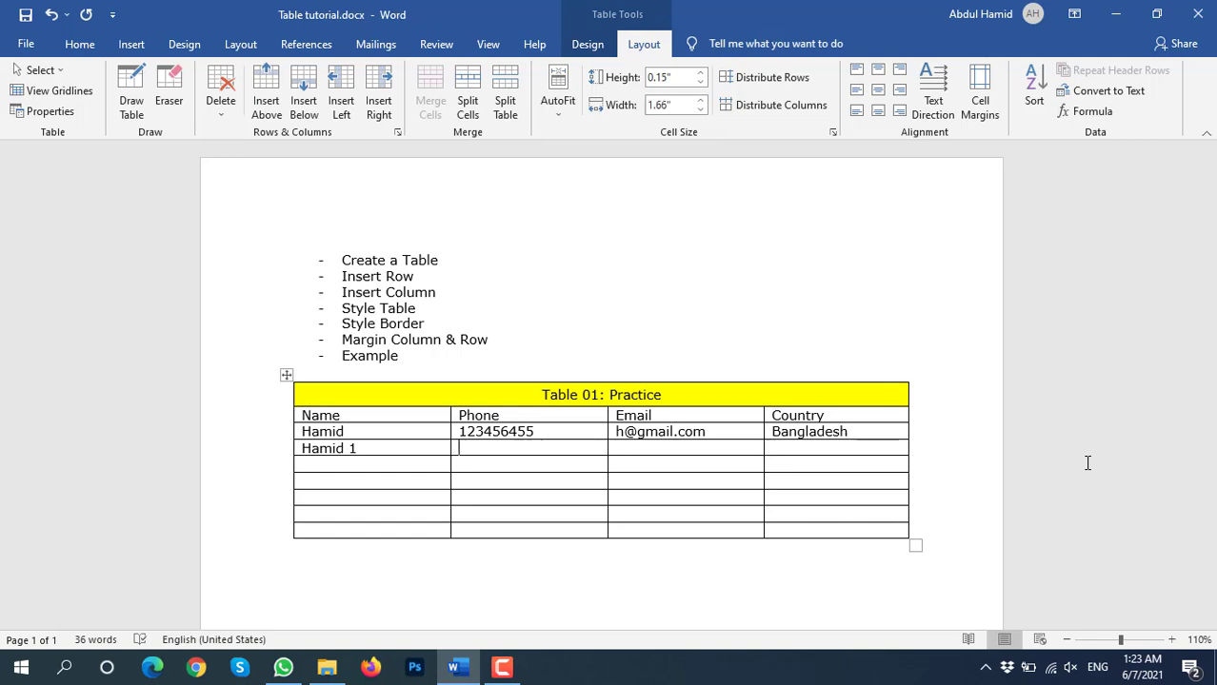
text(152456315)
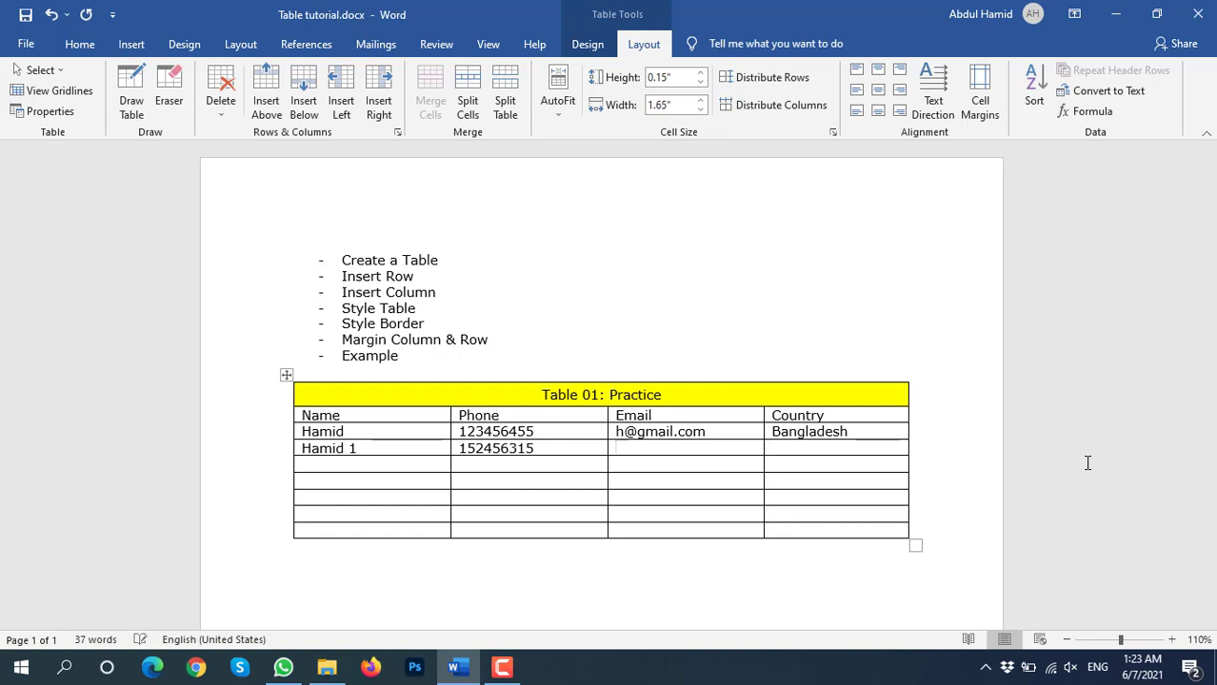
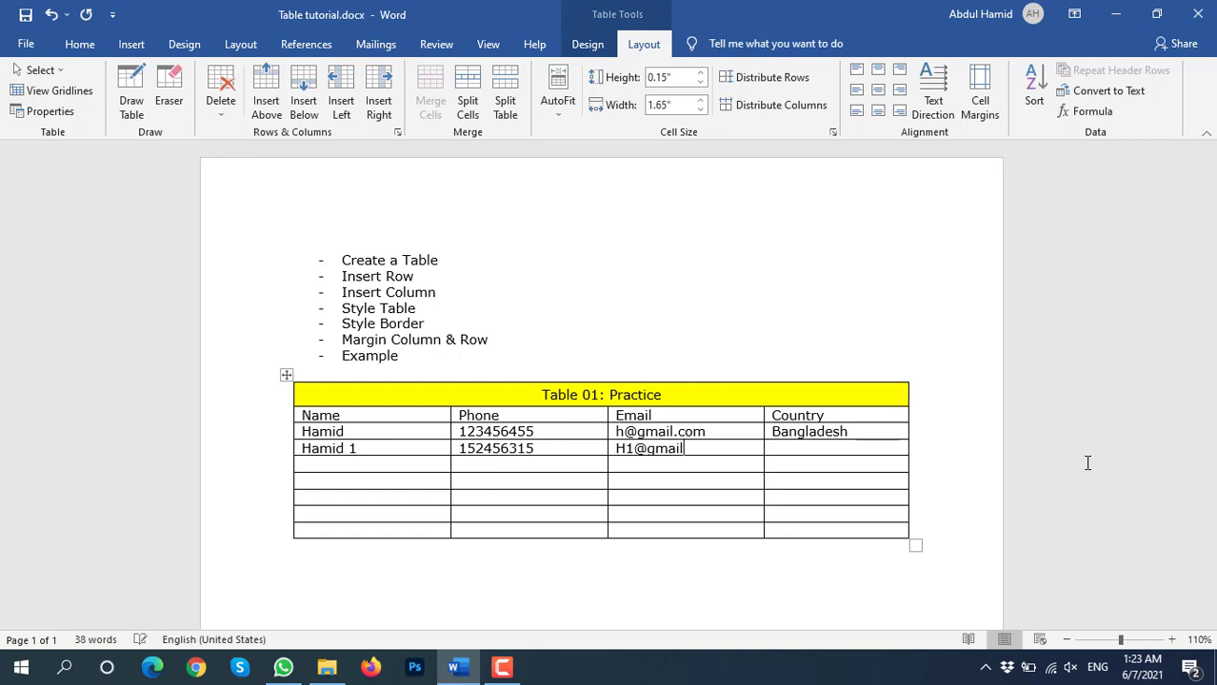
key(Tab)
key(shift+Down)
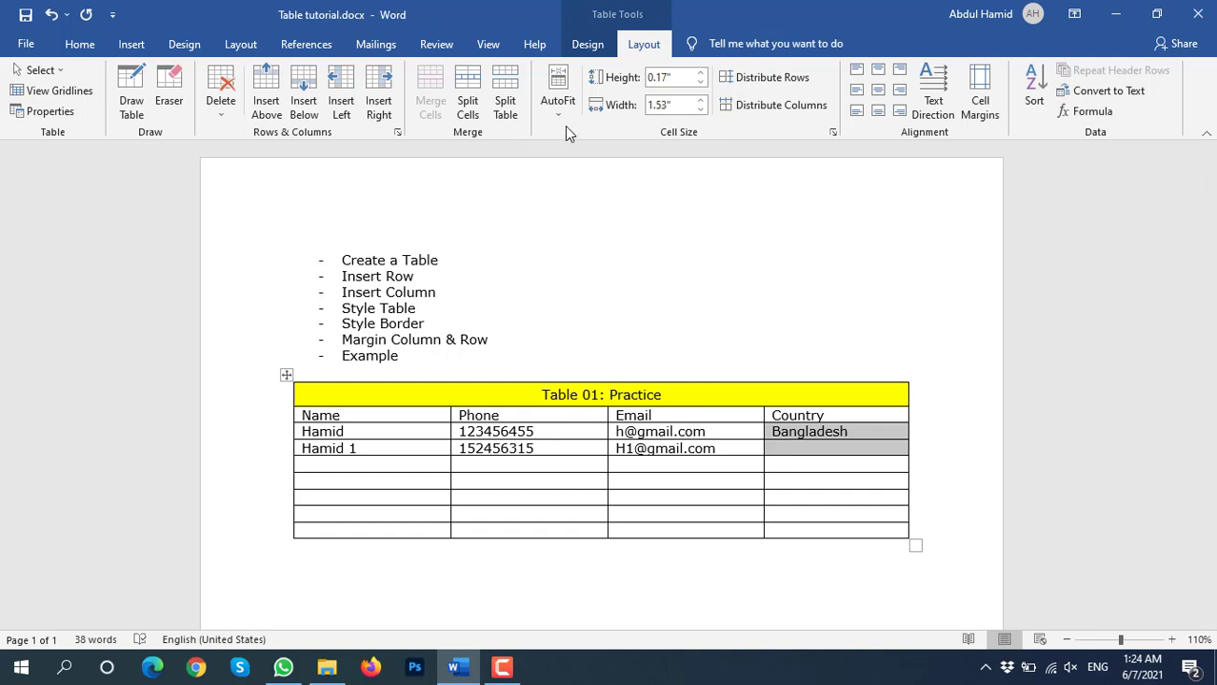
Merge the two data-row Country cells, paste Bangladesh into the merged cell and centre it
click(827, 457)
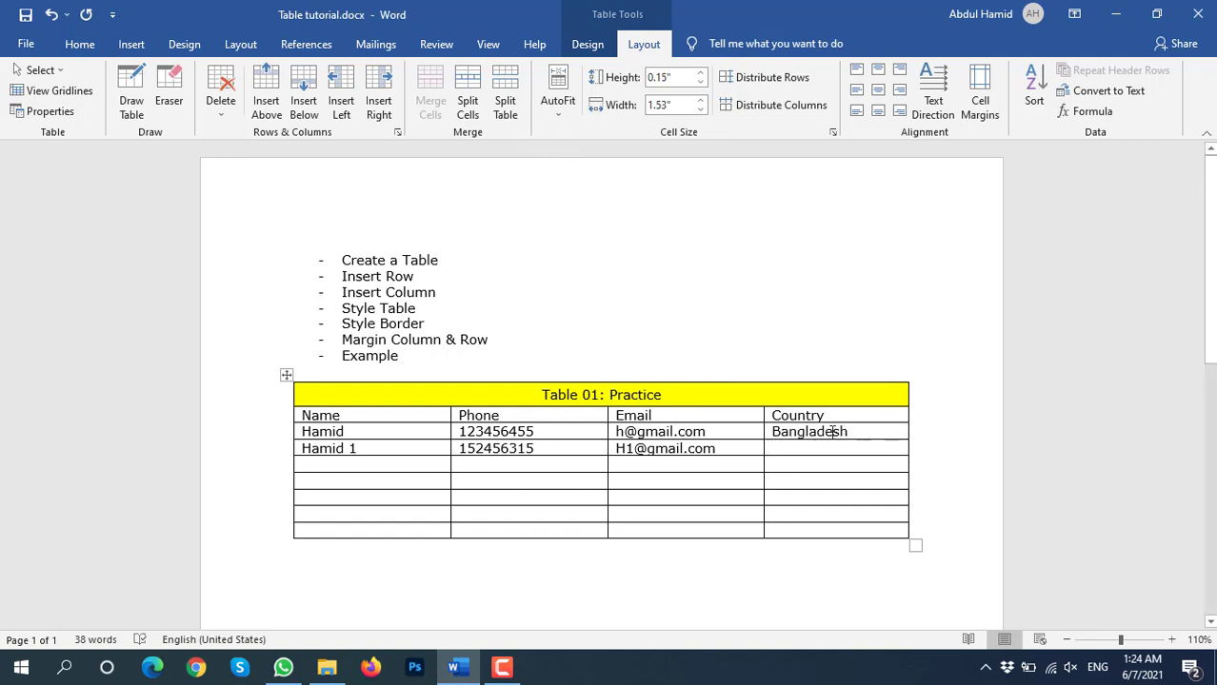
double_click(831, 433)
key(ctrl+c)
drag(830, 433, 828, 447)
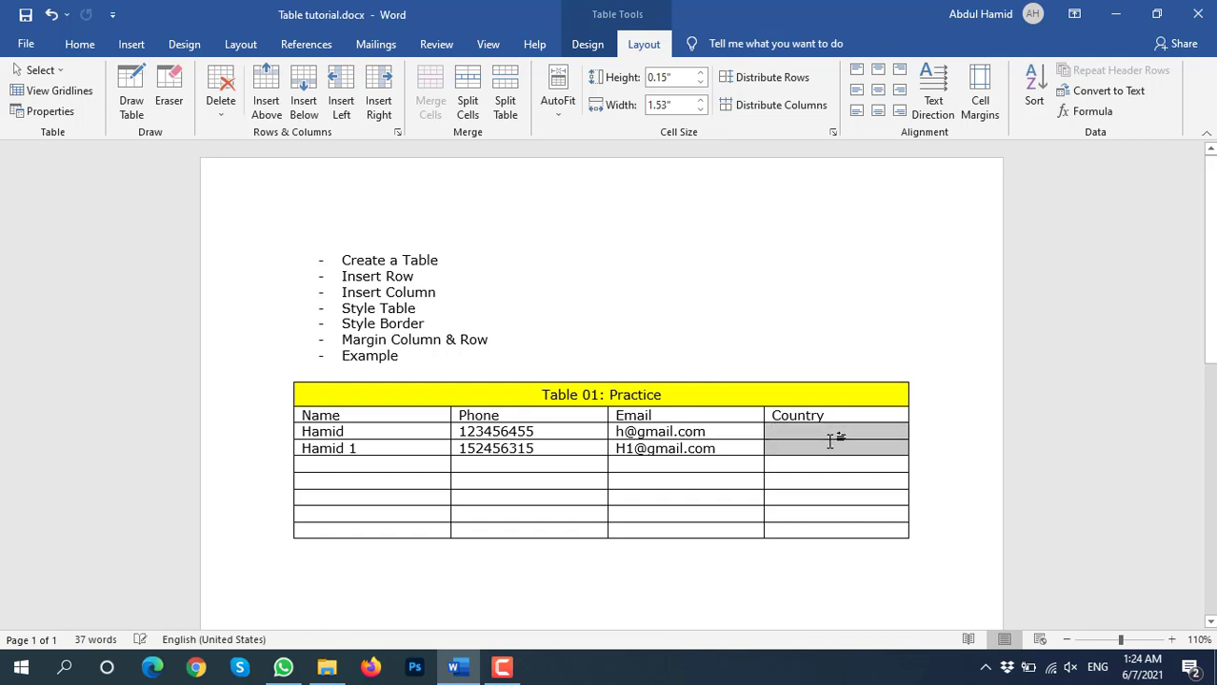
click(430, 105)
click(828, 441)
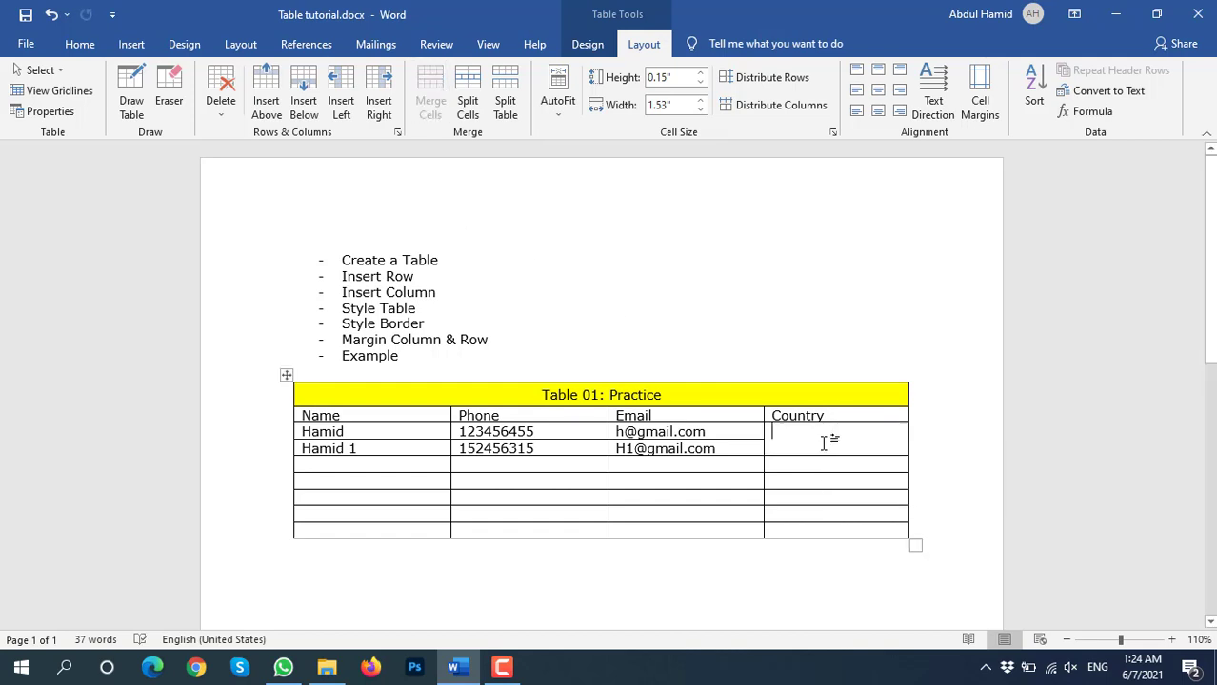
key(ctrl+v)
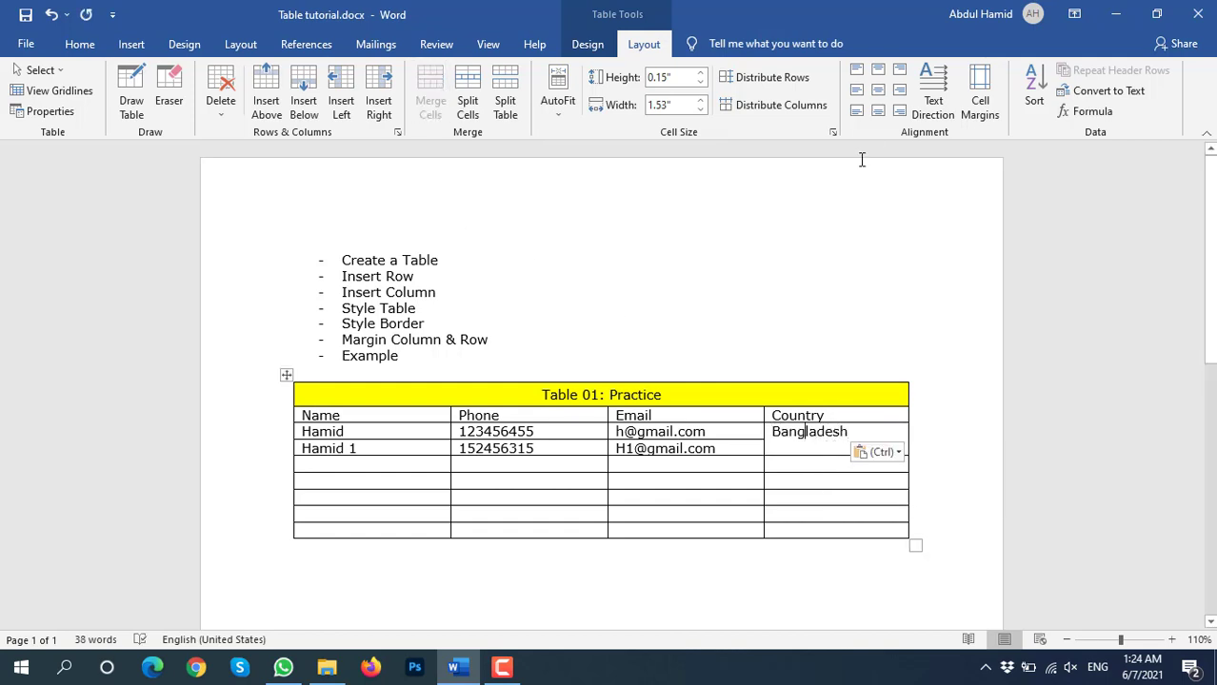
click(878, 89)
click(790, 439)
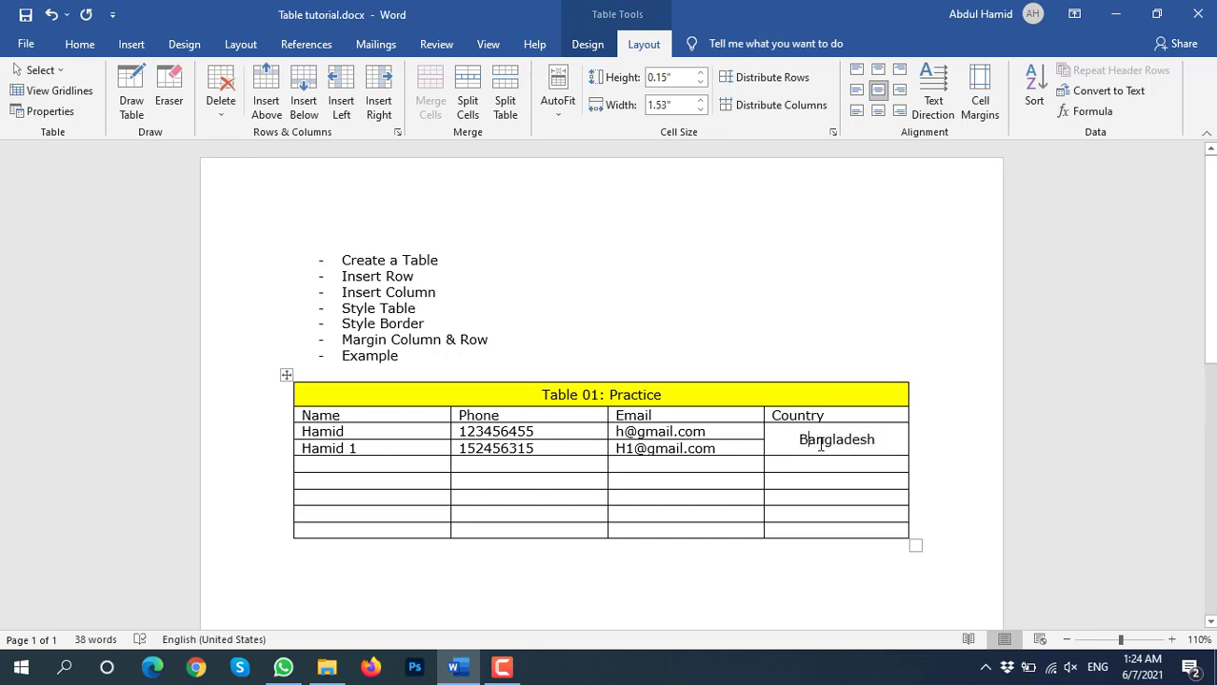
click(362, 483)
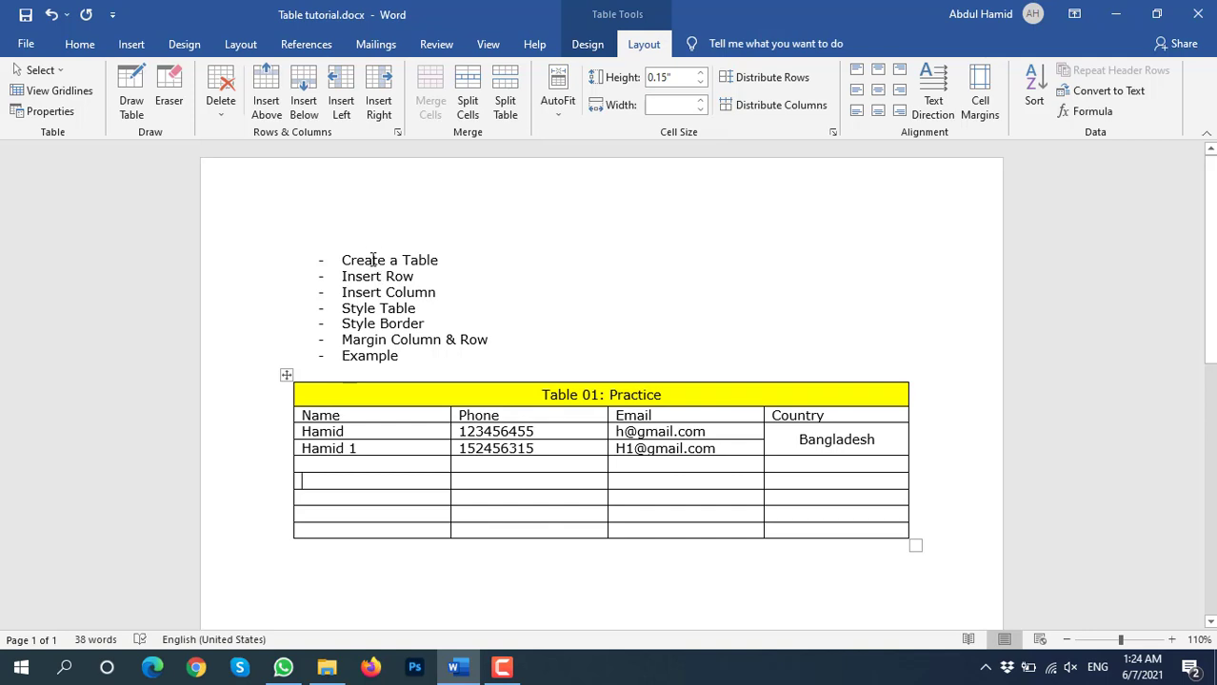
Select lines of the task list and the 'Table 01: Practice' title text
drag(373, 259, 500, 254)
drag(343, 277, 435, 314)
click(435, 313)
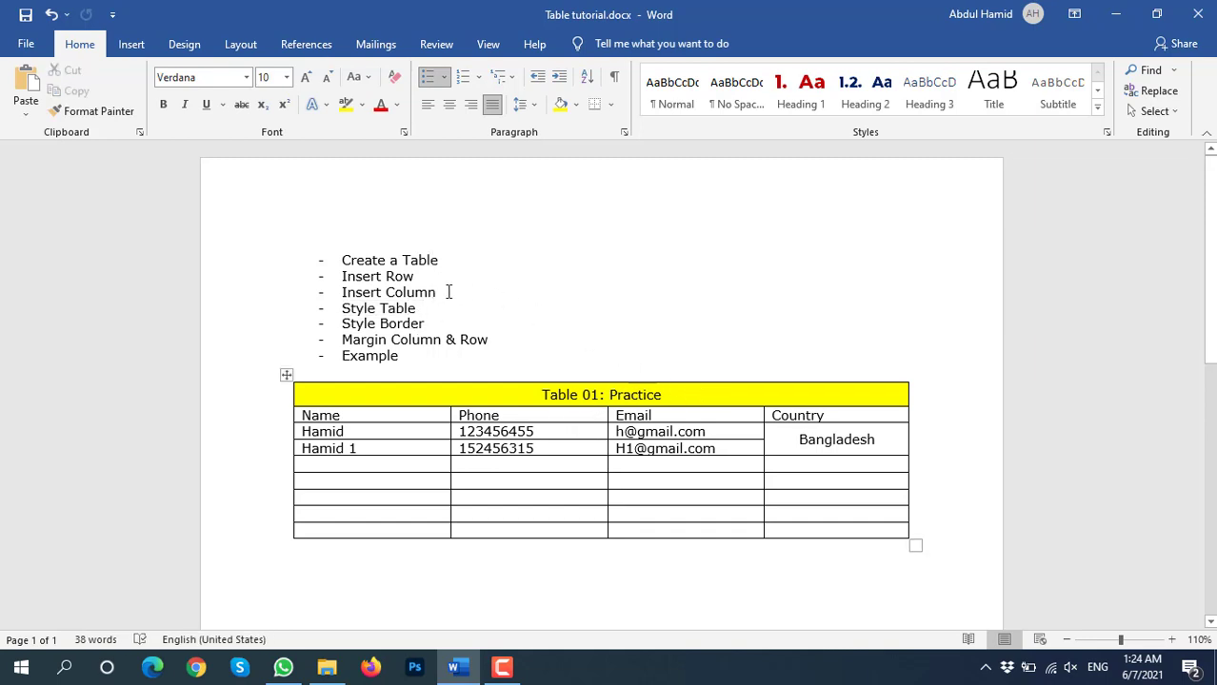
drag(341, 324, 431, 325)
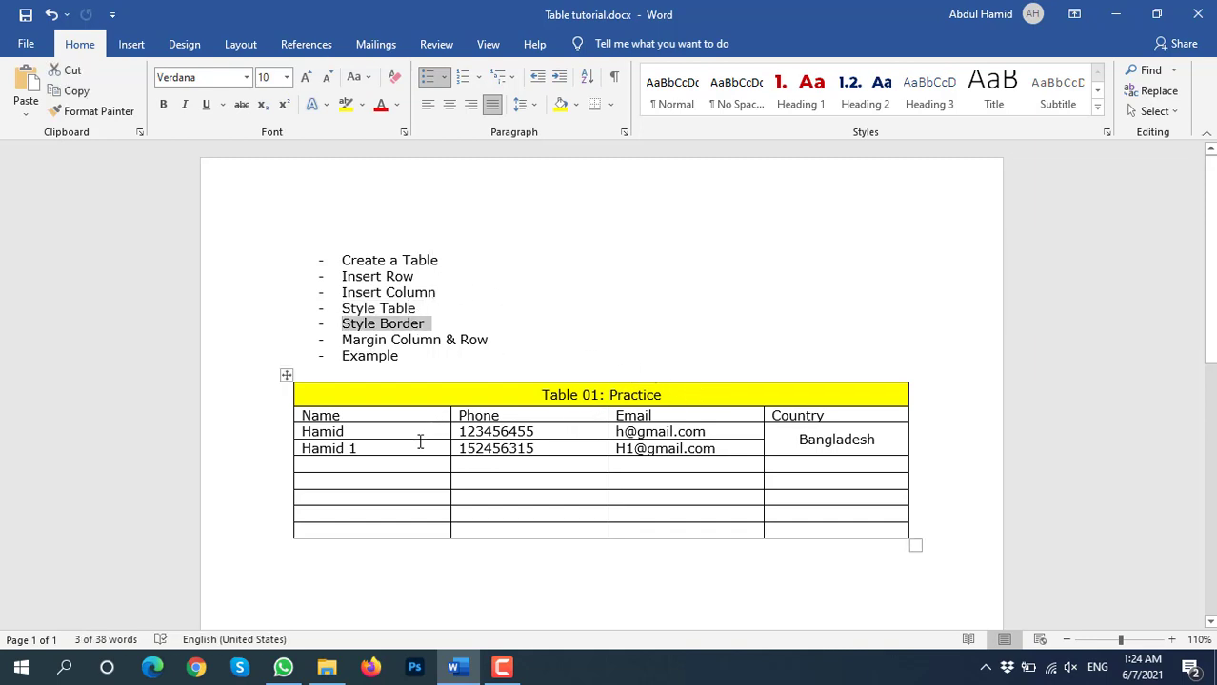
click(390, 337)
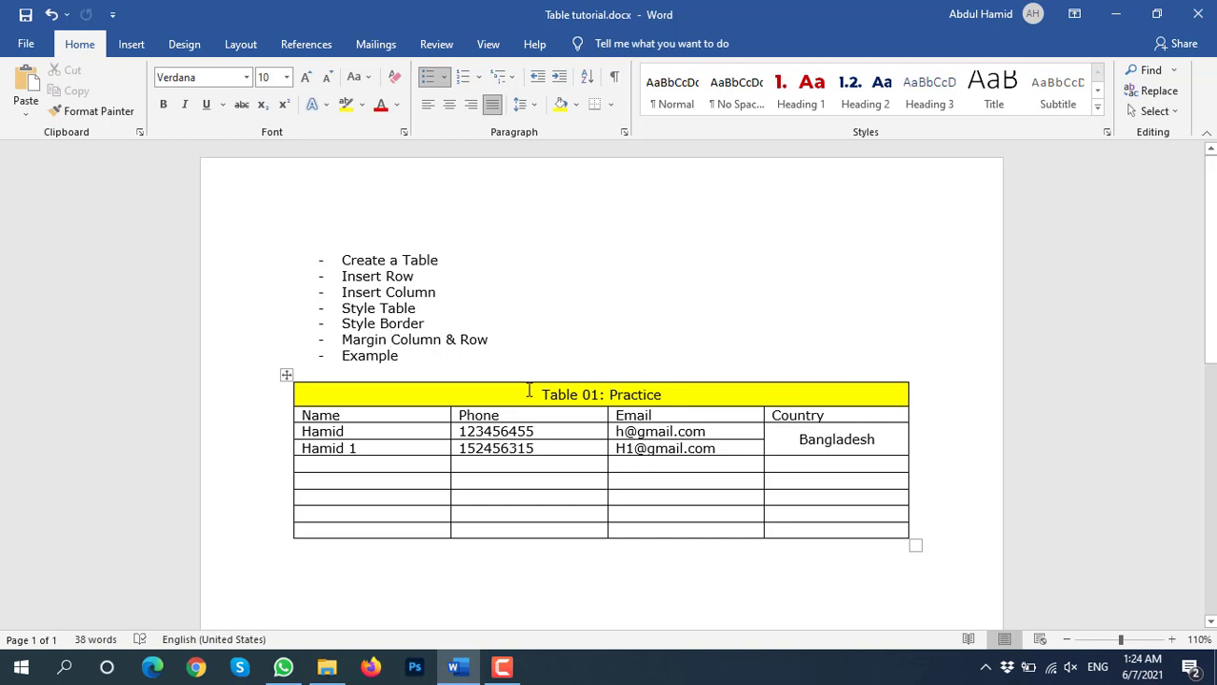
drag(528, 392, 787, 385)
Merge three empty Name cells into one tall cell, and three empty Email cells likewise
click(371, 499)
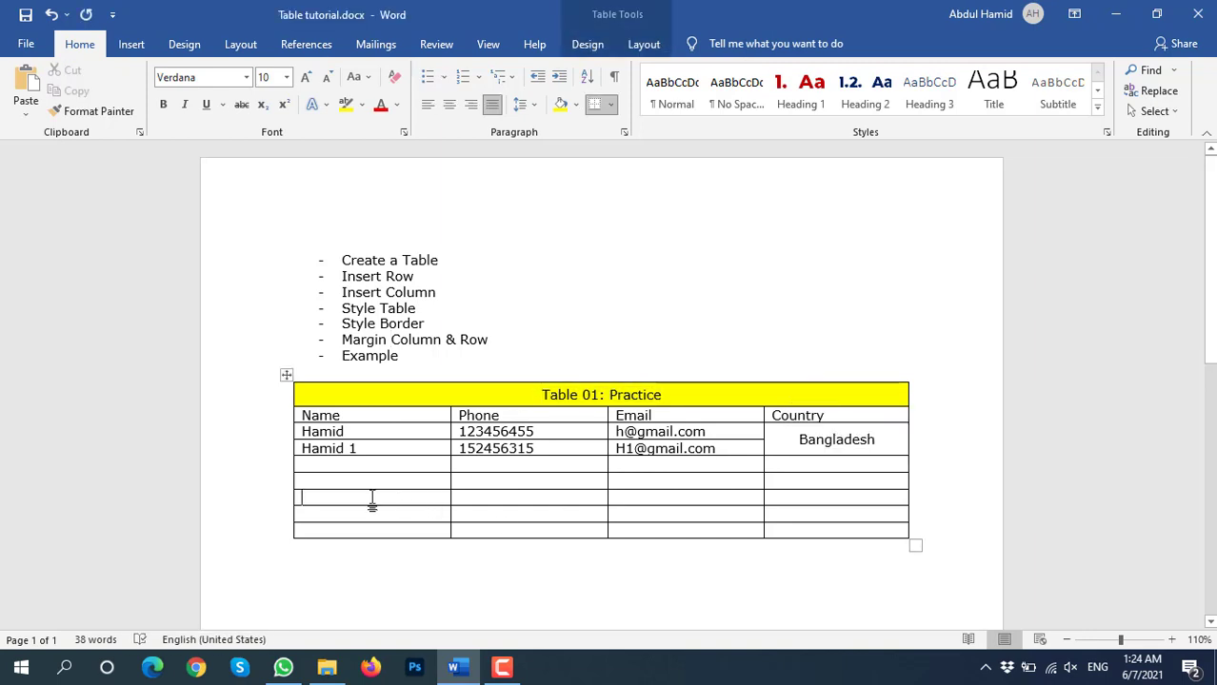
drag(364, 478, 364, 512)
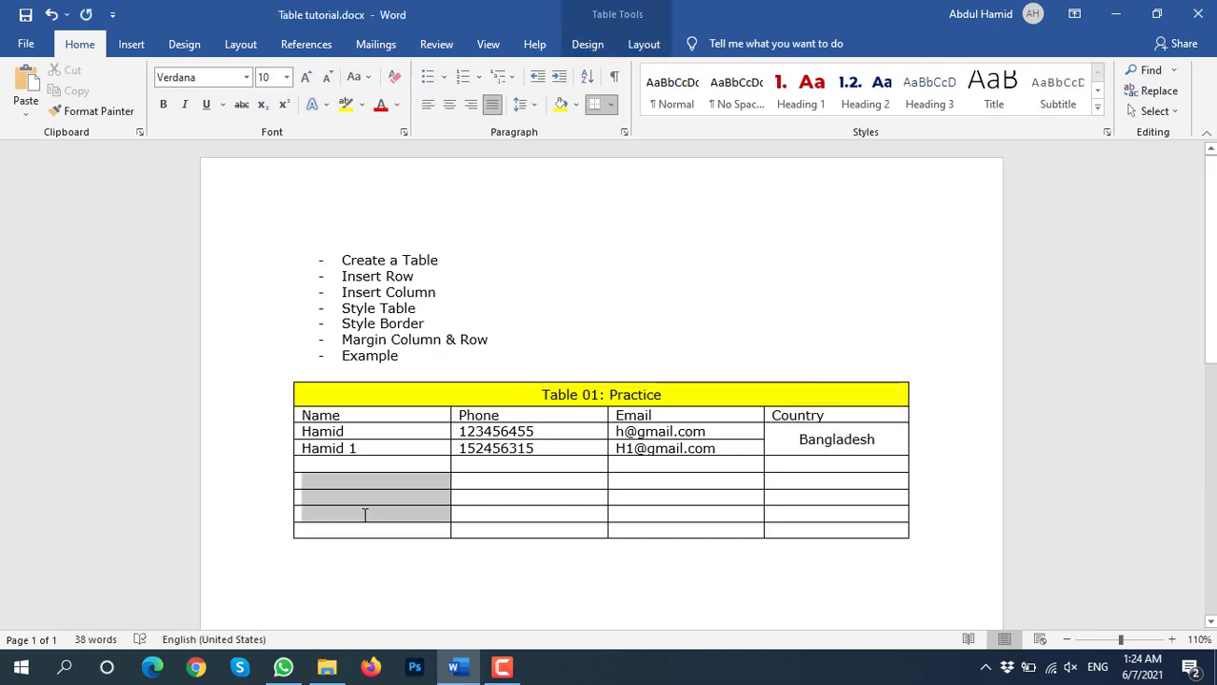
click(644, 44)
click(430, 100)
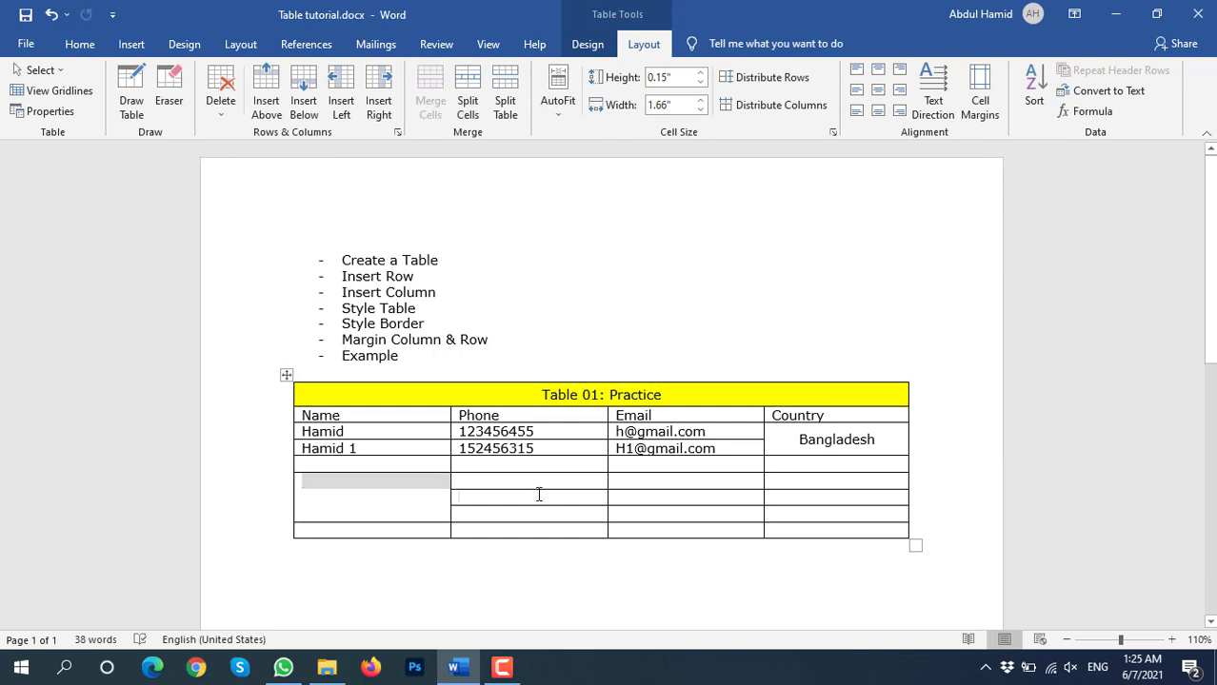
drag(689, 481, 690, 510)
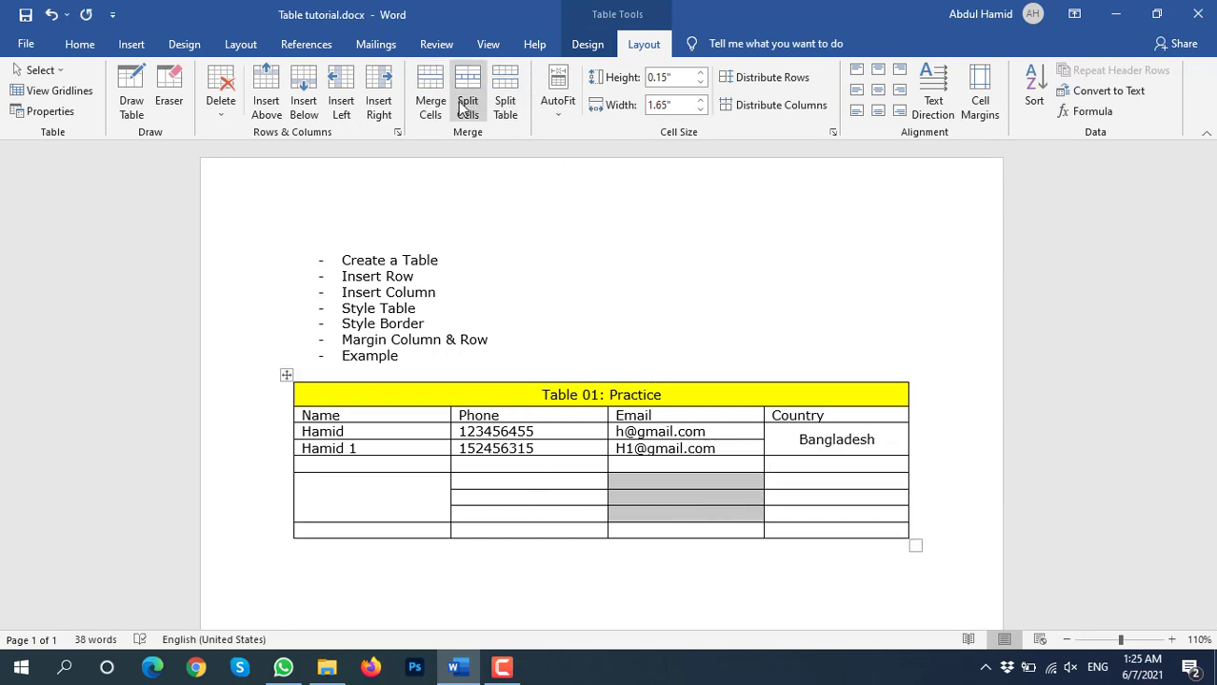
click(433, 93)
click(830, 512)
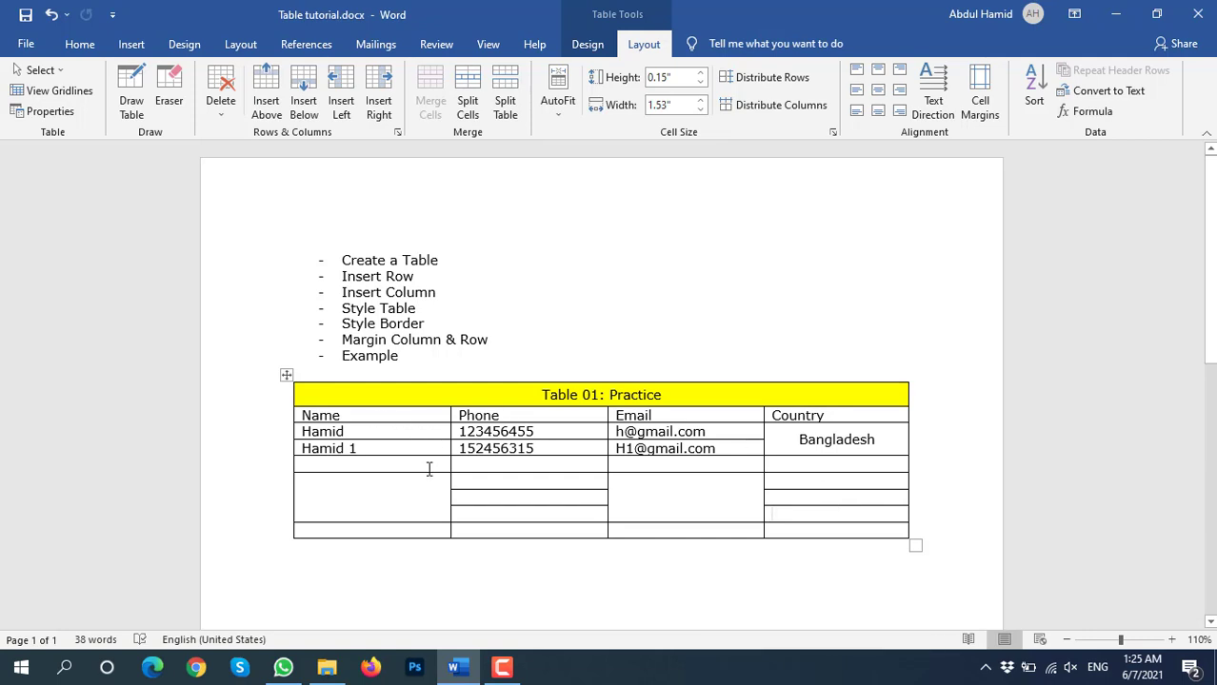
click(380, 487)
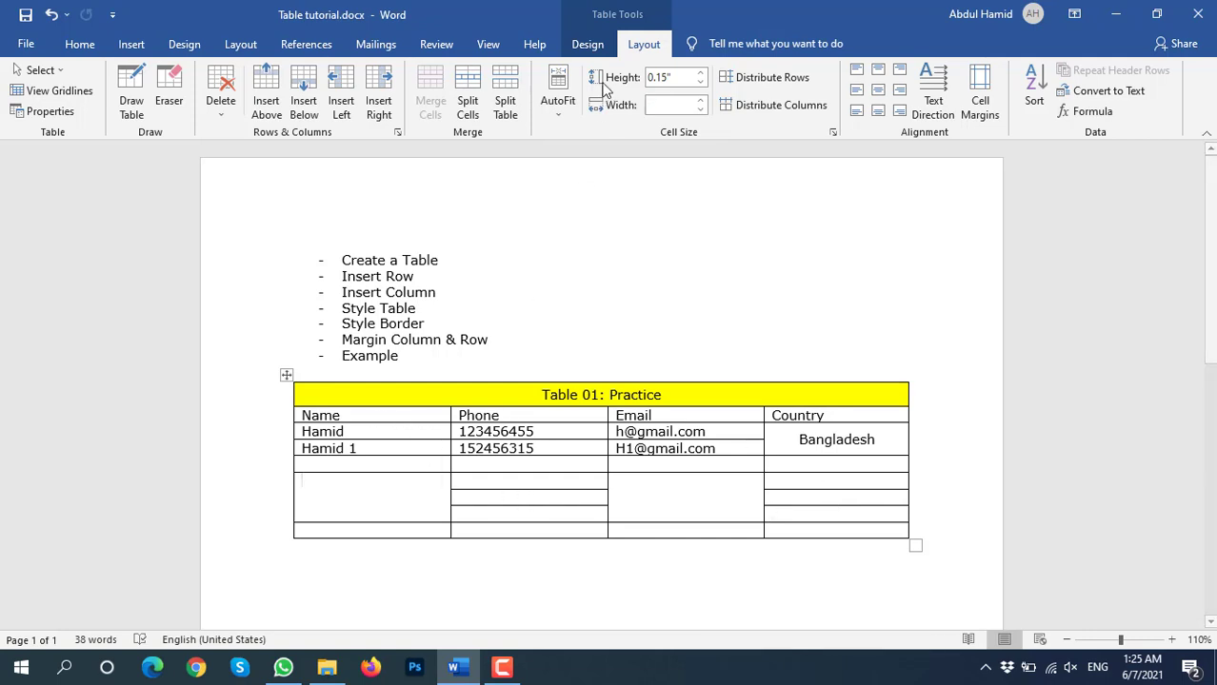
click(588, 43)
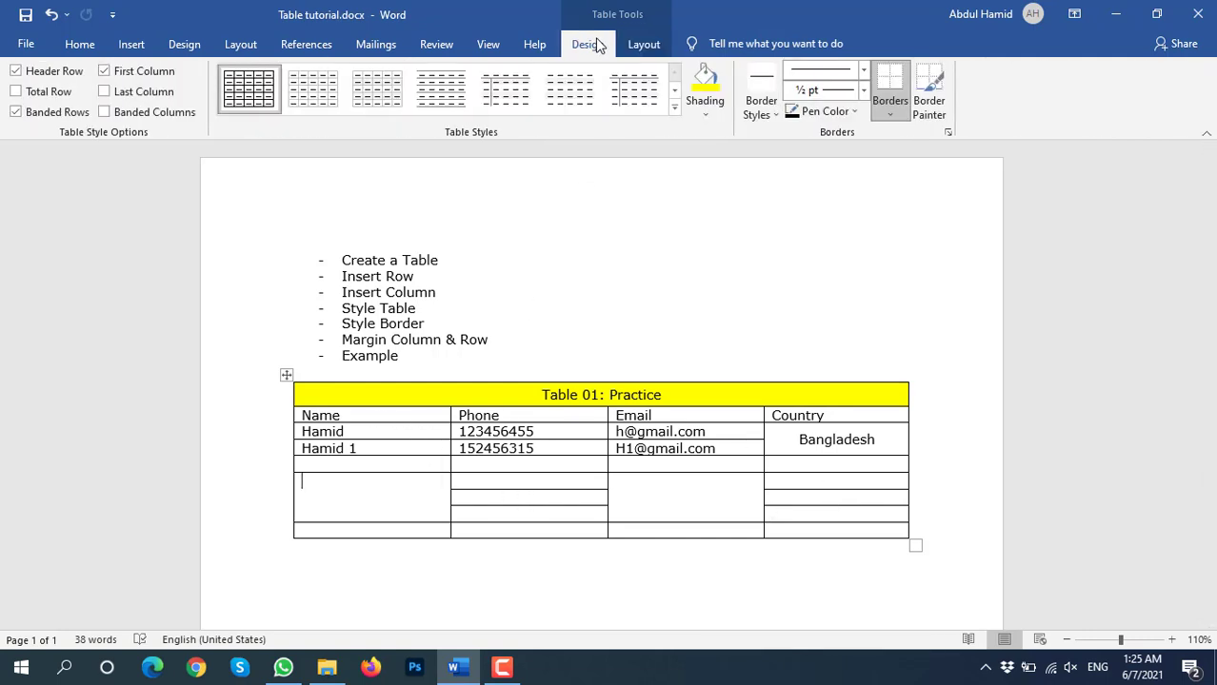
Choose the blue double-line border style and paint the table's top edge and the title row's bottom
click(762, 108)
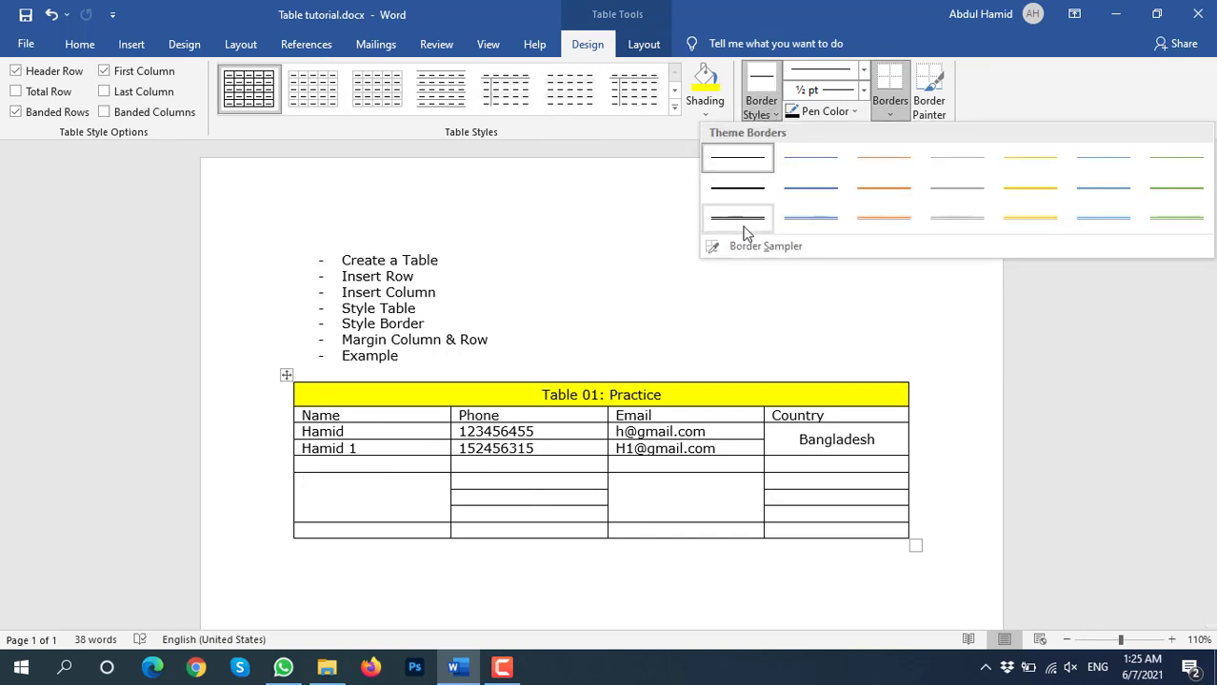
click(810, 218)
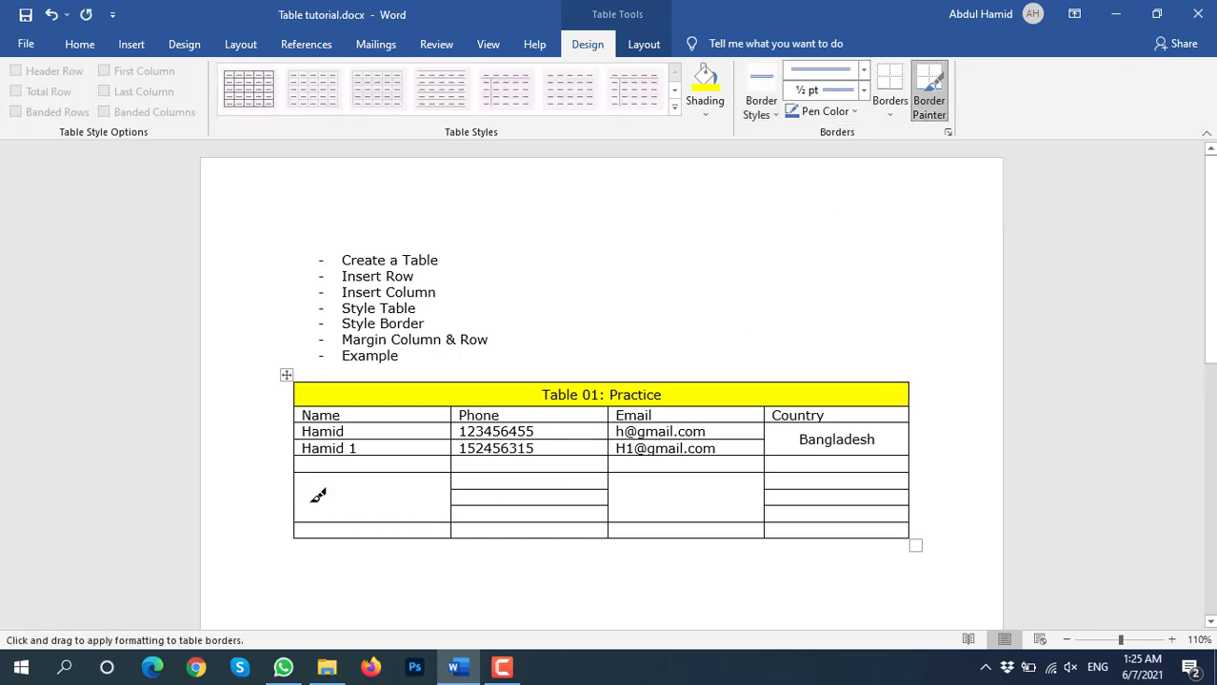
click(309, 384)
drag(309, 381, 738, 374)
drag(316, 407, 678, 397)
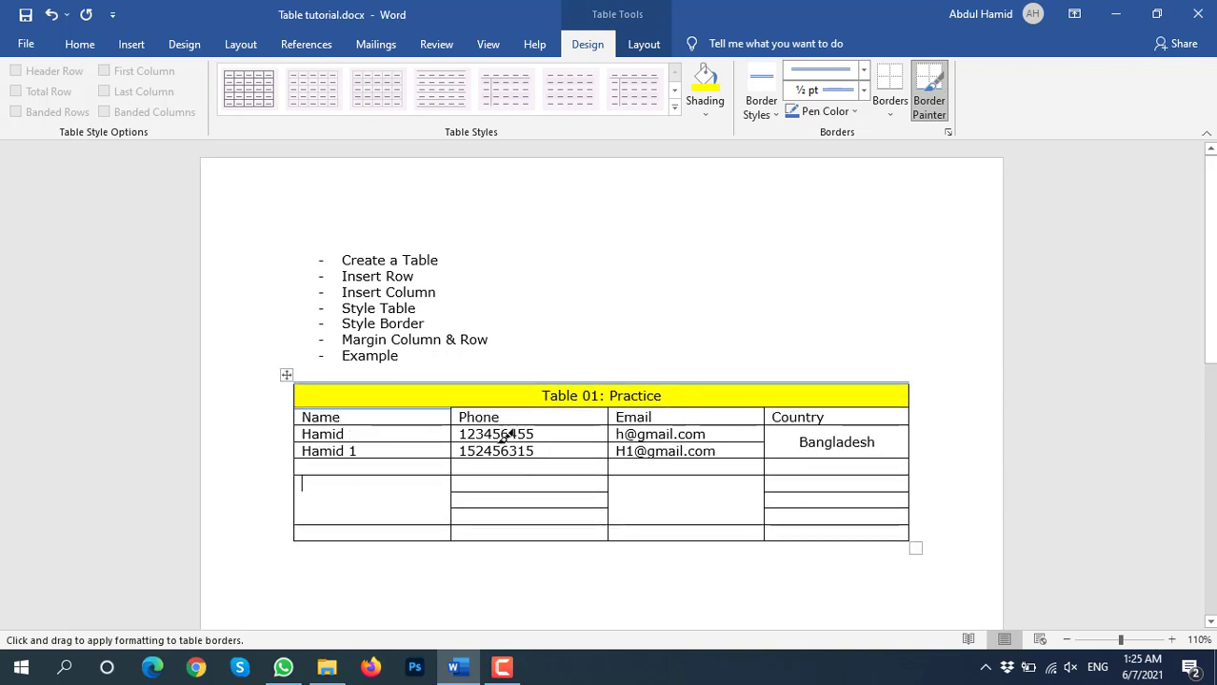
drag(465, 397, 854, 401)
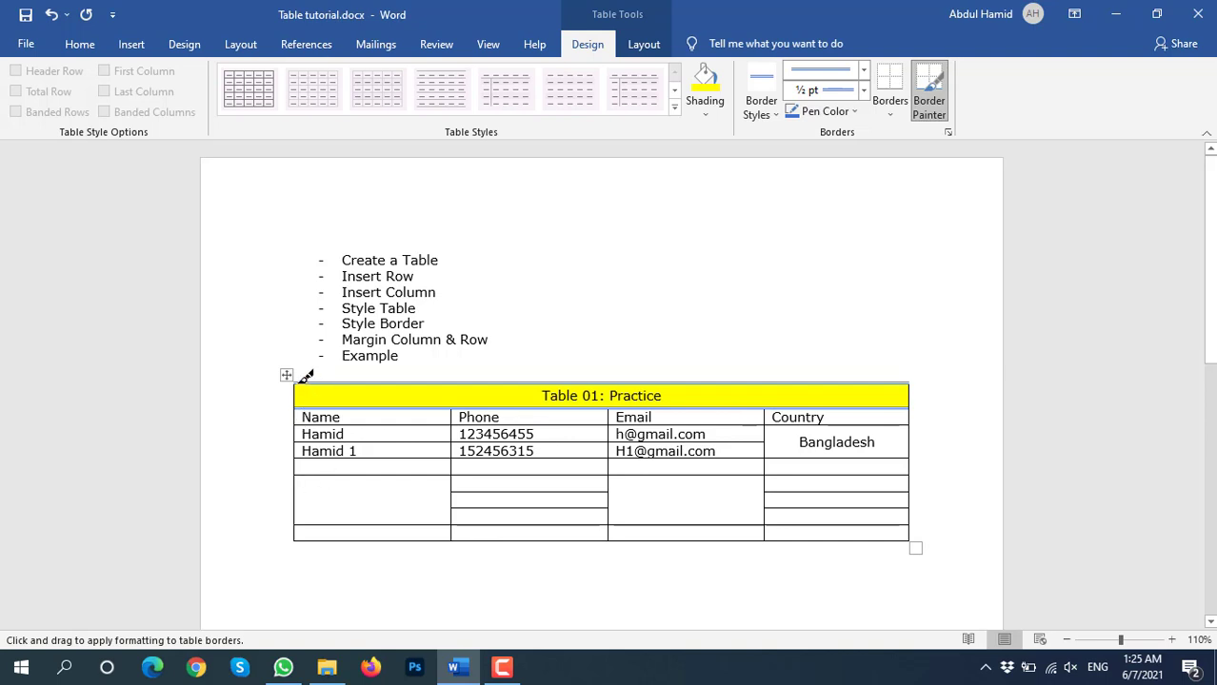
Paint the table's left and right edges and the first column's bottom edge with the blue double line
drag(295, 387, 295, 400)
mouse_move(916, 385)
mouse_down()
mouse_move(927, 494)
mouse_move(916, 539)
mouse_up()
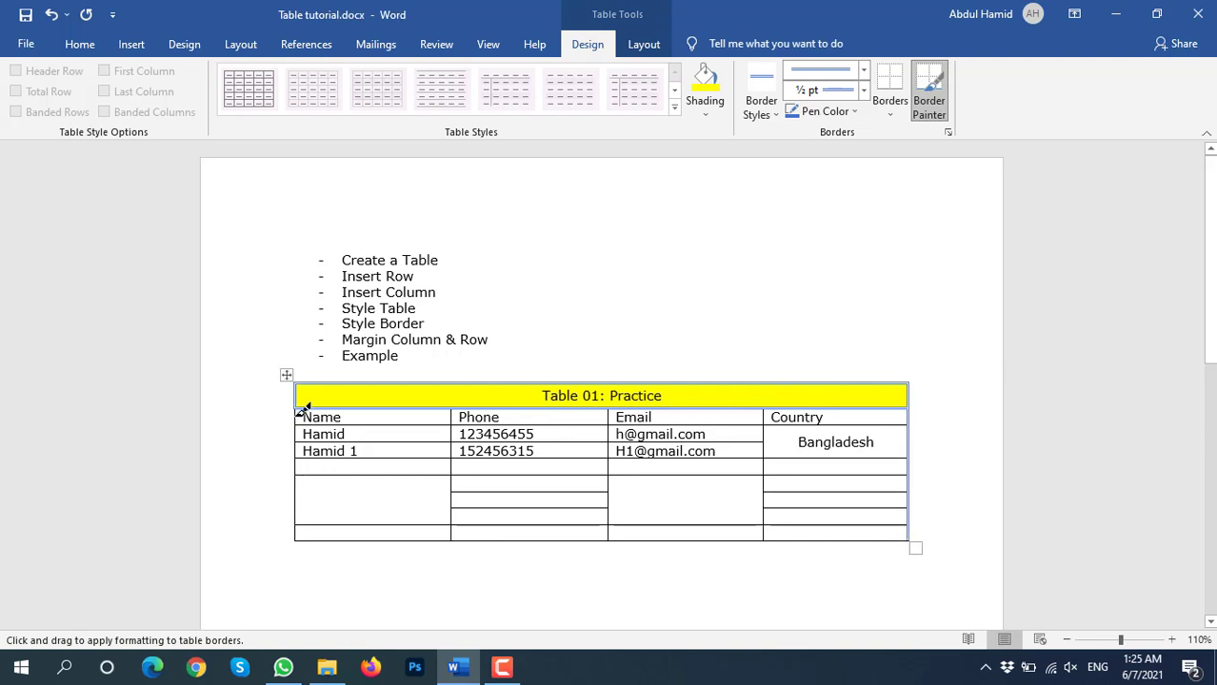
mouse_move(300, 415)
mouse_down()
mouse_move(297, 540)
mouse_move(912, 540)
mouse_move(763, 529)
mouse_move(452, 538)
mouse_up()
key(Escape)
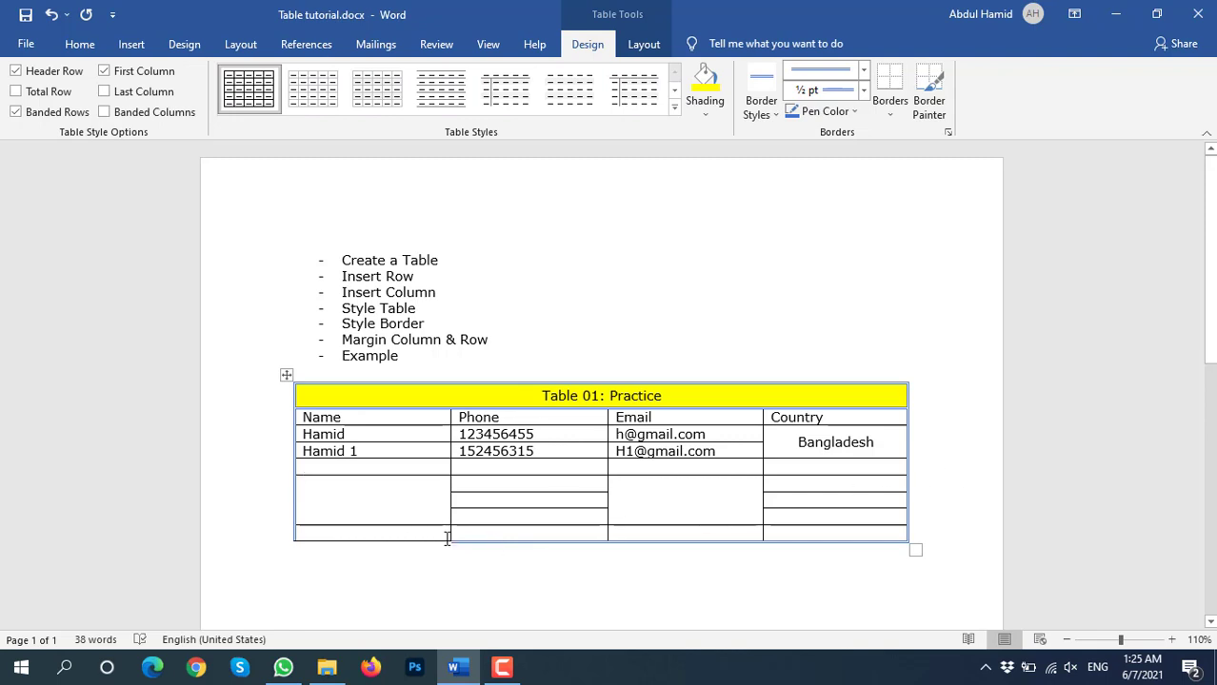
click(761, 88)
key(Escape)
click(762, 90)
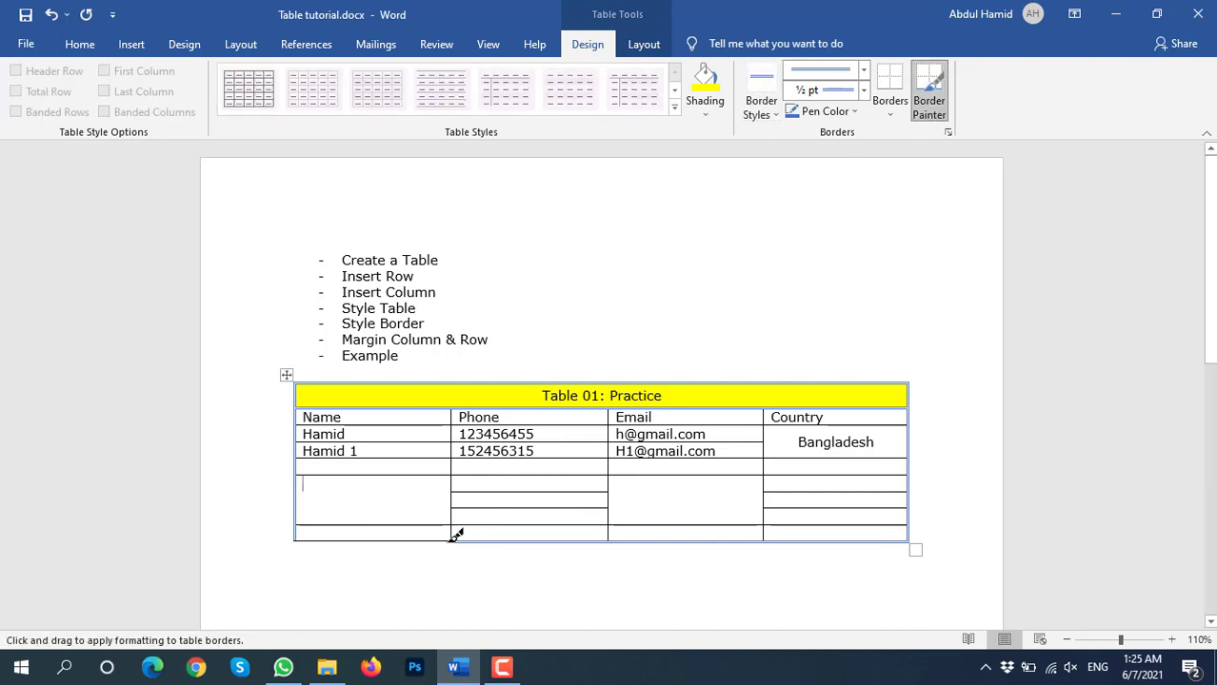
drag(445, 541, 407, 541)
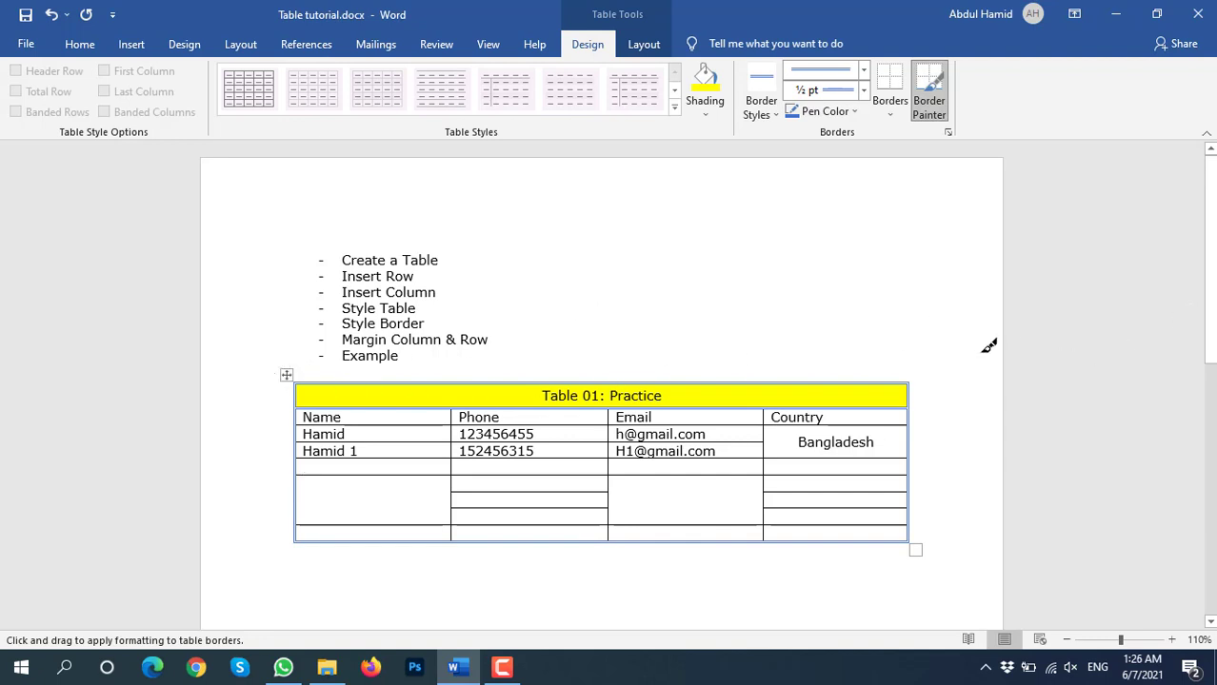
key(Escape)
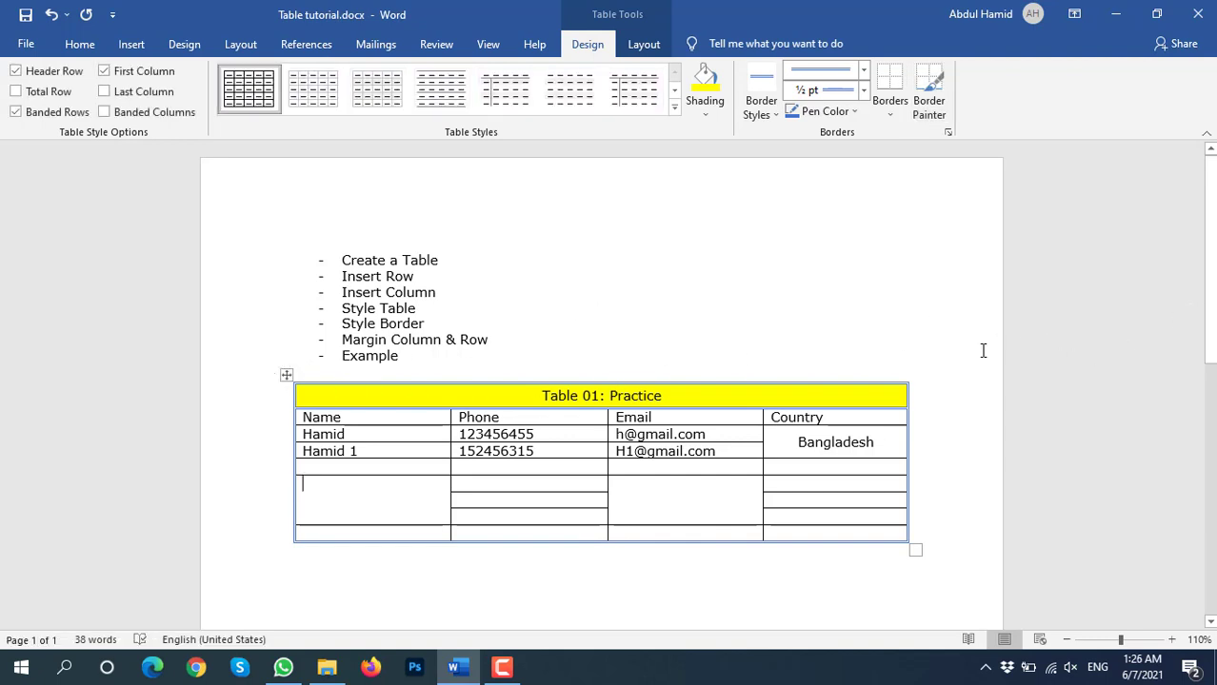
click(285, 374)
click(903, 112)
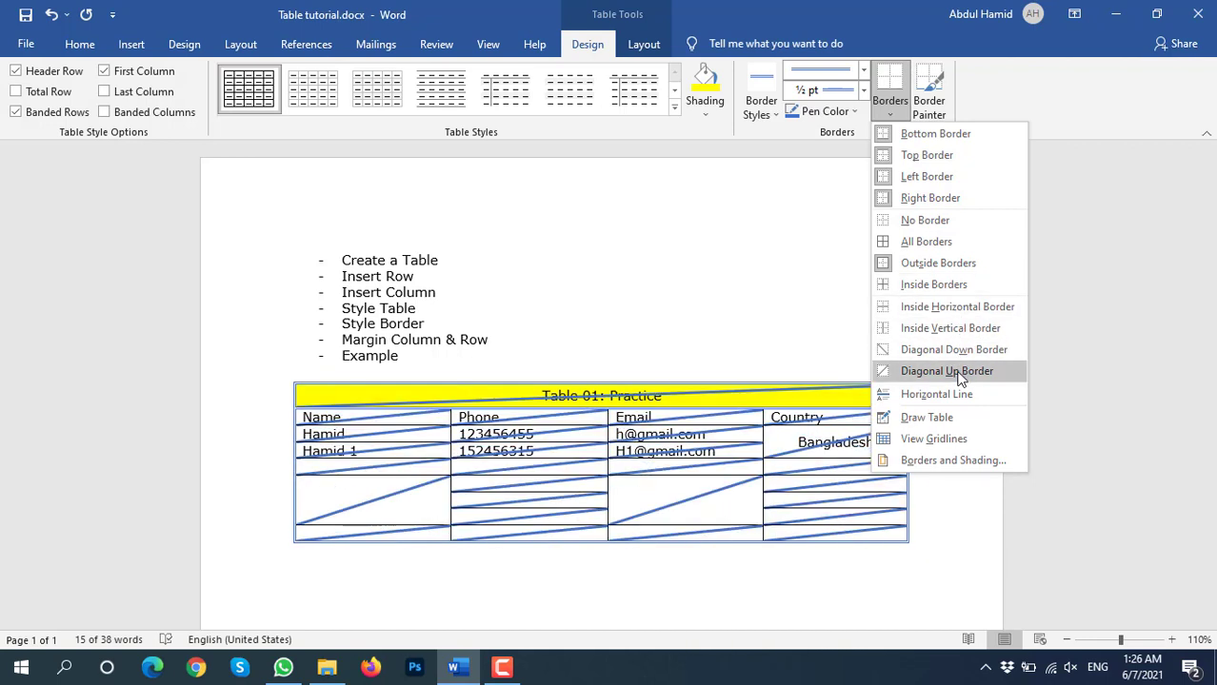
click(526, 600)
scroll(700, 413, down, 3)
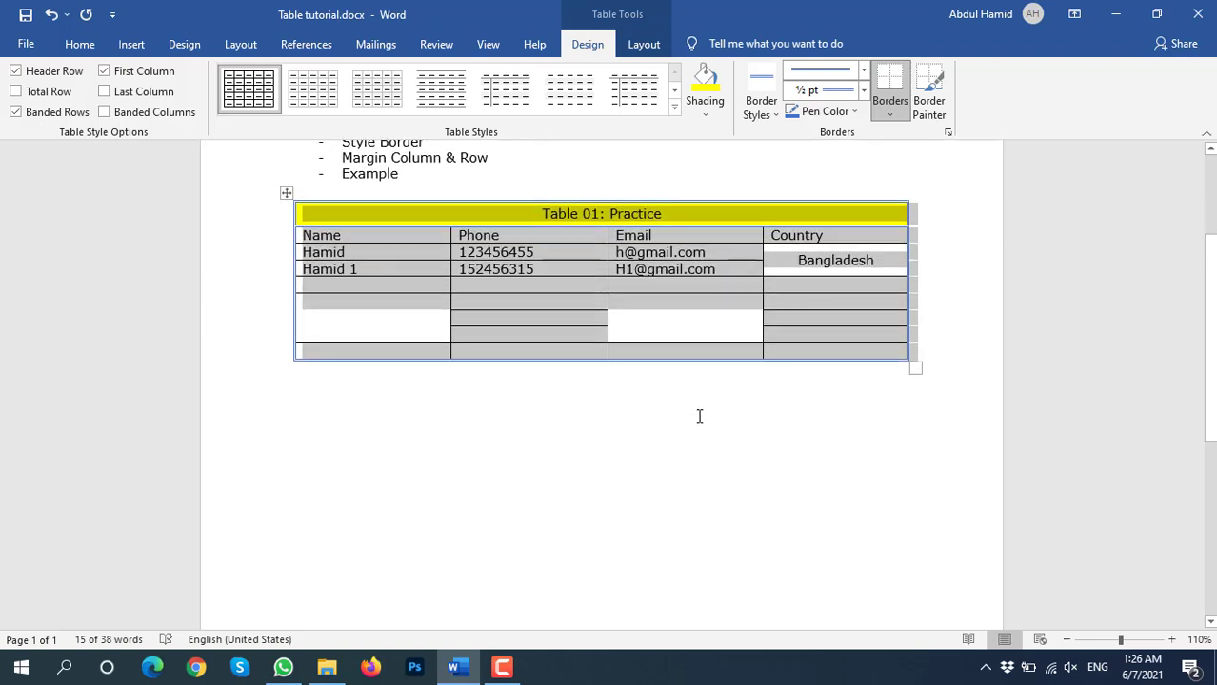
scroll(535, 352, up, 3)
scroll(534, 351, up, 1)
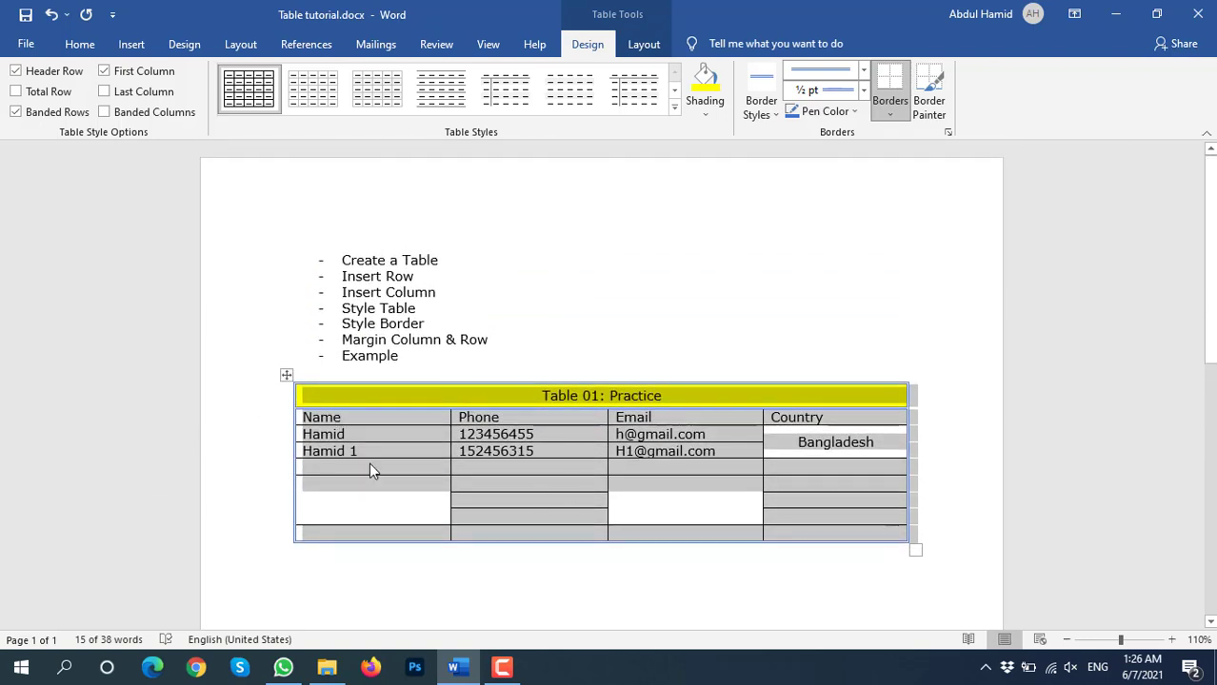
click(574, 488)
scroll(568, 477, down, 3)
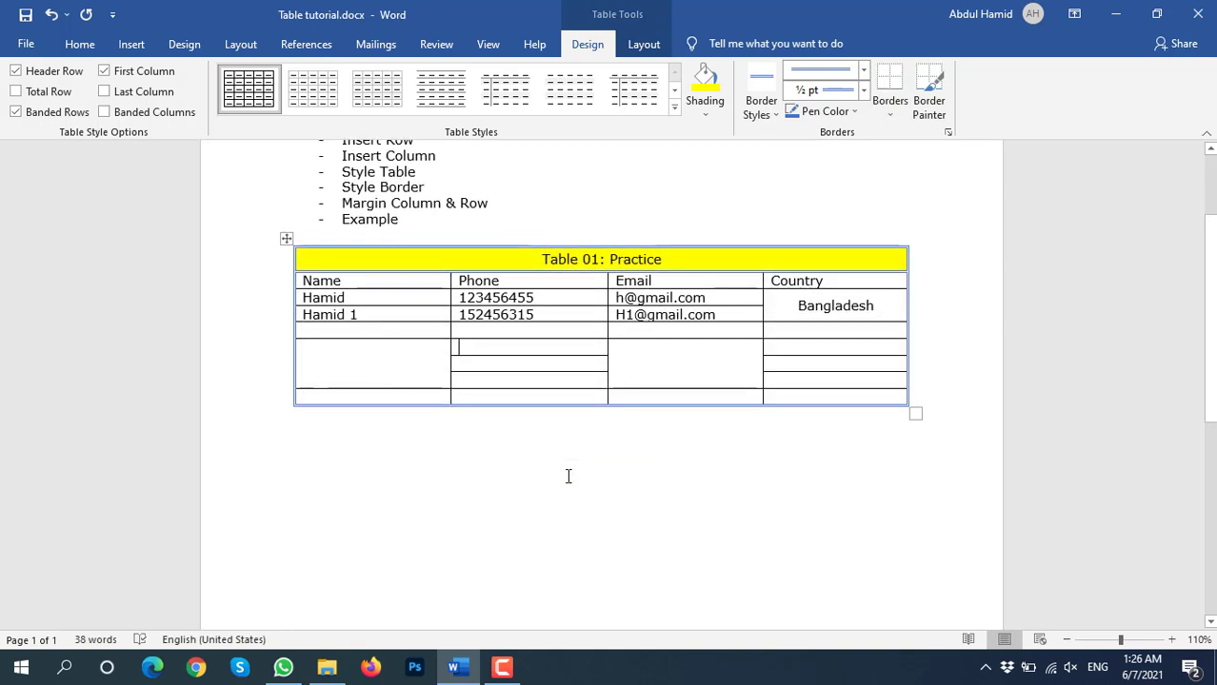
scroll(567, 476, up, 3)
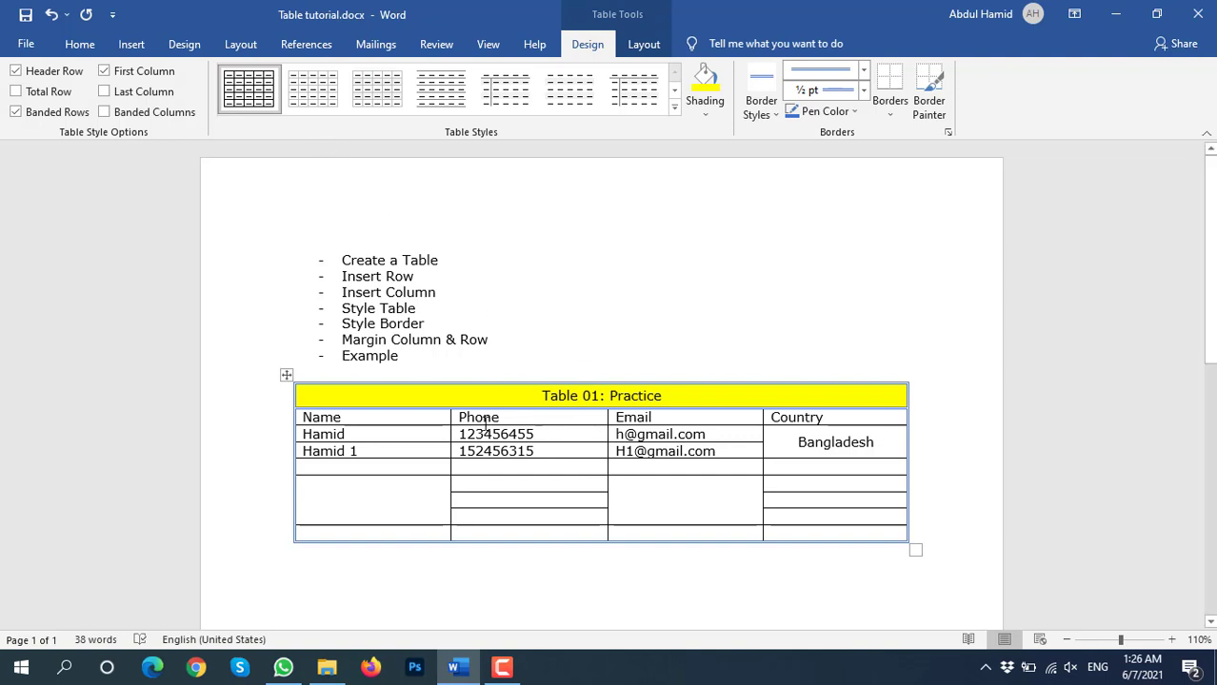
Select the whole practice table, browse the Table Styles gallery without applying one, and show Layout options
click(287, 374)
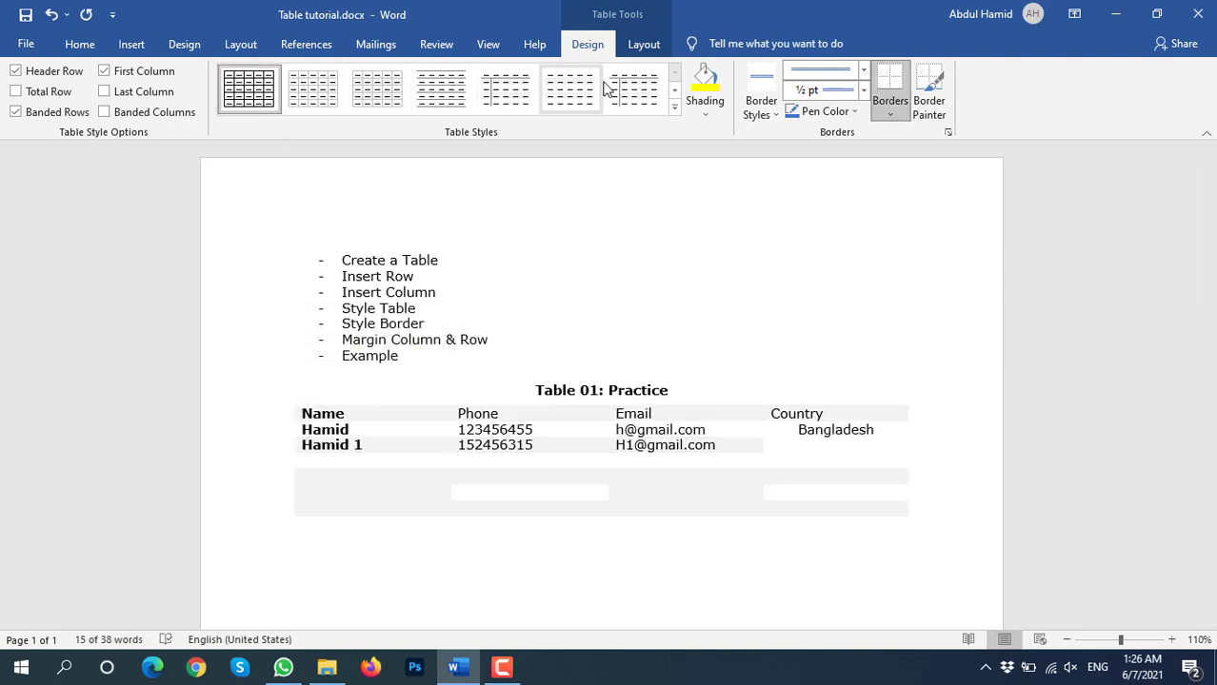
click(674, 106)
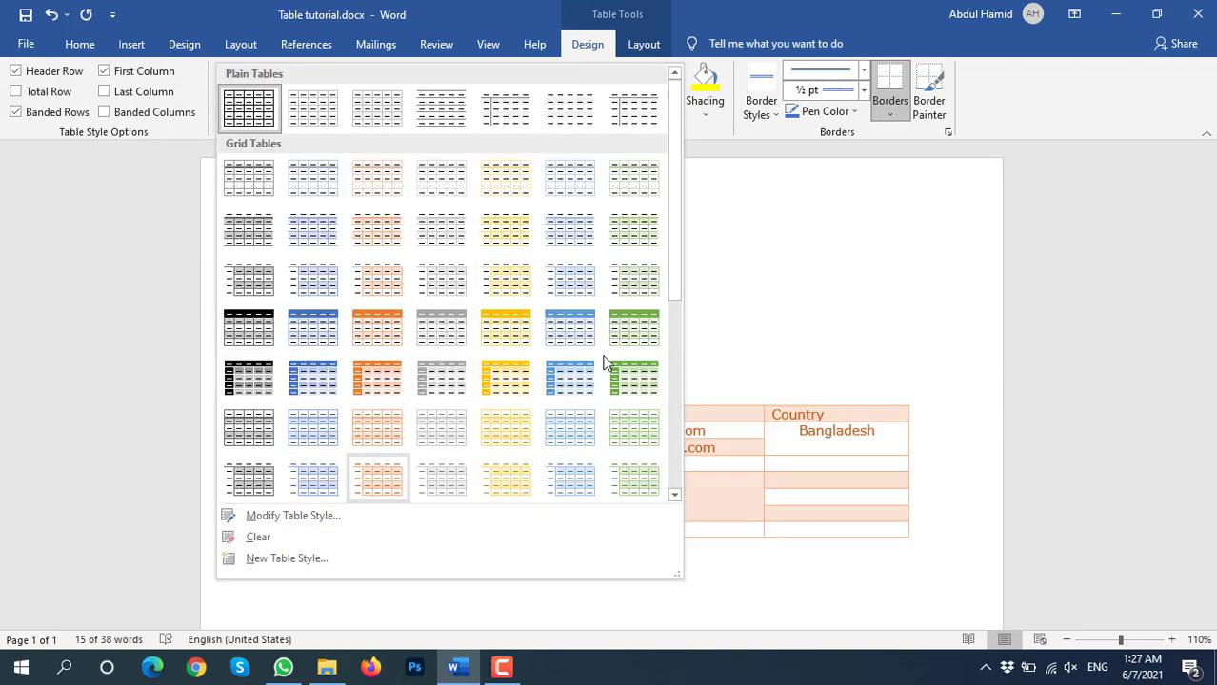
click(733, 157)
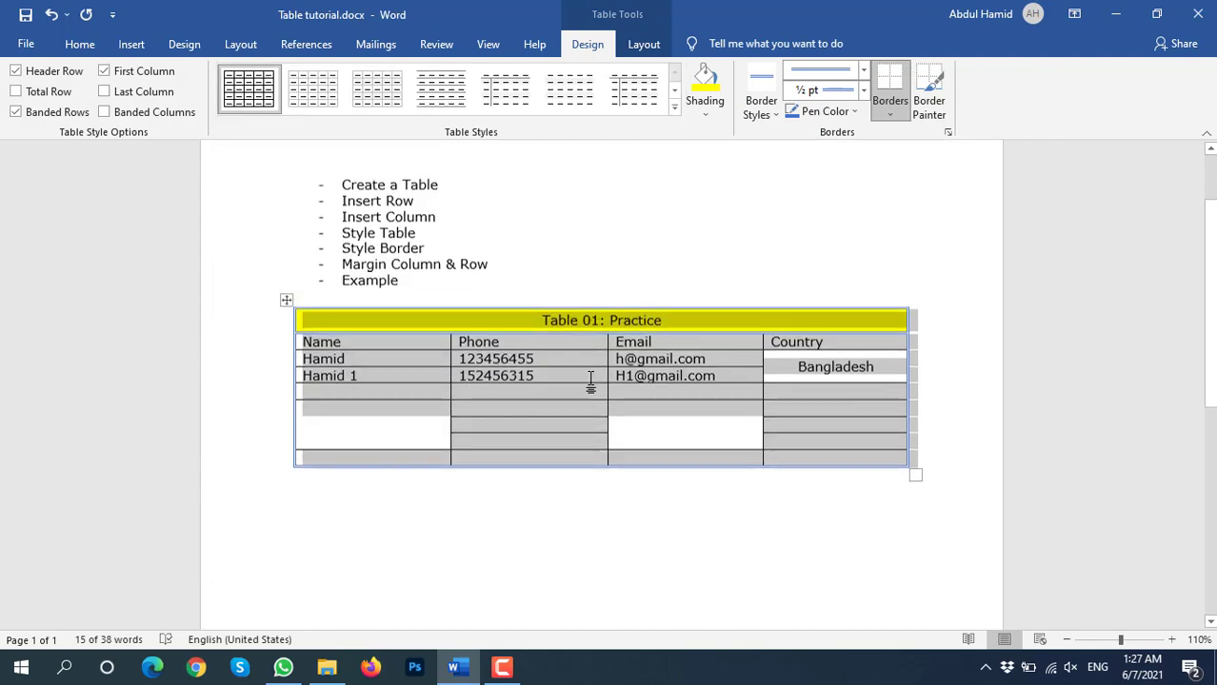
scroll(593, 381, down, 4)
scroll(589, 383, up, 3)
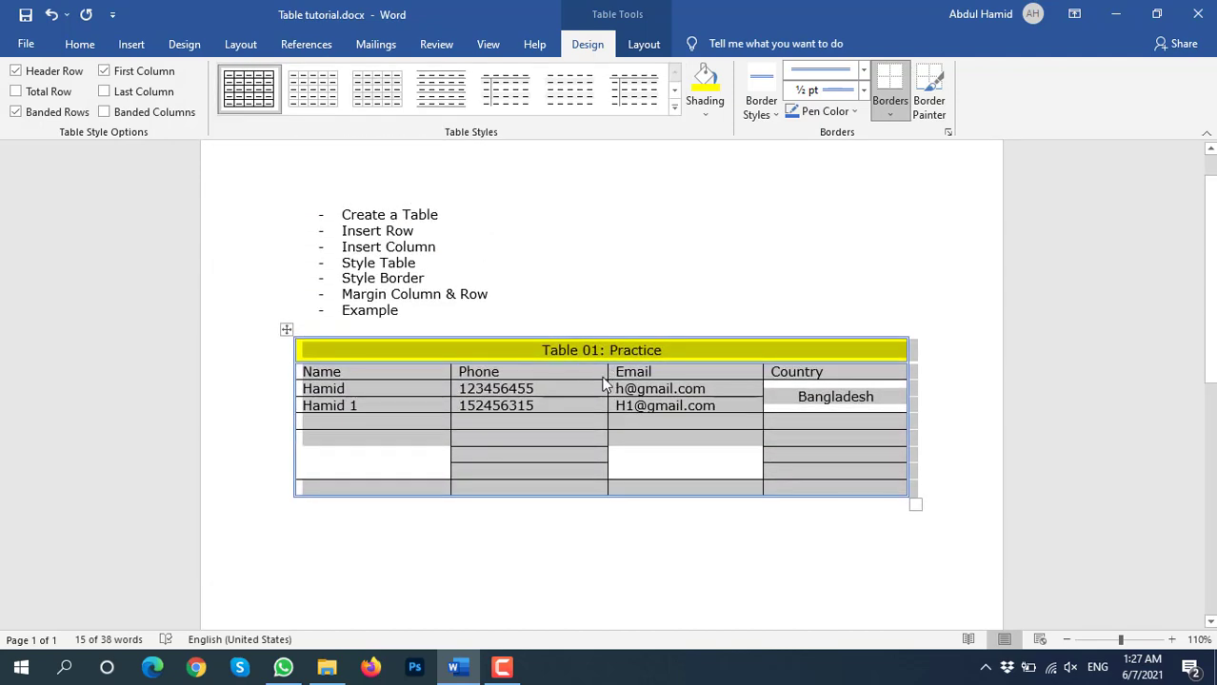
click(646, 45)
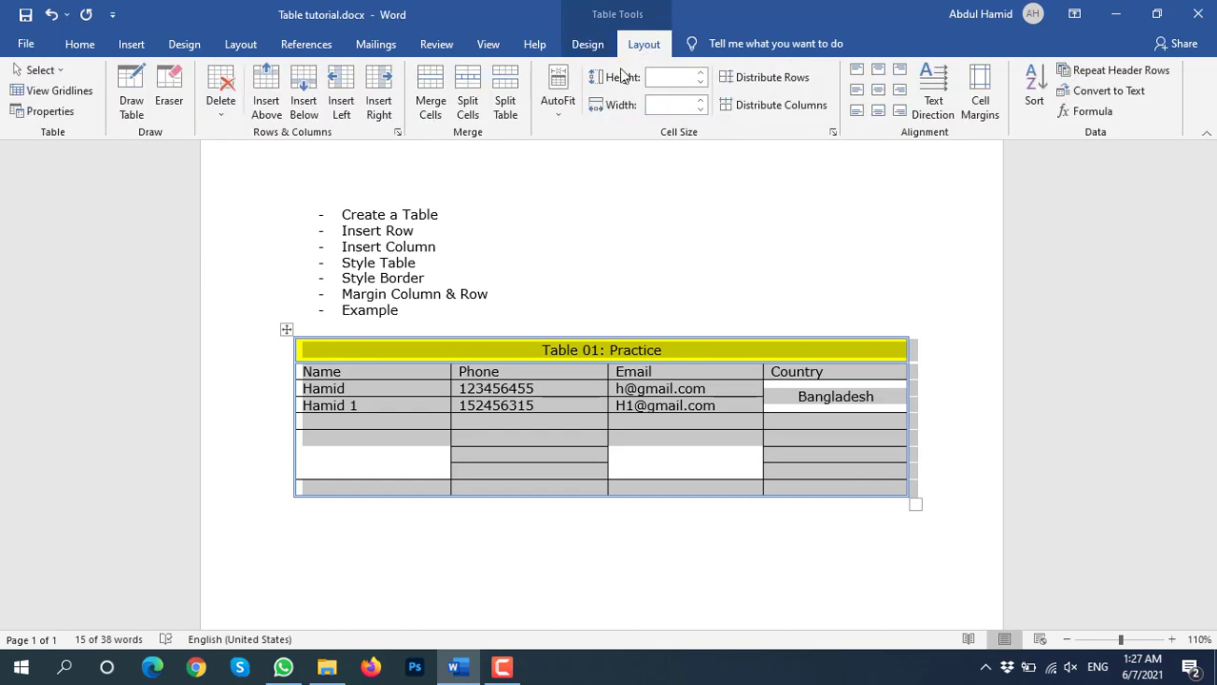